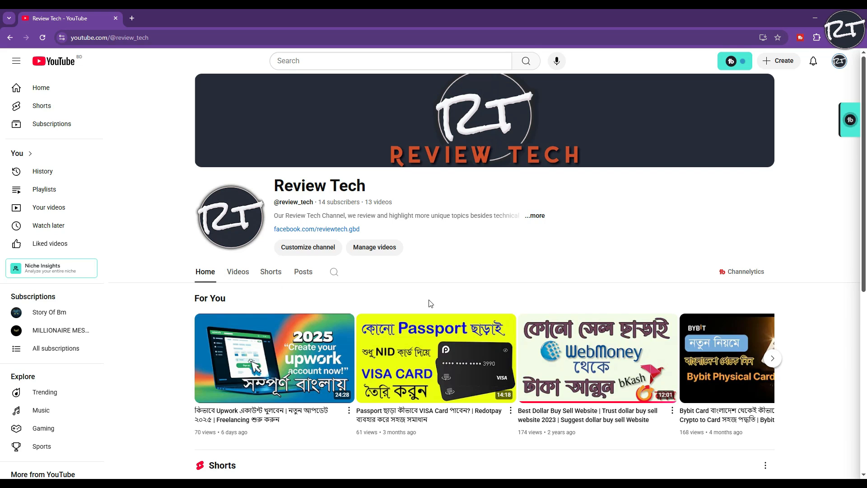
{"action": "scroll", "coordinate": [493, 255], "scroll_direction": "down", "scroll_amount": 6}
{"action": "scroll", "coordinate": [564, 240], "scroll_direction": "down", "scroll_amount": 1}
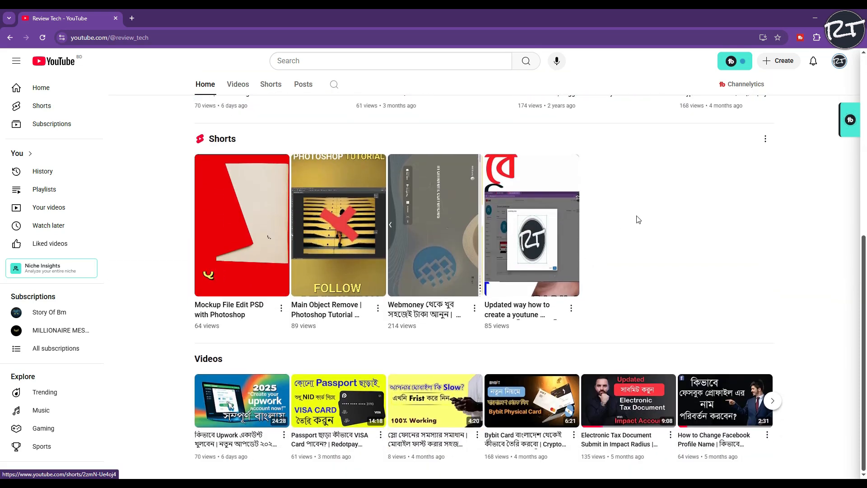
{"action": "scroll", "coordinate": [594, 319], "scroll_direction": "up", "scroll_amount": 7}
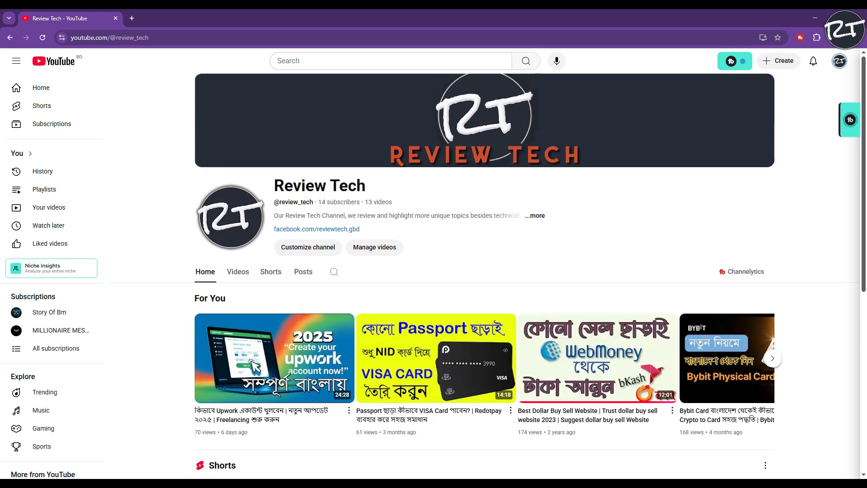
Step: Switch to the browser window with Upwork and go from the freelancer profile to the Upwork home page
{"action": "left_click", "coordinate": [510, 486]}
{"action": "scroll", "coordinate": [406, 305], "scroll_direction": "down", "scroll_amount": 3}
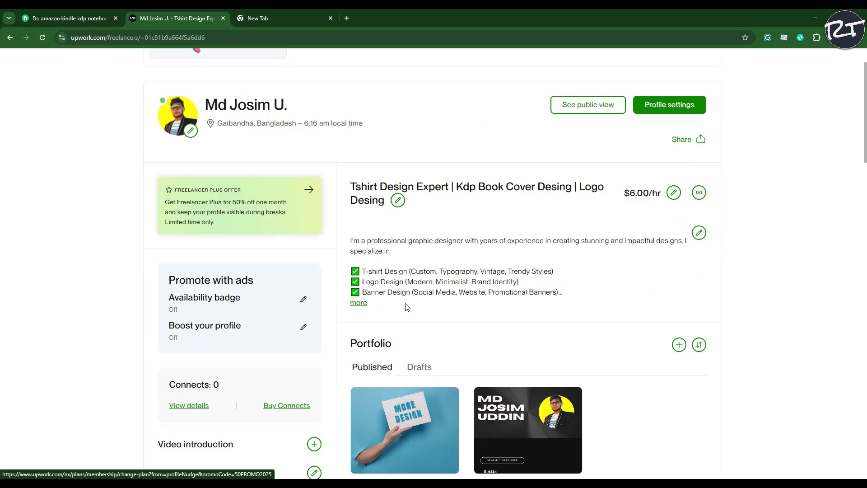
{"action": "scroll", "coordinate": [406, 309], "scroll_direction": "up", "scroll_amount": 3}
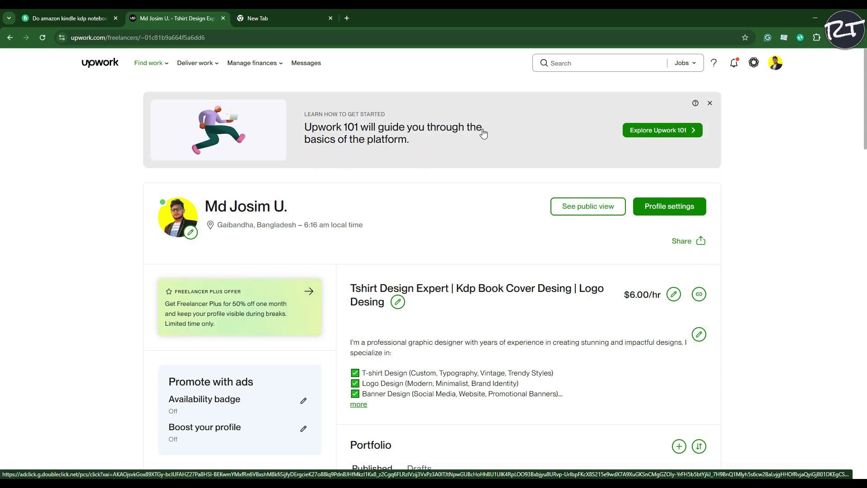
{"action": "left_click", "coordinate": [684, 63]}
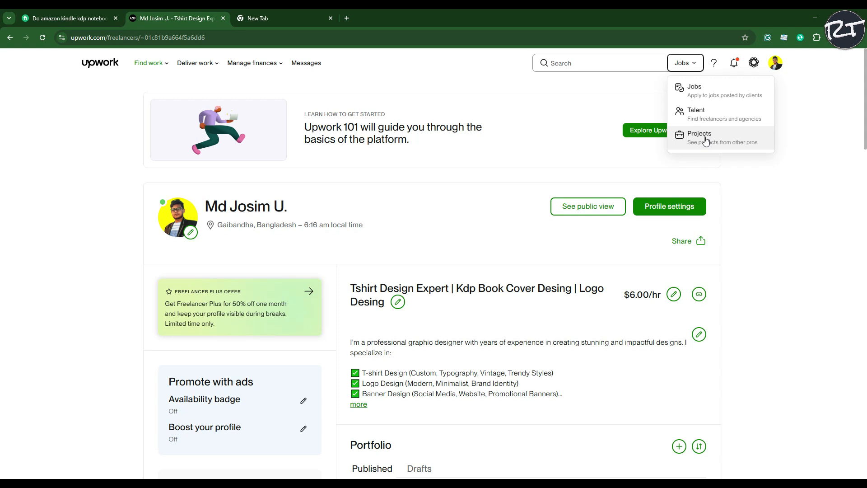
{"action": "left_click", "coordinate": [103, 67]}
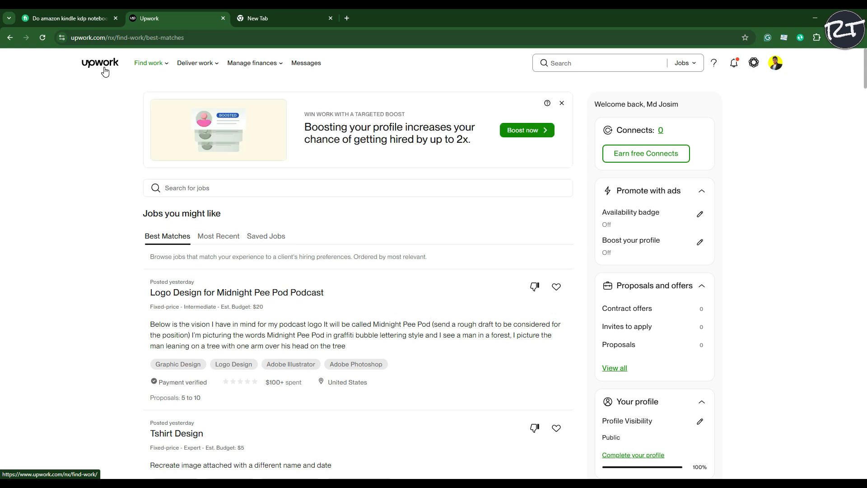
Step: Set the site search to Talent and search for "tshirt design"
{"action": "left_click", "coordinate": [595, 67]}
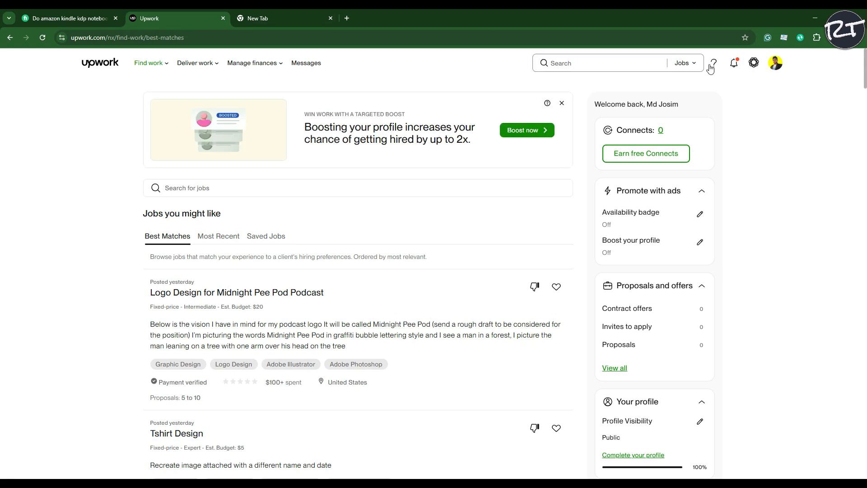
{"action": "left_click", "coordinate": [583, 67]}
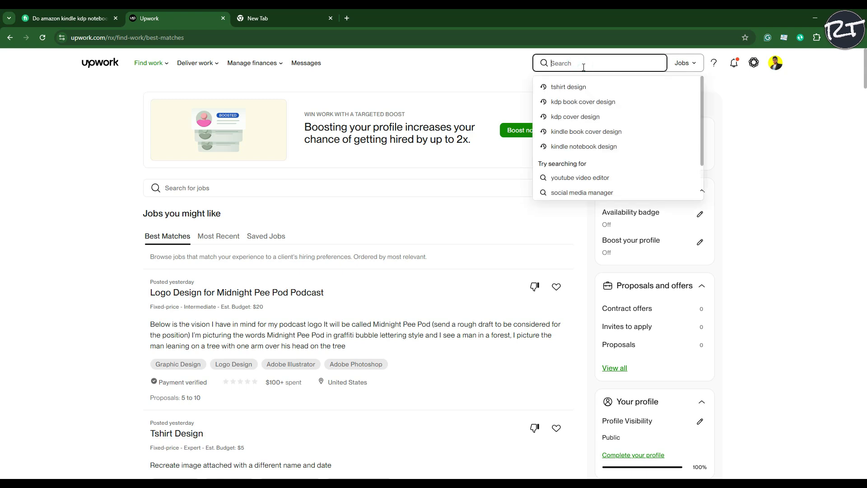
{"action": "left_click", "coordinate": [684, 63]}
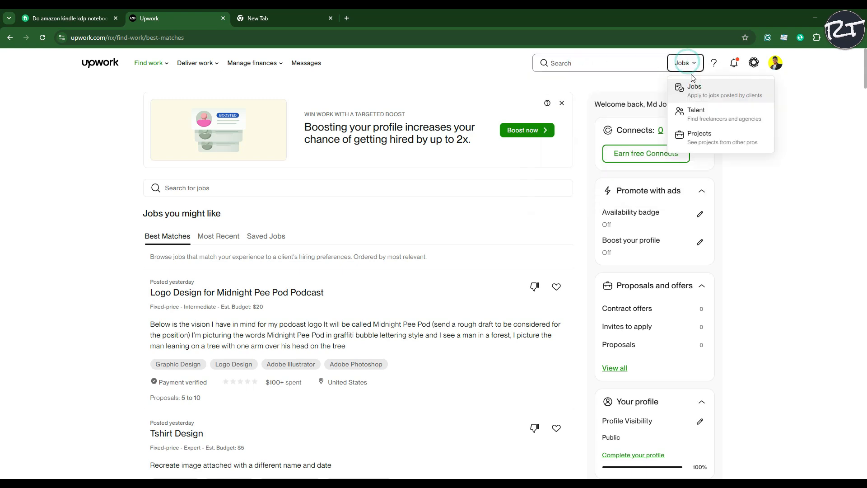
{"action": "left_click", "coordinate": [712, 113]}
{"action": "type", "text": "t"}
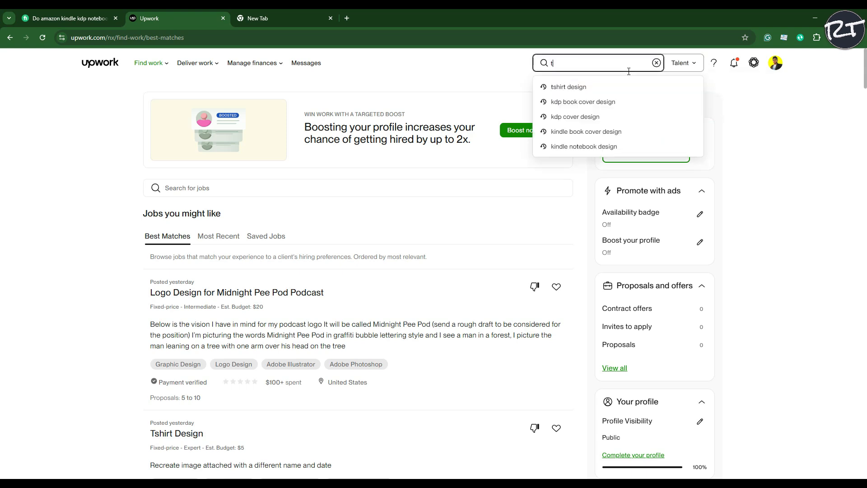
{"action": "type", "text": "shirt des"}
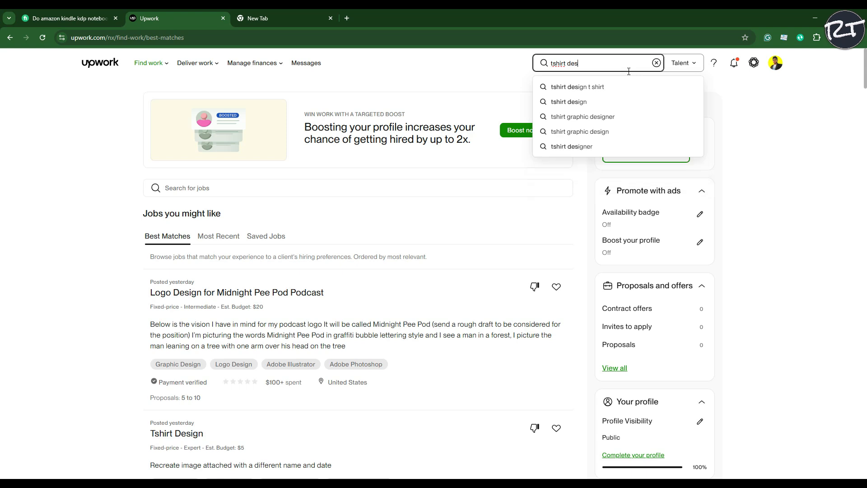
{"action": "type", "text": "ign"}
{"action": "key", "text": "Return"}
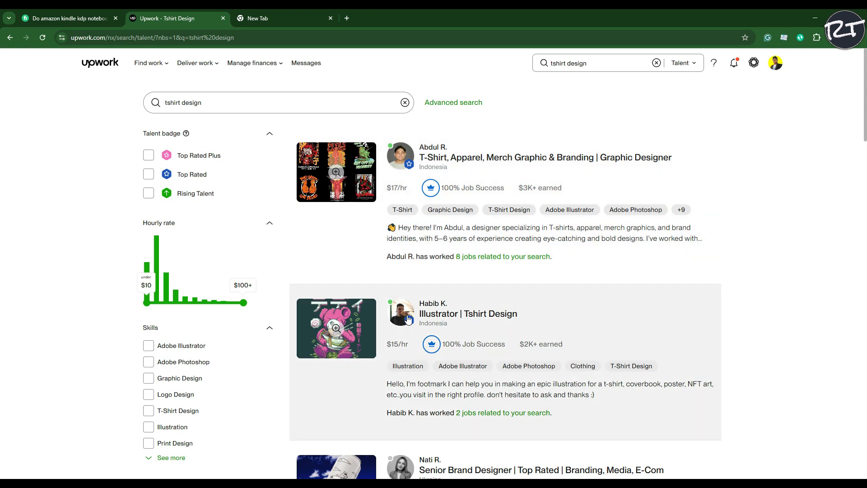
Step: Examine the freelancers listed for tshirt design, including their titles, hourly rates, skills and job success
{"action": "scroll", "coordinate": [441, 224], "scroll_direction": "down", "scroll_amount": 5}
{"action": "scroll", "coordinate": [442, 224], "scroll_direction": "up", "scroll_amount": 5}
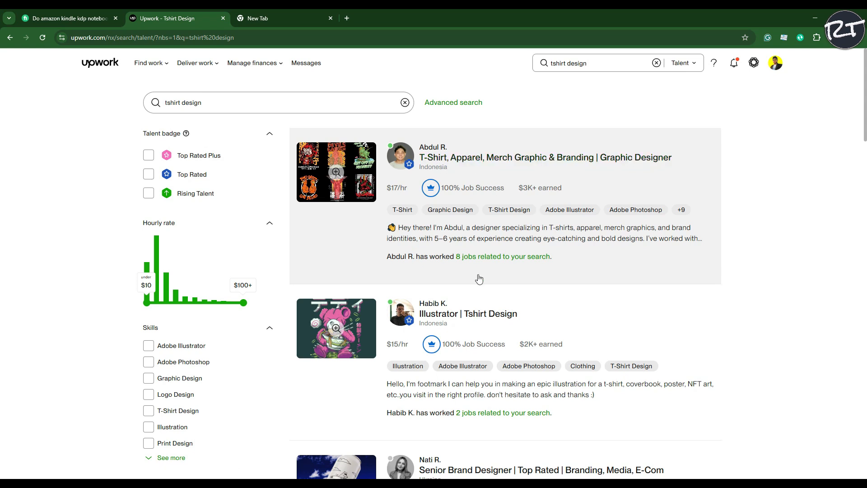
{"action": "scroll", "coordinate": [473, 286], "scroll_direction": "down", "scroll_amount": 3}
{"action": "scroll", "coordinate": [474, 286], "scroll_direction": "down", "scroll_amount": 10}
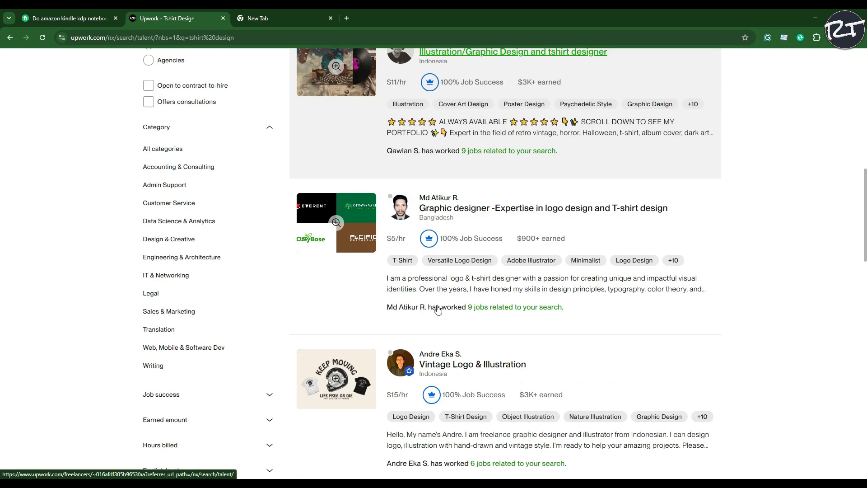
{"action": "scroll", "coordinate": [446, 315], "scroll_direction": "down", "scroll_amount": 13}
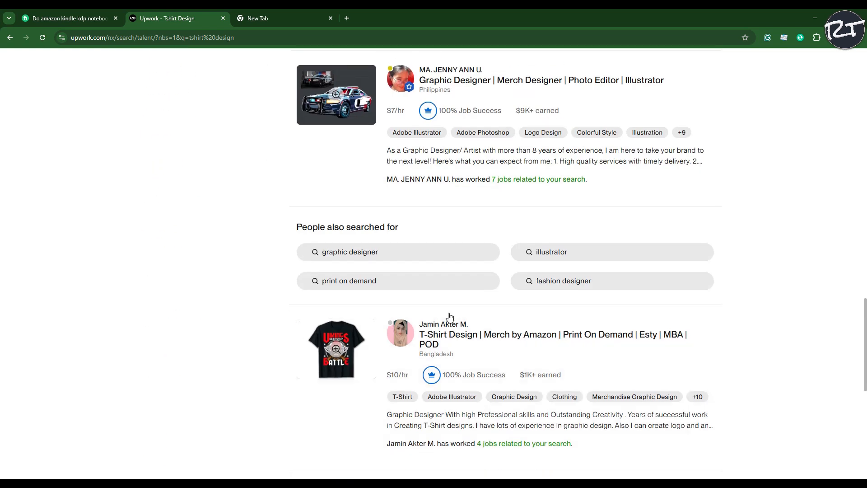
{"action": "scroll", "coordinate": [455, 317], "scroll_direction": "up", "scroll_amount": 9}
{"action": "scroll", "coordinate": [455, 317], "scroll_direction": "up", "scroll_amount": 15}
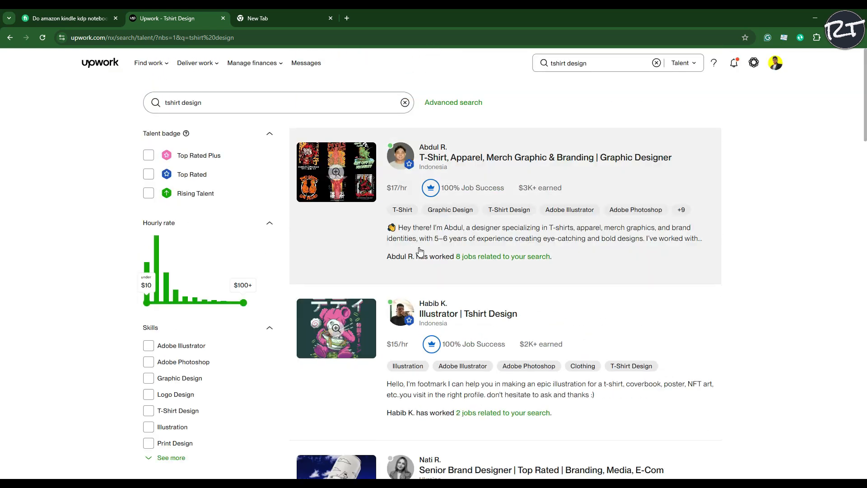
Step: Switch the tshirt design search to Projects and browse the project offers with their prices and delivery times
{"action": "left_click", "coordinate": [688, 63]}
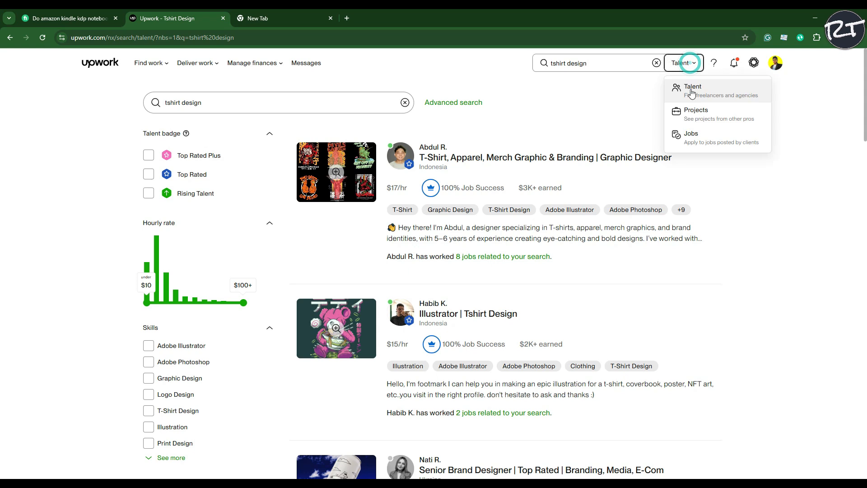
{"action": "left_click", "coordinate": [705, 113]}
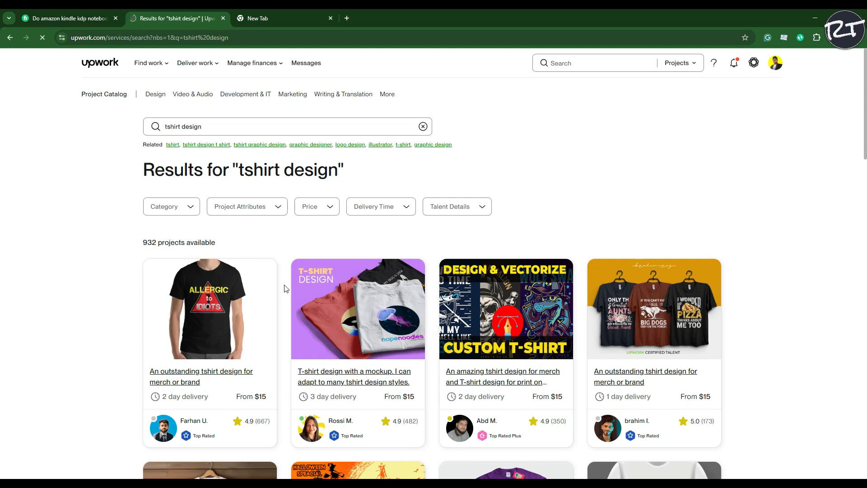
{"action": "scroll", "coordinate": [250, 295], "scroll_direction": "down", "scroll_amount": 2}
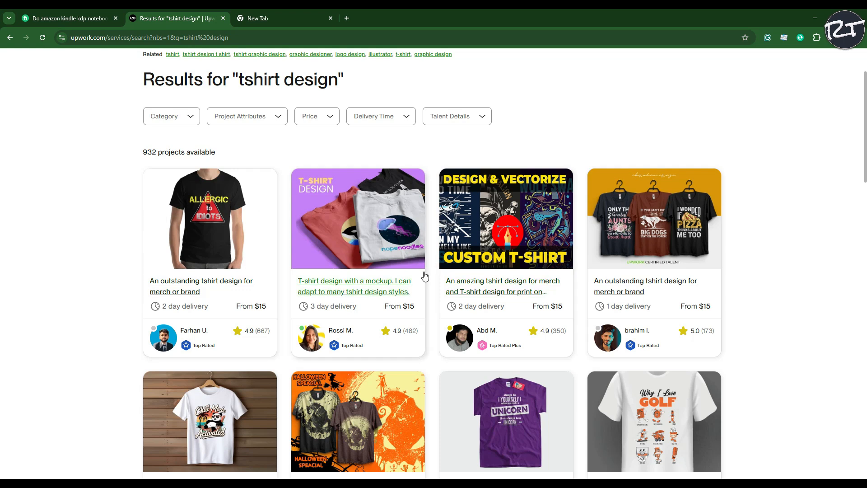
{"action": "scroll", "coordinate": [422, 277], "scroll_direction": "down", "scroll_amount": 4}
{"action": "scroll", "coordinate": [427, 282], "scroll_direction": "down", "scroll_amount": 6}
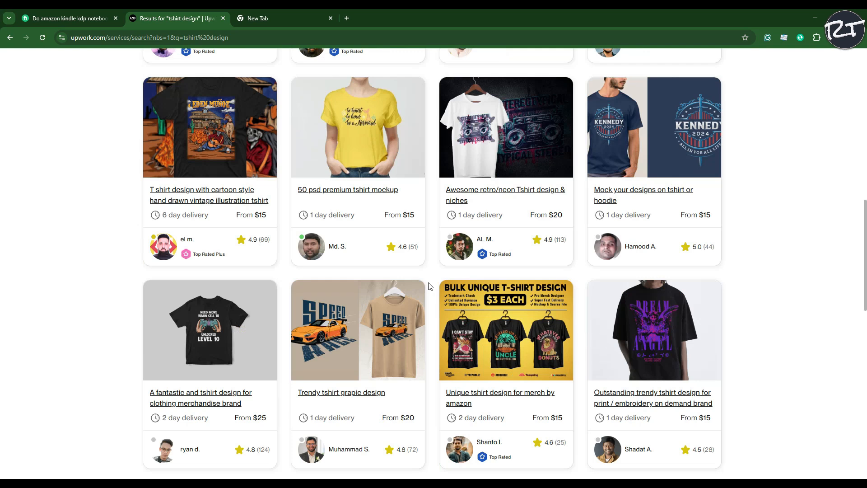
{"action": "scroll", "coordinate": [434, 310], "scroll_direction": "up", "scroll_amount": 10}
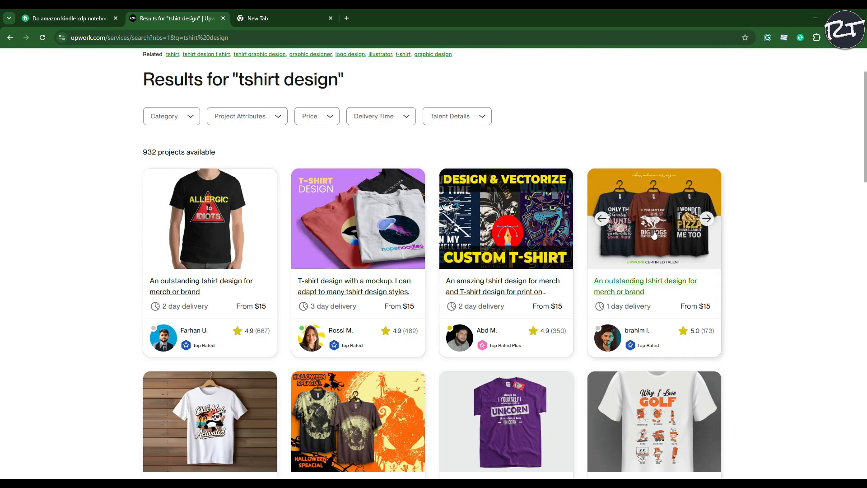
Step: Open the 1-day delivery project "An outstanding tshirt design for merch or brand" and view its gallery images and service tiers
{"action": "left_click", "coordinate": [654, 231]}
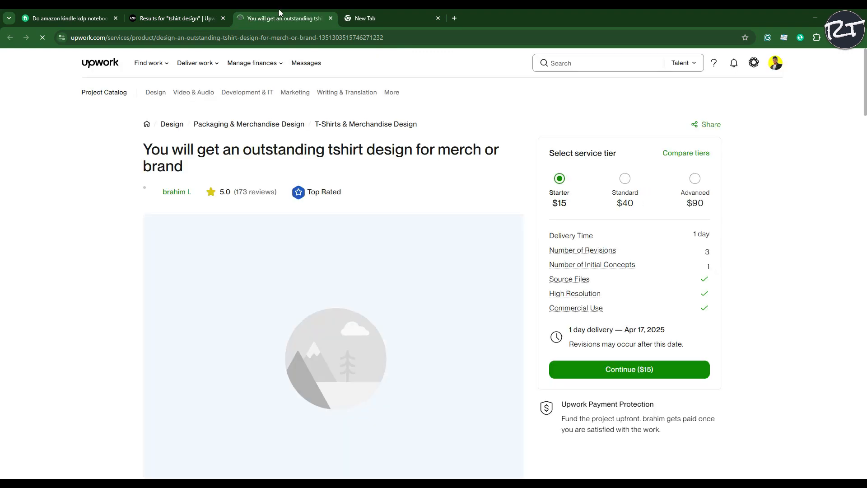
{"action": "scroll", "coordinate": [481, 343], "scroll_direction": "down", "scroll_amount": 3}
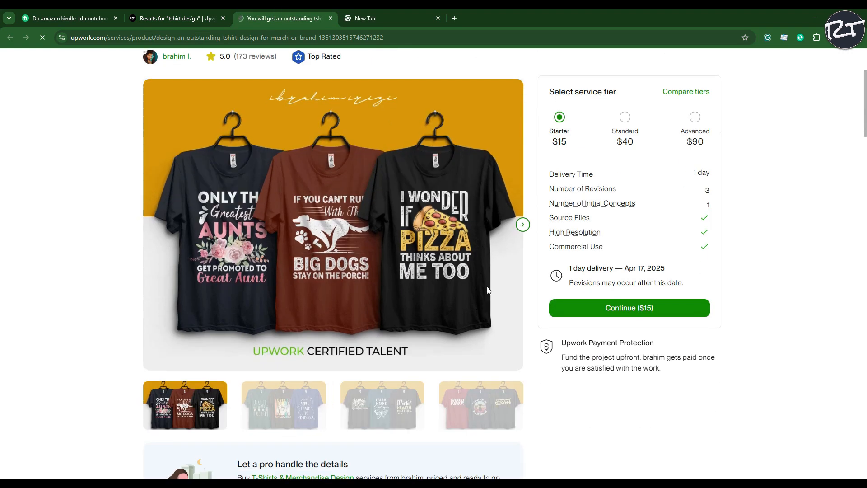
{"action": "left_click", "coordinate": [523, 228]}
{"action": "left_click", "coordinate": [523, 228]}
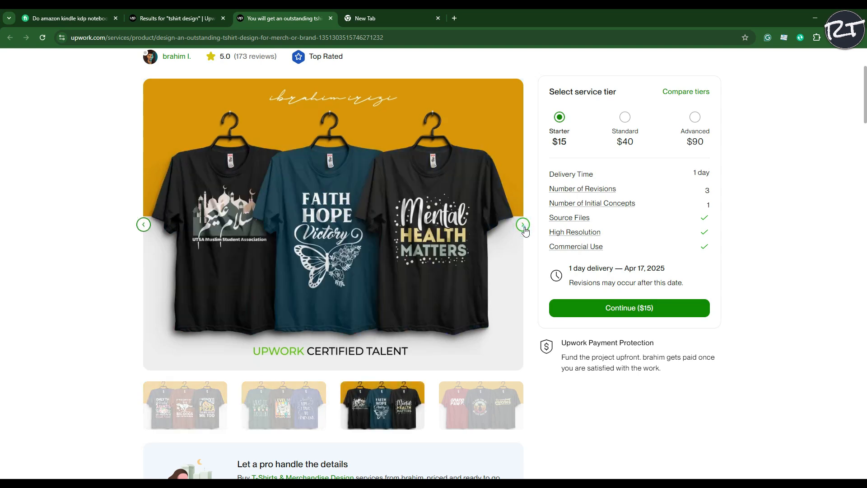
{"action": "left_click", "coordinate": [524, 228]}
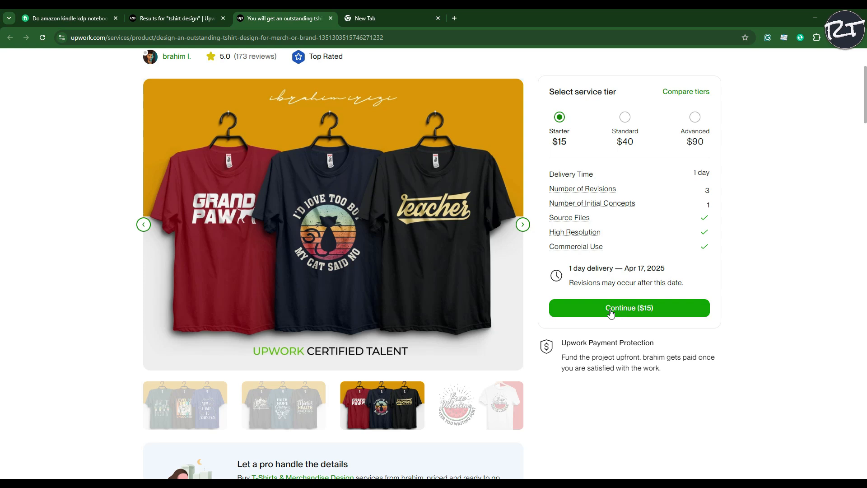
{"action": "scroll", "coordinate": [612, 316], "scroll_direction": "up", "scroll_amount": 3}
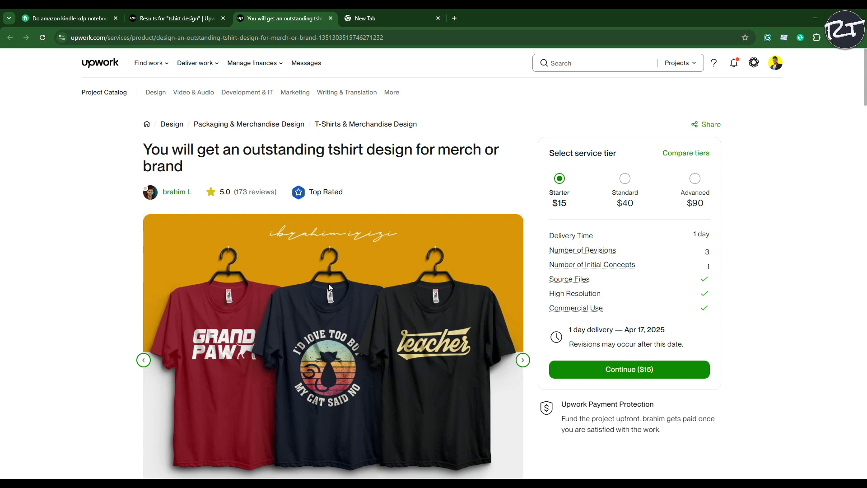
Step: Return to the find-work page, open Your services and start creating a new catalog project
{"action": "key", "text": "alt+Left"}
{"action": "key", "text": "alt+Left"}
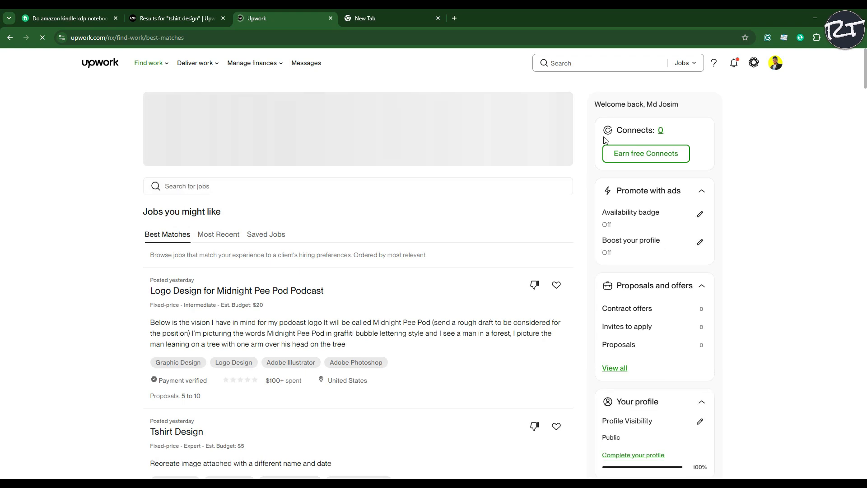
{"action": "mouse_move", "coordinate": [137, 66]}
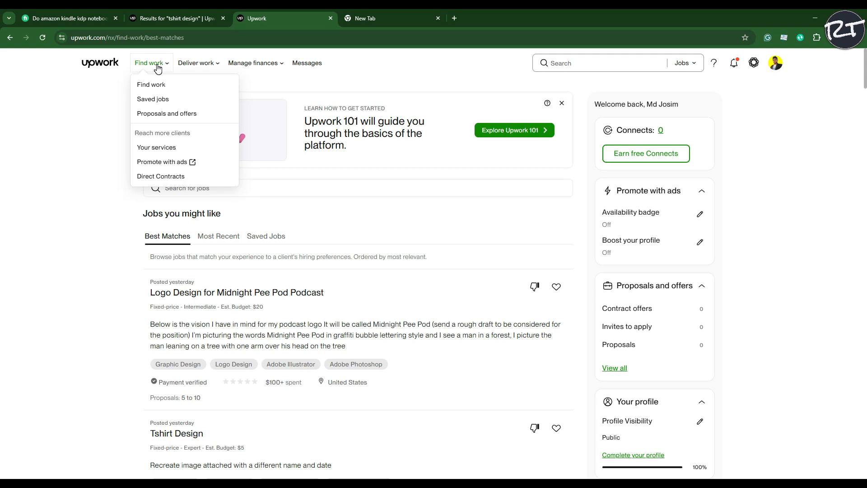
{"action": "left_click", "coordinate": [163, 151]}
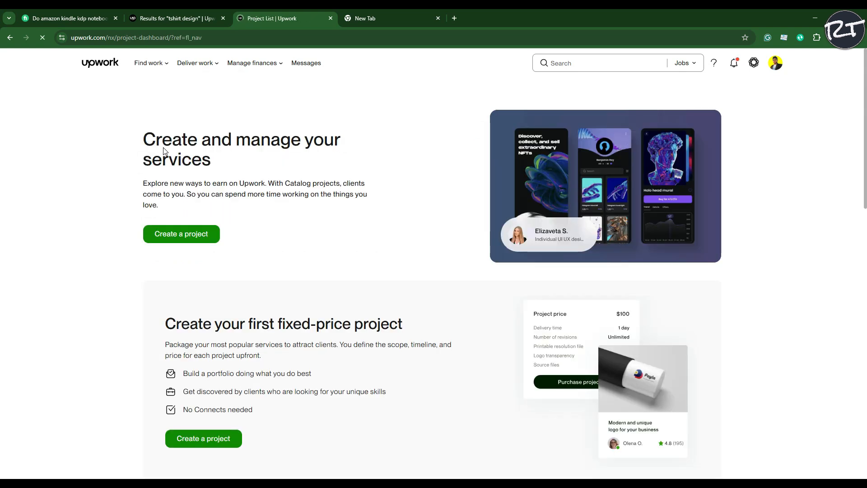
{"action": "left_click", "coordinate": [170, 243]}
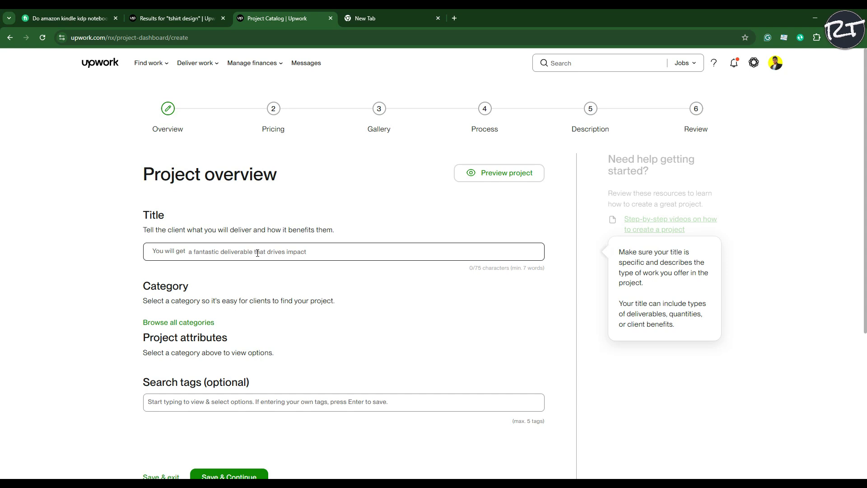
Step: Enter the project title "Professional Amazon KDP Kindle Book Cover Design and interior design" in the project overview
{"action": "left_click", "coordinate": [287, 274]}
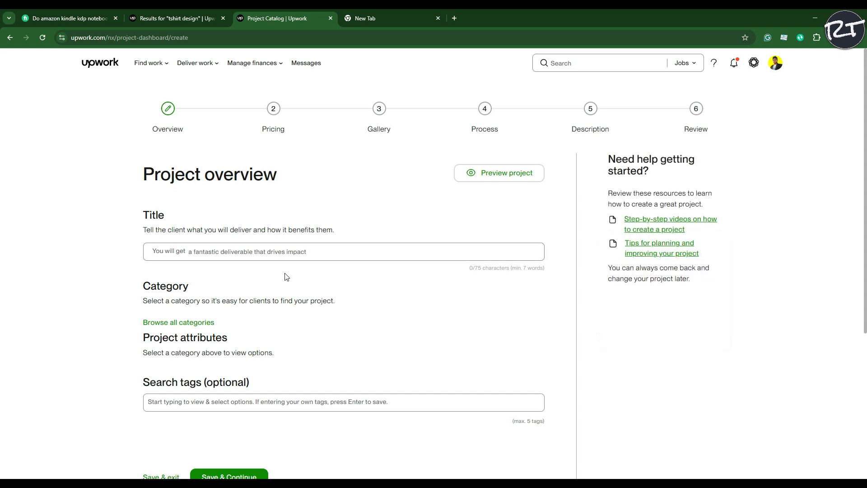
{"action": "left_click", "coordinate": [286, 248]}
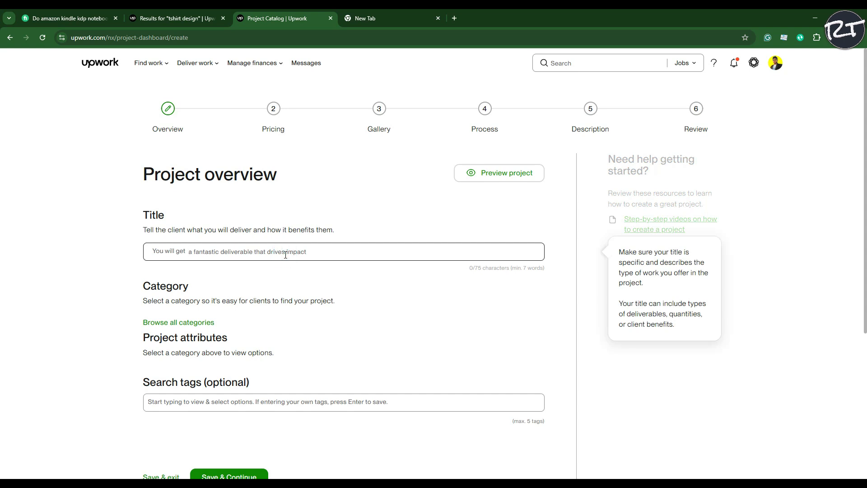
{"action": "key", "text": "ctrl+grave"}
{"action": "double_click", "coordinate": [293, 145]}
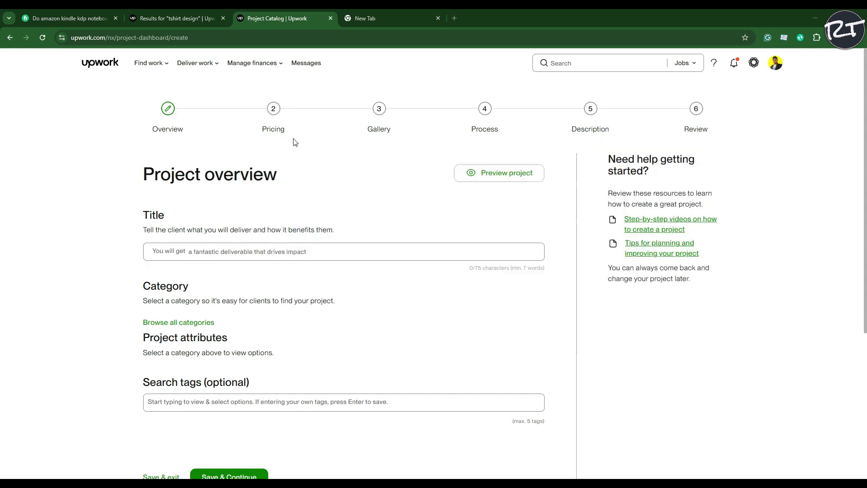
{"action": "left_click", "coordinate": [404, 253]}
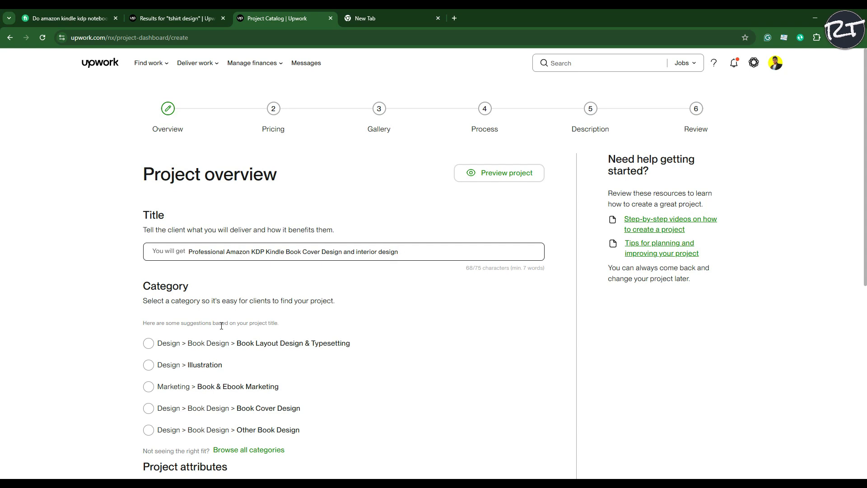
{"action": "left_click", "coordinate": [173, 250]}
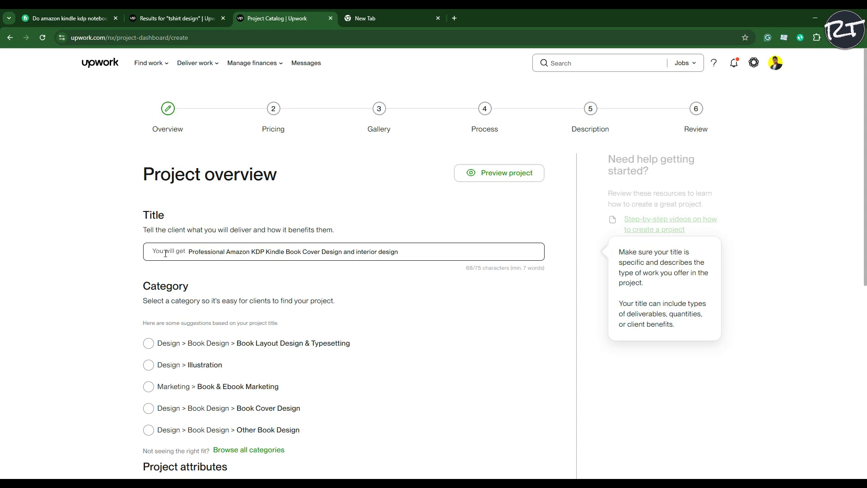
Step: Set the project category to Design > Book Design > Book Cover Design
{"action": "left_click", "coordinate": [388, 265]}
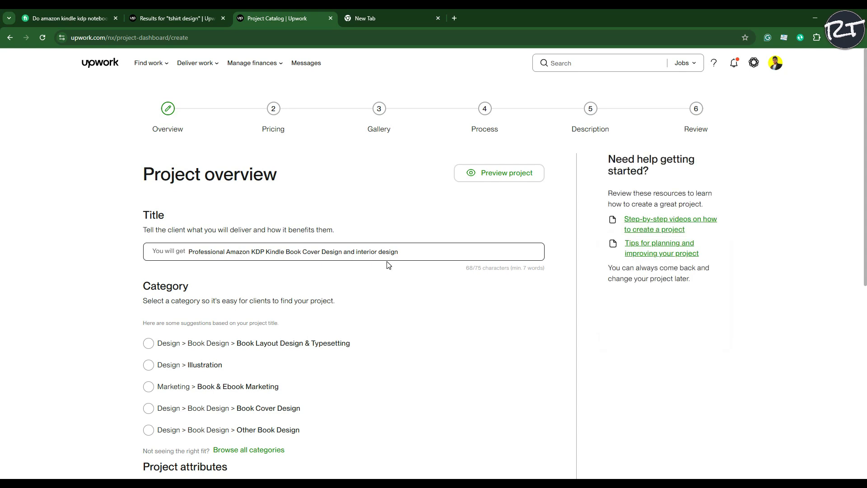
{"action": "left_click", "coordinate": [388, 260]}
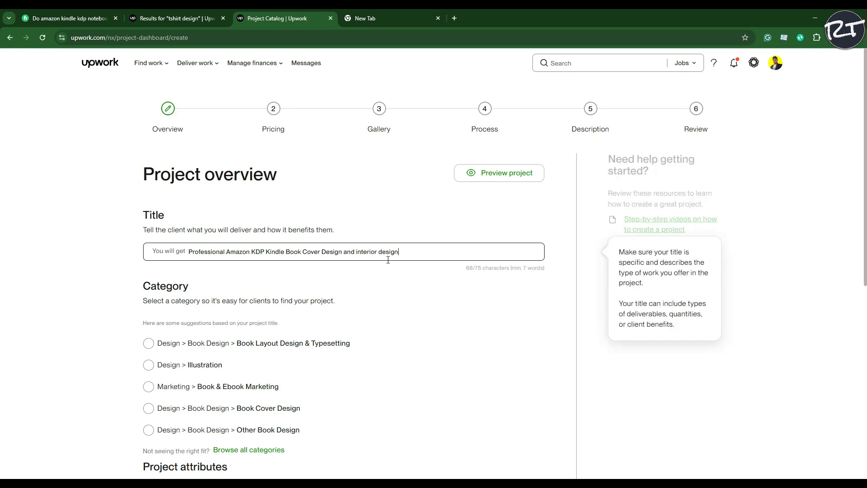
{"action": "left_click", "coordinate": [210, 299]}
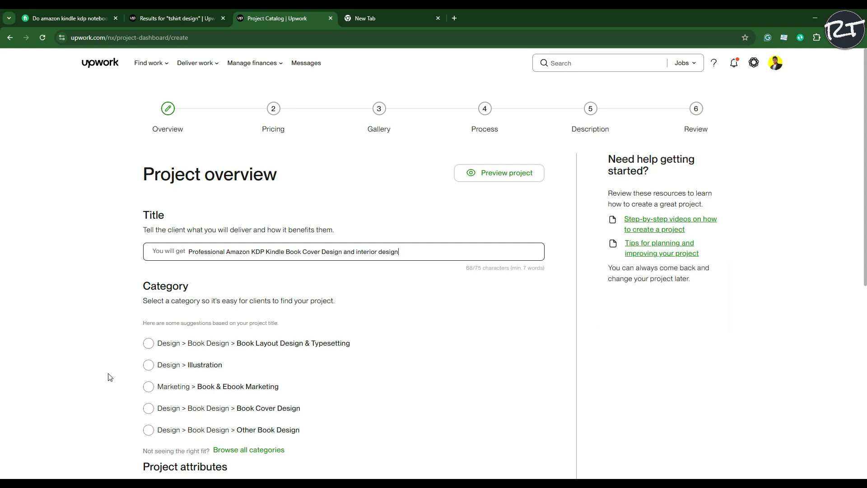
{"action": "scroll", "coordinate": [109, 377], "scroll_direction": "down", "scroll_amount": 2}
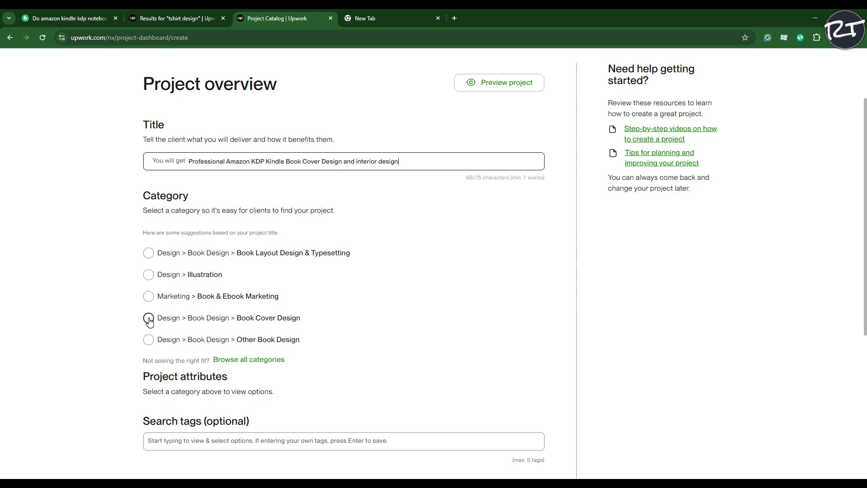
{"action": "left_click", "coordinate": [149, 319]}
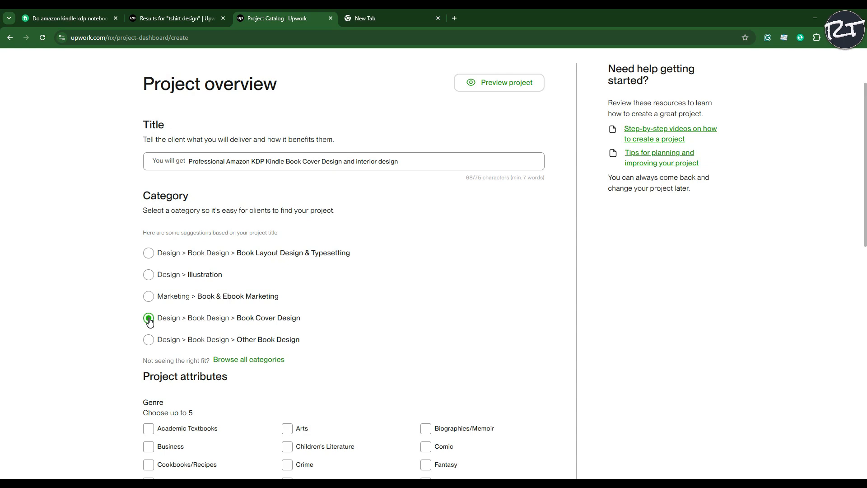
Step: Select the genres Other, Academic Textbooks, Cookbooks/Recipes, Self-Help/Wellness and Arts, and the design style Illustrative
{"action": "scroll", "coordinate": [149, 321], "scroll_direction": "down", "scroll_amount": 5}
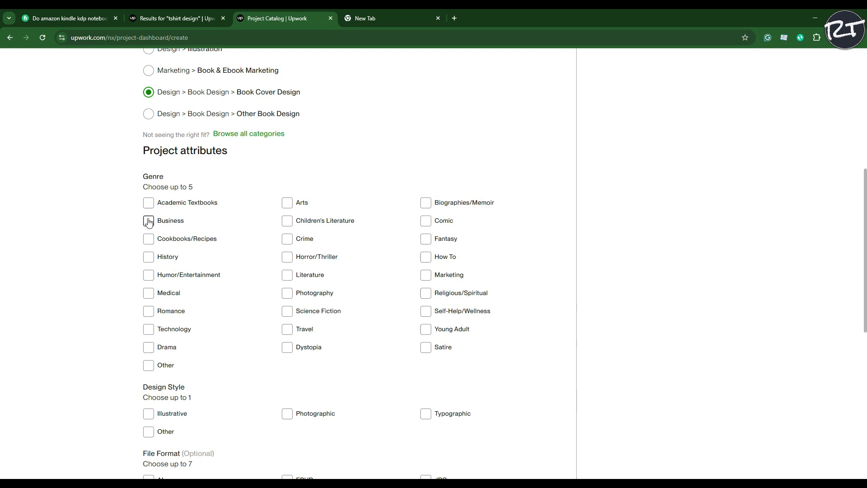
{"action": "left_click", "coordinate": [149, 364]}
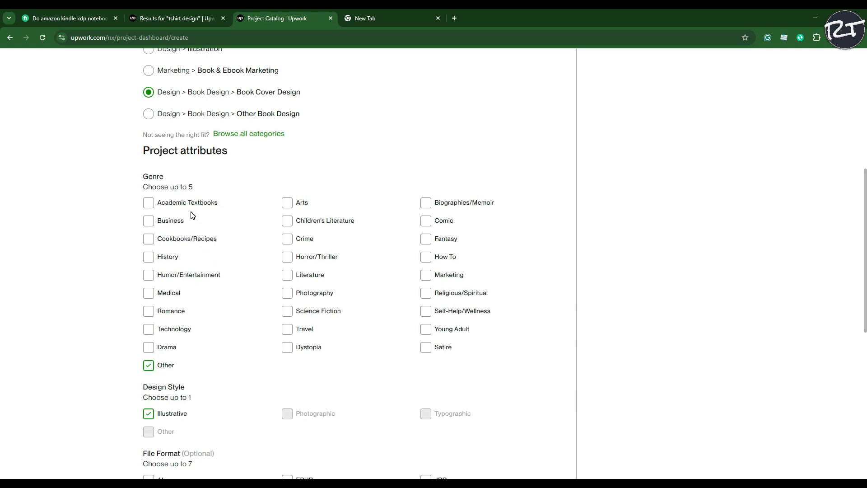
{"action": "left_click", "coordinate": [146, 203]}
{"action": "left_click", "coordinate": [147, 244]}
{"action": "left_click", "coordinate": [427, 313]}
{"action": "left_click", "coordinate": [288, 203]}
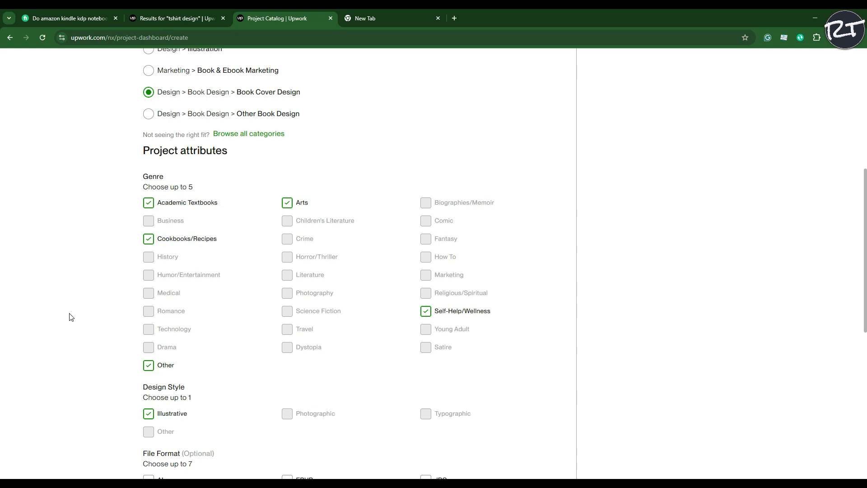
Step: Select AI, JPG, PNG and PDF as the project's file formats
{"action": "scroll", "coordinate": [64, 341], "scroll_direction": "down", "scroll_amount": 4}
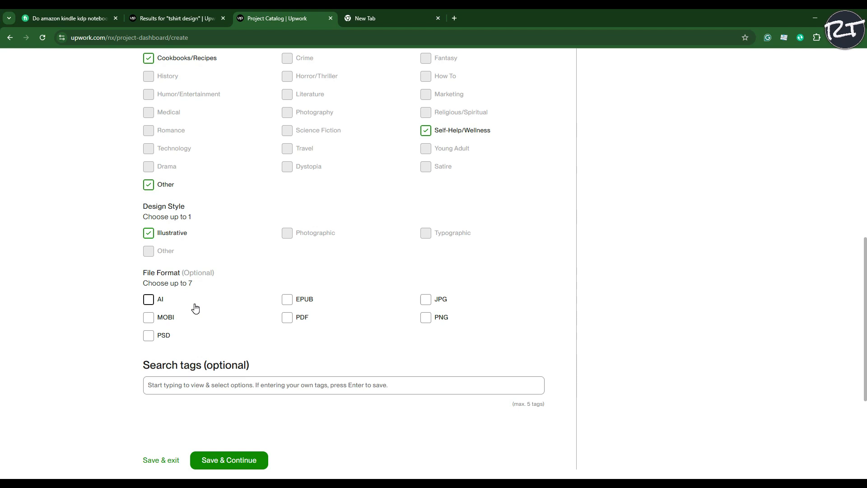
{"action": "left_click", "coordinate": [149, 300]}
{"action": "left_click", "coordinate": [425, 300]}
{"action": "left_click", "coordinate": [425, 317]}
{"action": "left_click", "coordinate": [287, 317]}
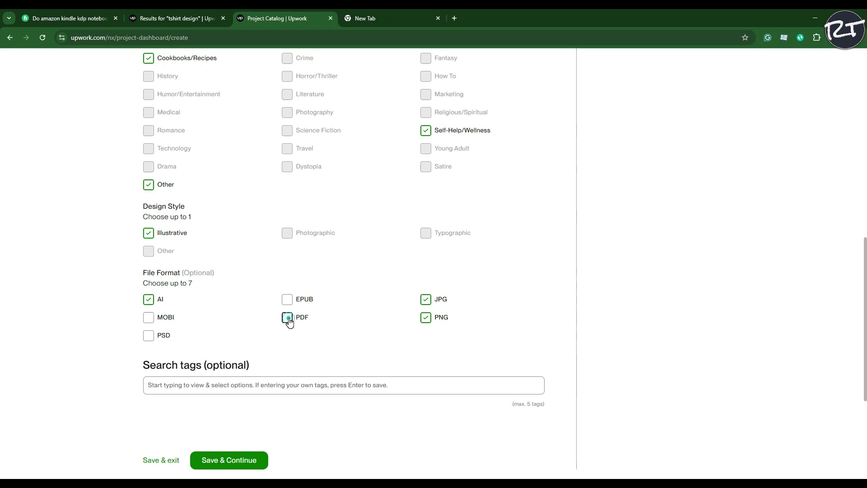
Step: Add the suggested search tags "Kindle Direct Publishing" and "KDP Interior" to the project
{"action": "scroll", "coordinate": [226, 342], "scroll_direction": "down", "scroll_amount": 1}
{"action": "left_click", "coordinate": [236, 339]}
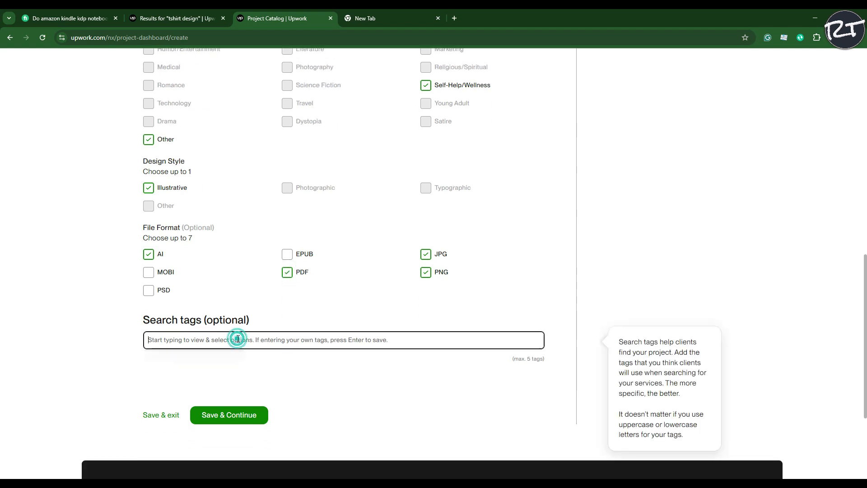
{"action": "left_click", "coordinate": [236, 339]}
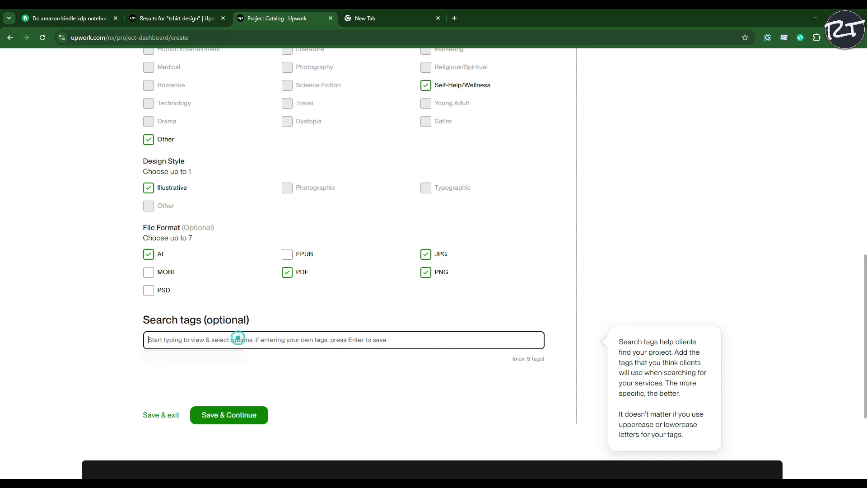
{"action": "left_click", "coordinate": [331, 338]}
{"action": "type", "text": "kindle"}
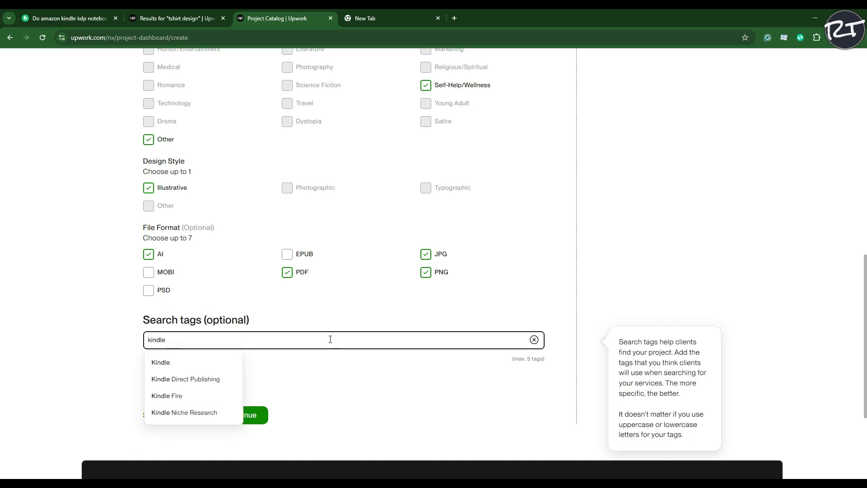
{"action": "left_click", "coordinate": [204, 379]}
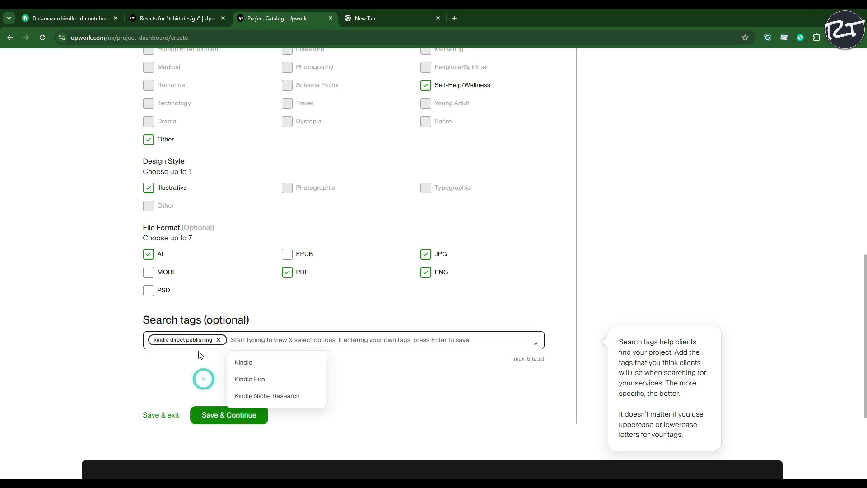
{"action": "type", "text": "kdp"}
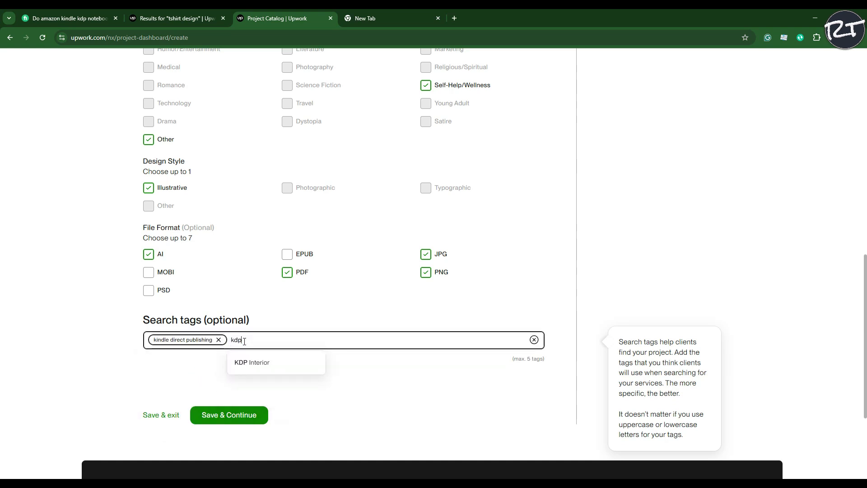
{"action": "left_click", "coordinate": [258, 362]}
Step: Look up "book cover" in the search tags and add the tag "Book Cover Design"
{"action": "left_click", "coordinate": [290, 338]}
{"action": "type", "text": "book"}
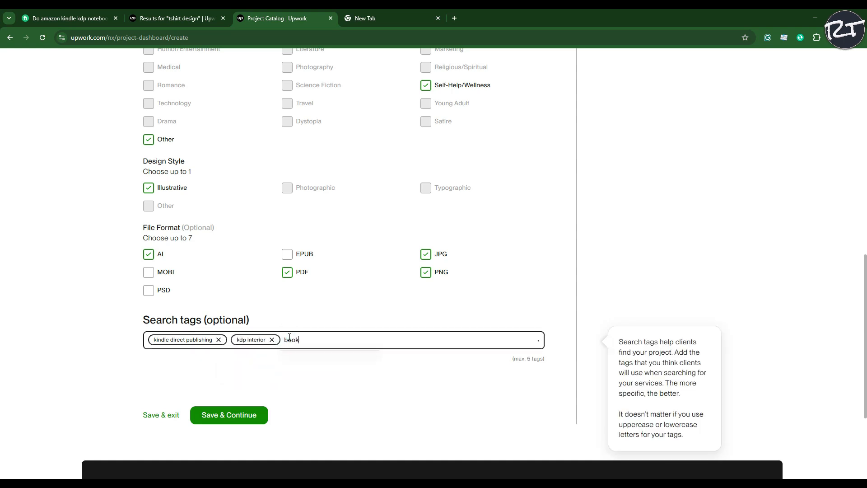
{"action": "type", "text": " co"}
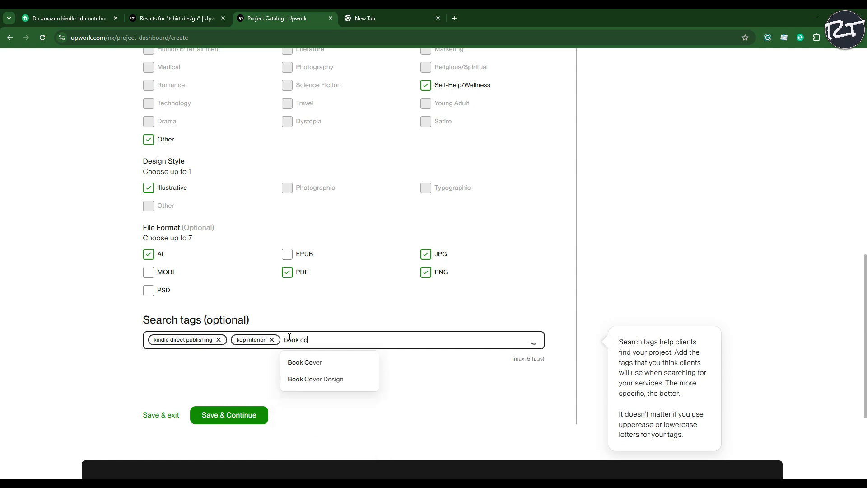
{"action": "type", "text": "ver"}
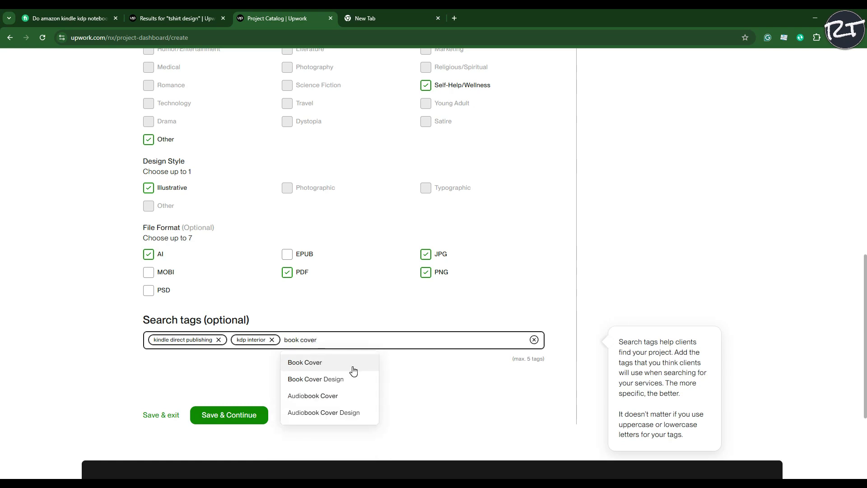
{"action": "left_click", "coordinate": [334, 379]}
Step: Look up "illustra" in the search tags and add the tag "Adobe Illustrator"
{"action": "left_click", "coordinate": [368, 344]}
{"action": "type", "text": "i"}
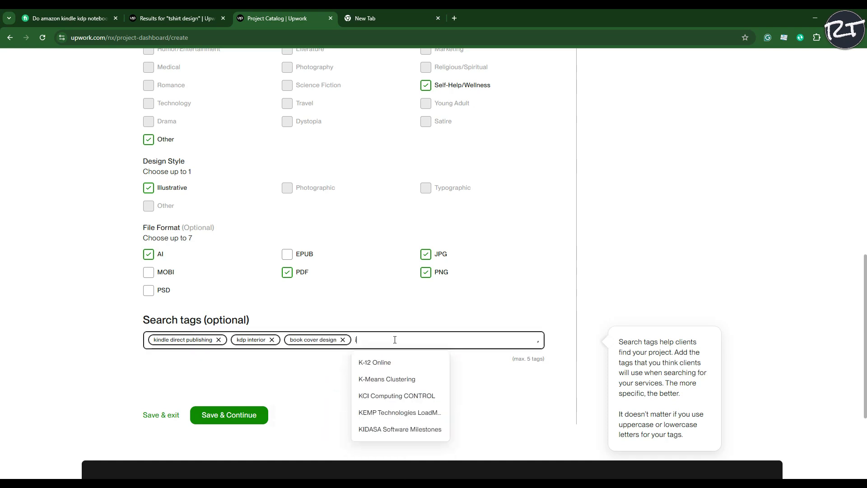
{"action": "type", "text": "llus"}
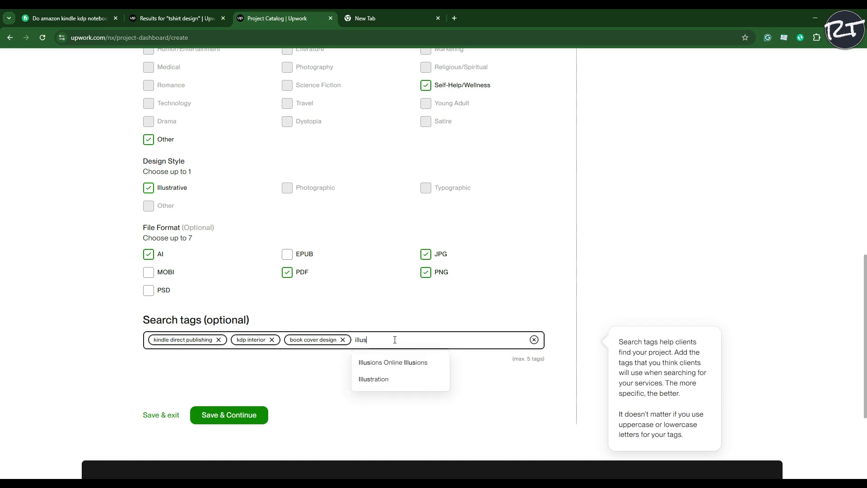
{"action": "type", "text": "tra"}
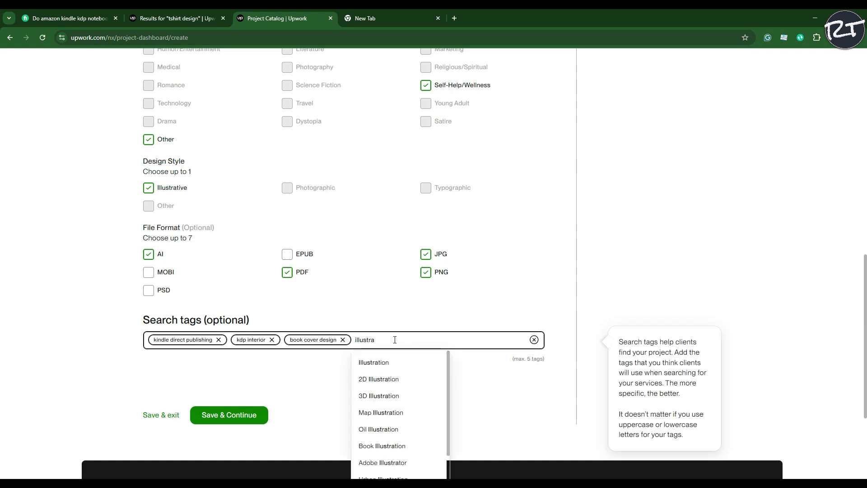
{"action": "scroll", "coordinate": [415, 410], "scroll_direction": "down", "scroll_amount": 1}
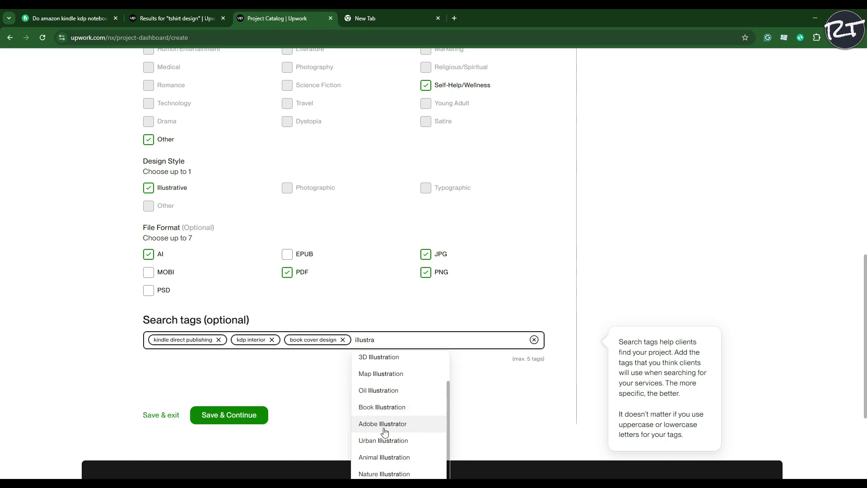
{"action": "left_click", "coordinate": [407, 429]}
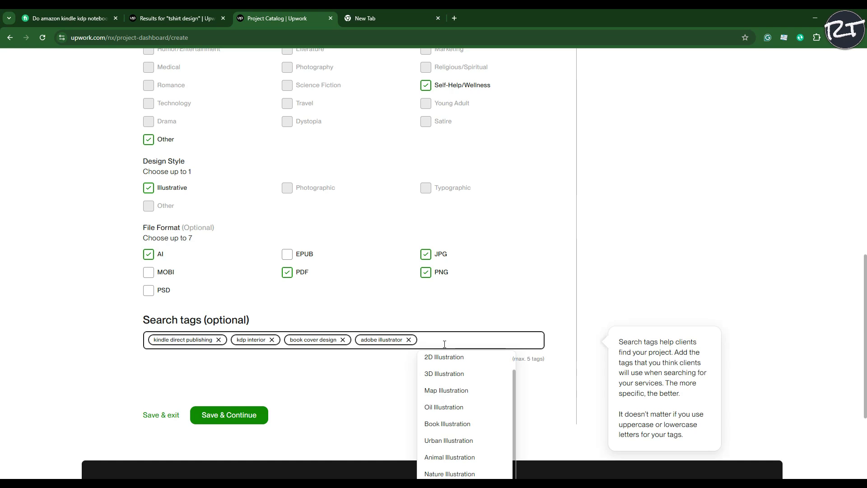
Step: Add "Jupyter Notebook" as the fifth search tag, then save the overview and continue to pricing
{"action": "type", "text": "n"}
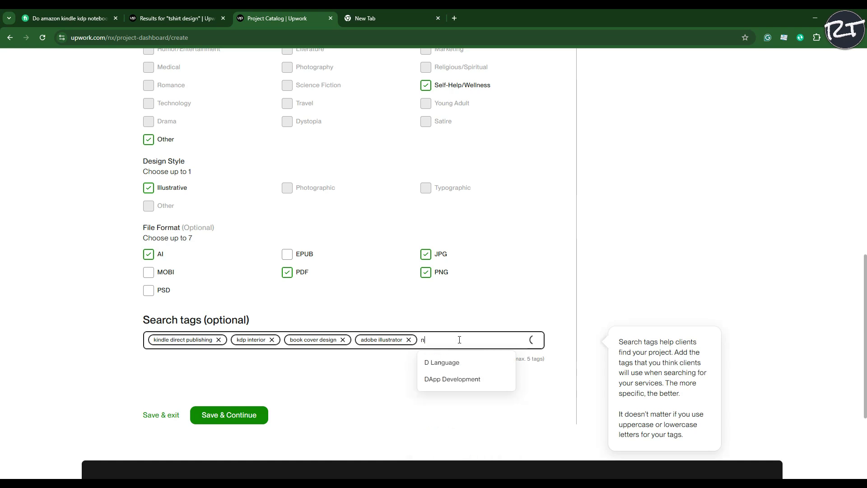
{"action": "type", "text": "otebook"}
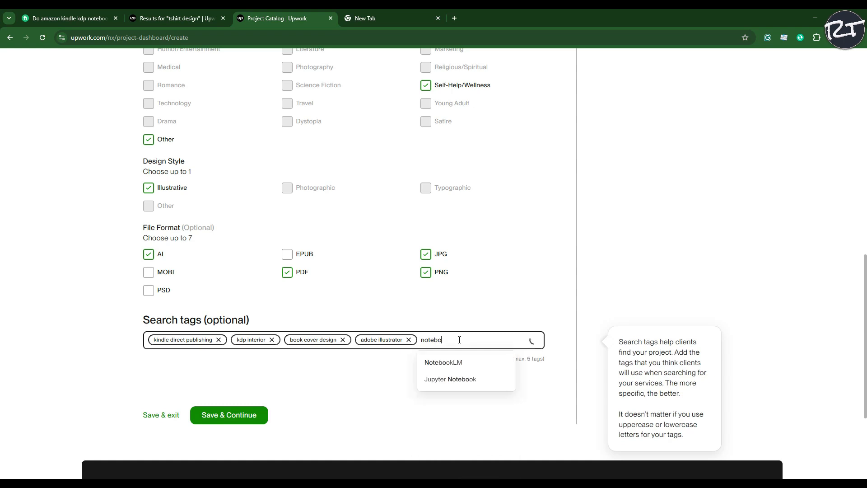
{"action": "left_click", "coordinate": [470, 379]}
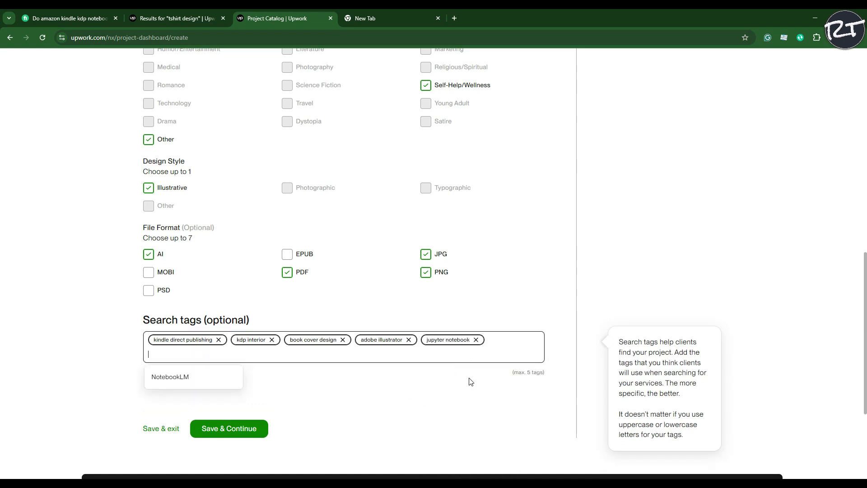
{"action": "left_click", "coordinate": [211, 358]}
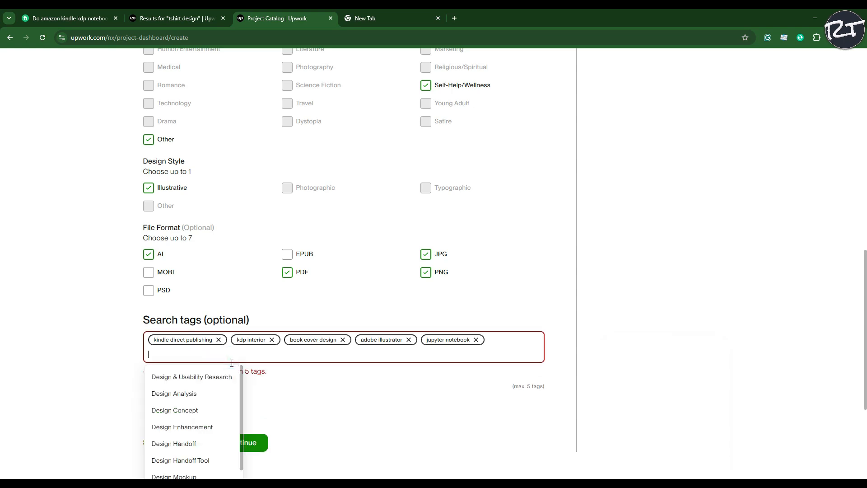
{"action": "left_click", "coordinate": [18, 322]}
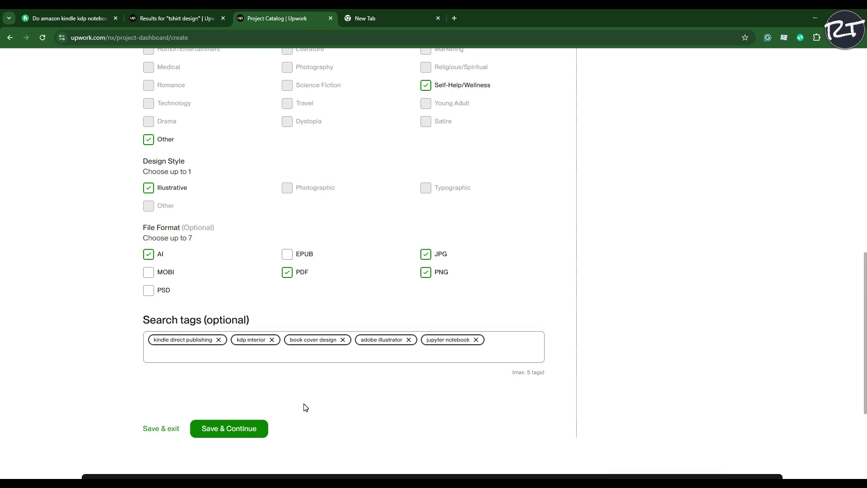
{"action": "left_click", "coordinate": [246, 426]}
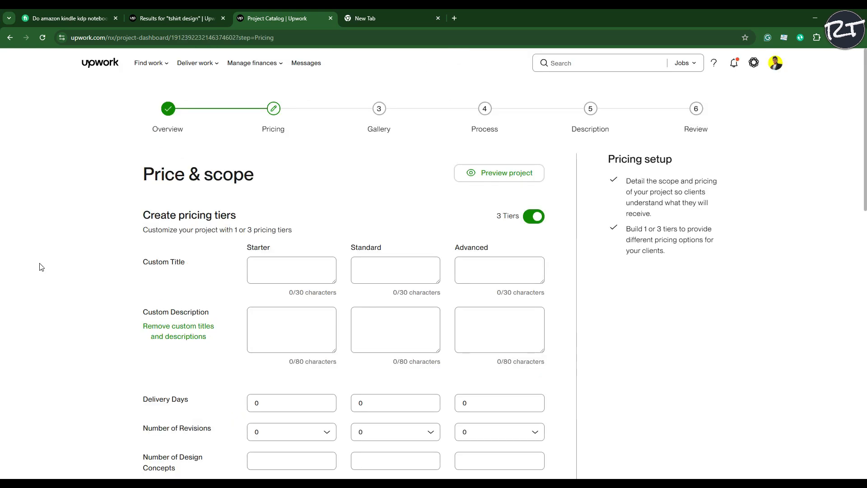
Step: Enter "Only Cover" as the custom title of the Starter pricing tier
{"action": "left_click", "coordinate": [275, 266]}
{"action": "left_click", "coordinate": [274, 266]}
{"action": "left_click", "coordinate": [274, 266]}
{"action": "left_click", "coordinate": [272, 268]}
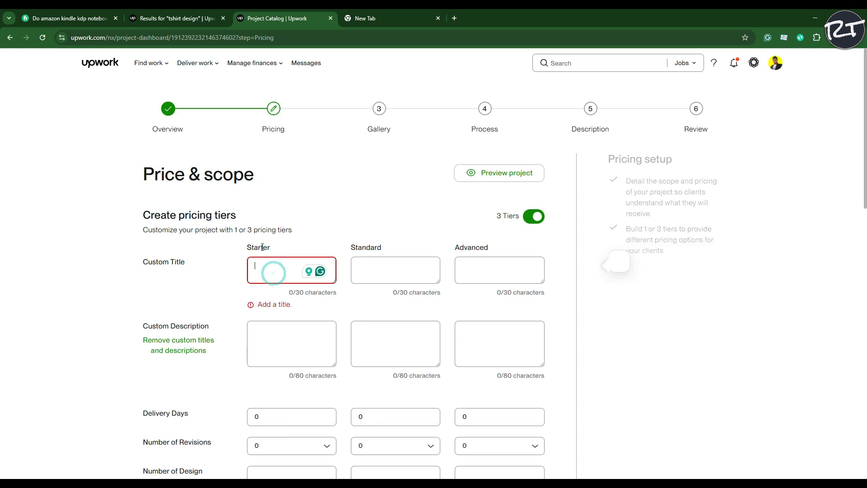
{"action": "left_click", "coordinate": [272, 268]}
{"action": "type", "text": "Only Cover"}
{"action": "left_click", "coordinate": [101, 276]}
{"action": "left_click", "coordinate": [276, 264]}
{"action": "left_click", "coordinate": [275, 263]}
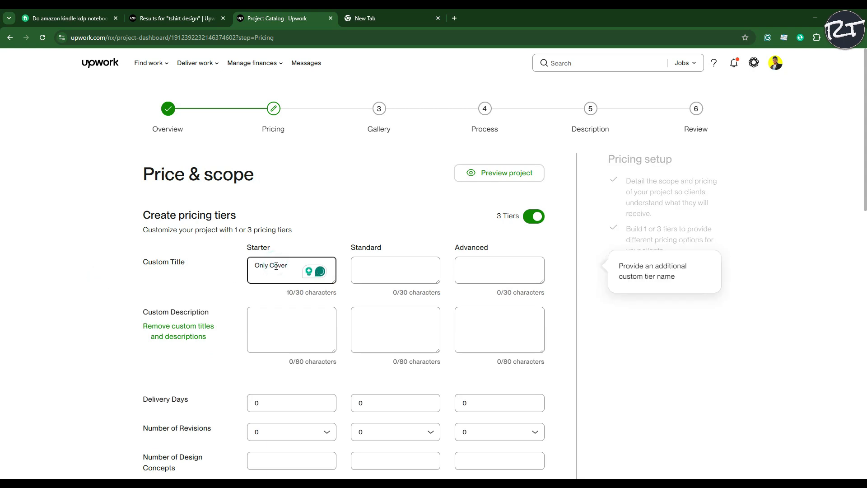
Step: Enter "Cover + Interior" as the custom title of the Standard pricing tier
{"action": "mouse_move", "coordinate": [353, 328]}
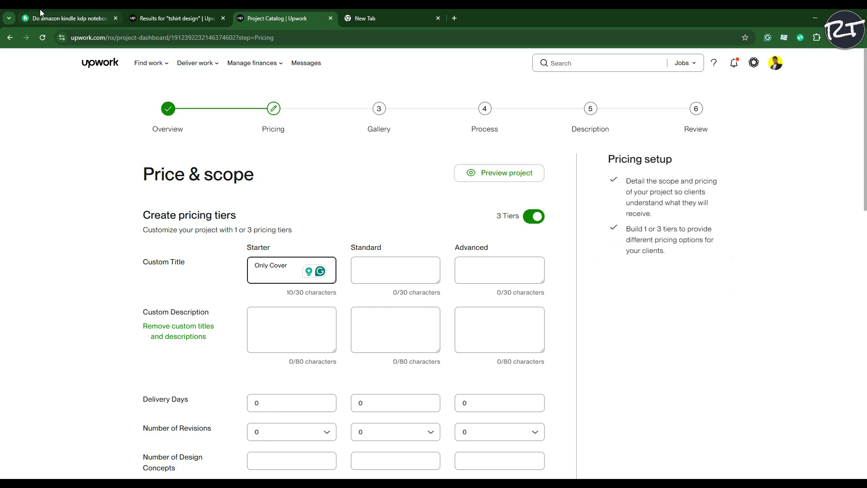
{"action": "left_click", "coordinate": [377, 272]}
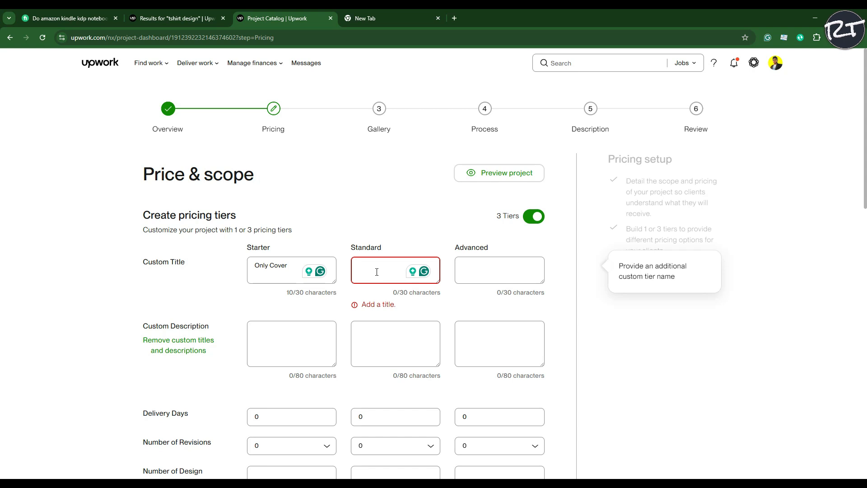
{"action": "type", "text": "co"}
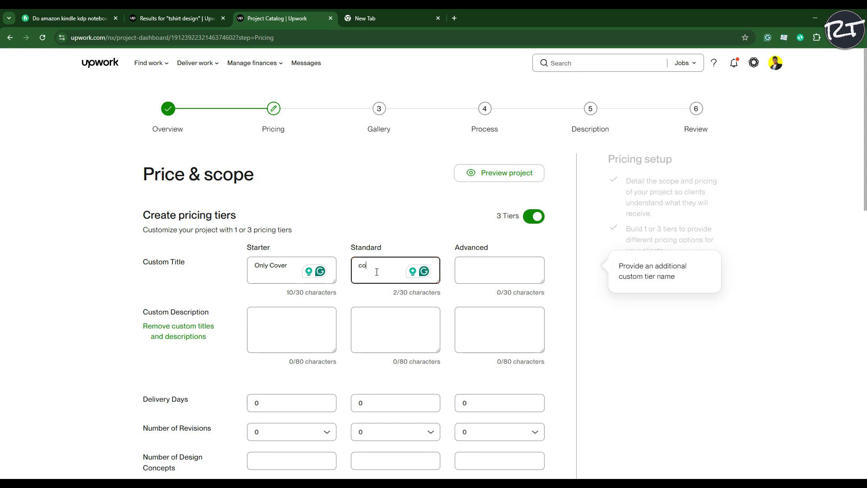
{"action": "key", "text": "Down"}
{"action": "key", "text": "Return"}
{"action": "key", "text": "Tab"}
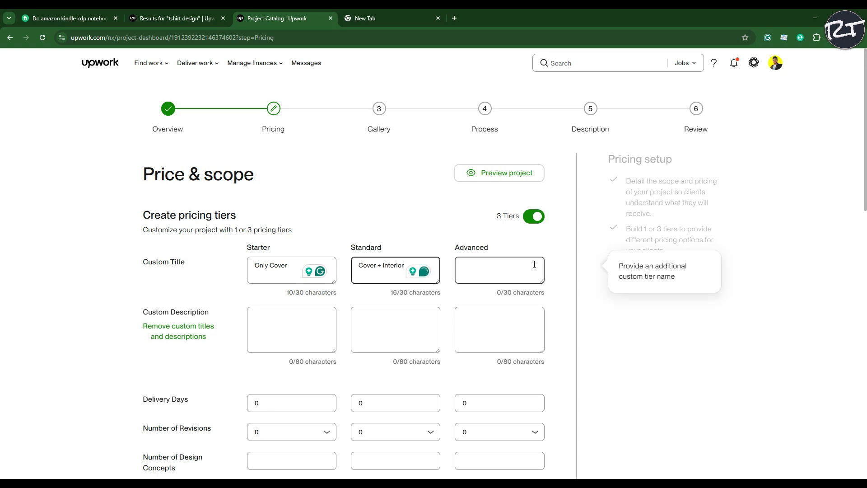
Step: Enter "PREMIUM Cover + Interior" as the custom title of the Advanced pricing tier
{"action": "left_click", "coordinate": [489, 275]}
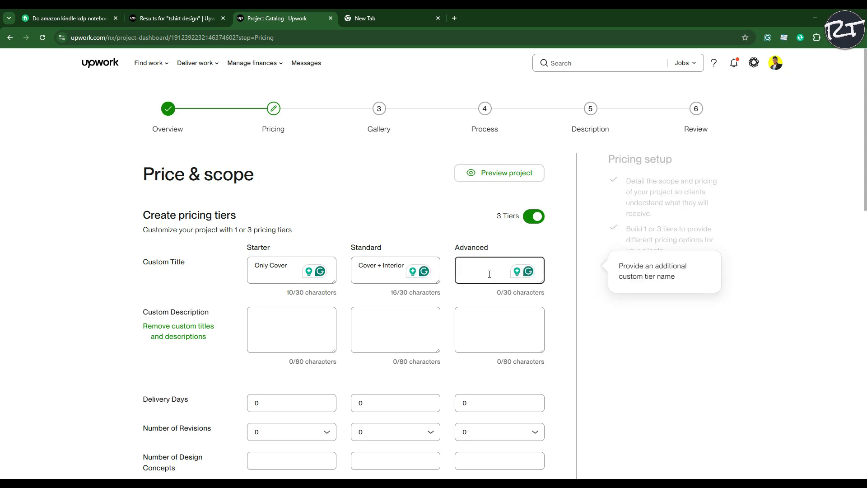
{"action": "type", "text": "PREMIUM Cover + Interior"}
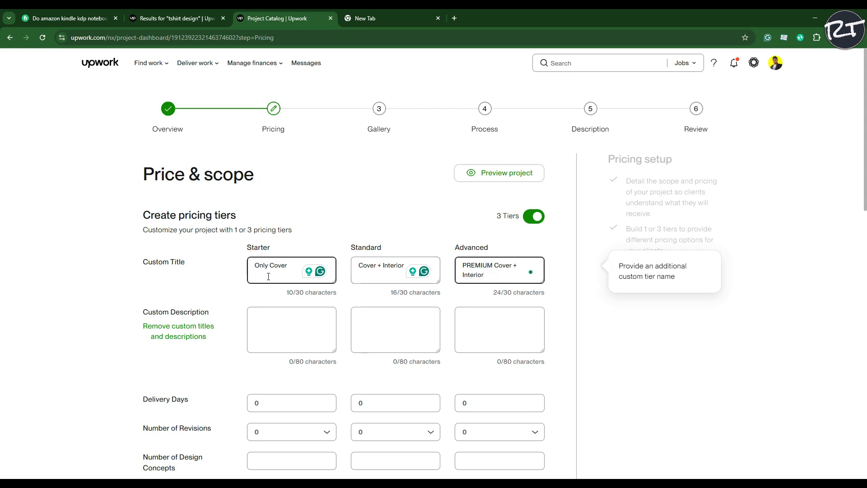
Step: Enter the Starter tier's custom description "COVER ONLY Front and Back cover Planner/Journal/Workbook/ Logbook"
{"action": "left_click", "coordinate": [268, 334]}
{"action": "left_click", "coordinate": [285, 332]}
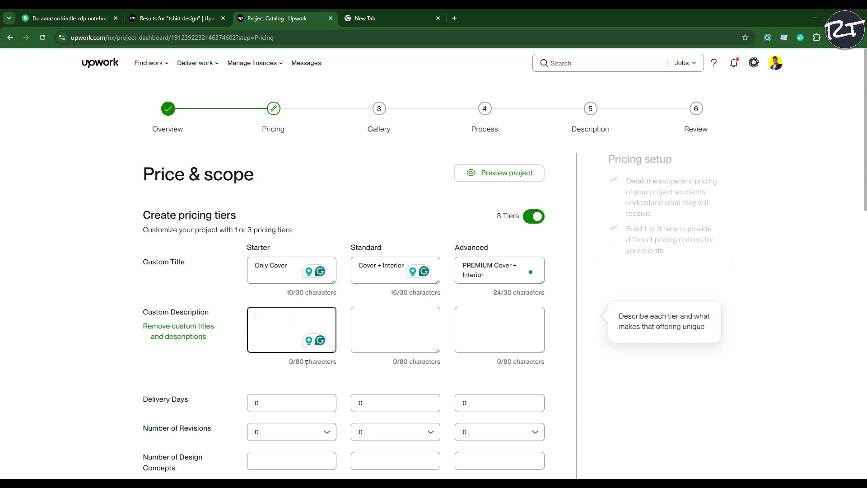
{"action": "left_click", "coordinate": [272, 325]}
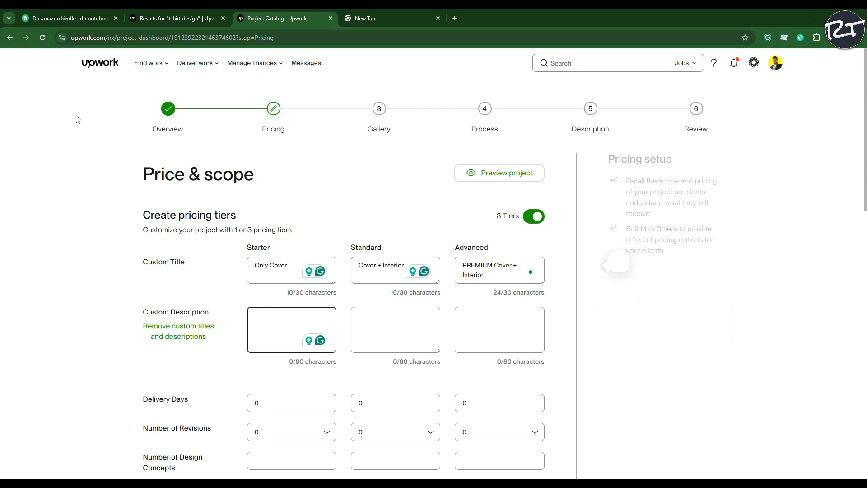
{"action": "left_click", "coordinate": [276, 332]}
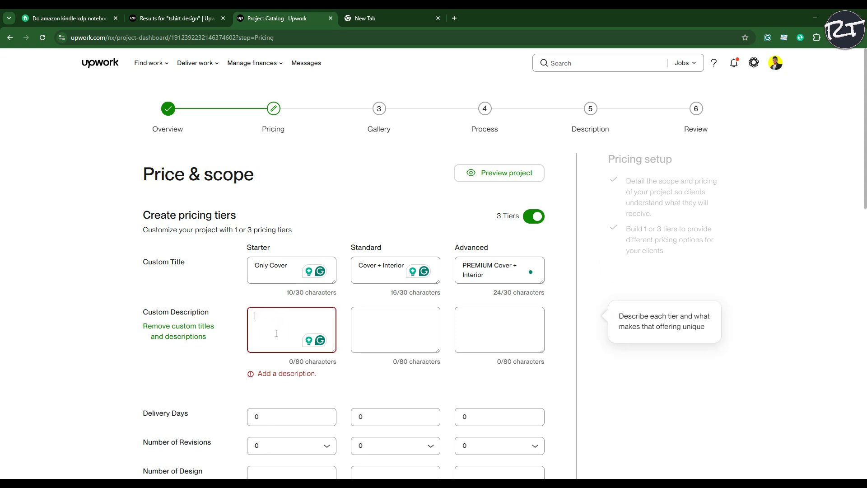
{"action": "type", "text": "COVER ONLY Front and Back cover Planner/Journal/Workbook/ Logbook"}
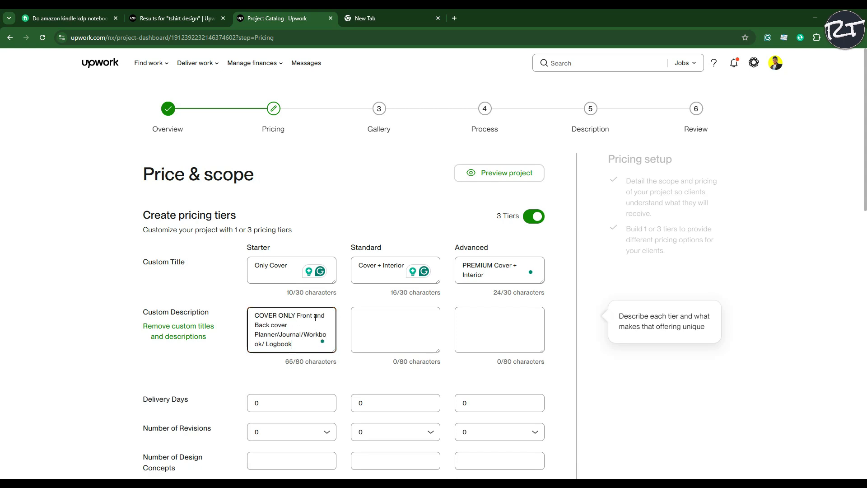
Step: Set the Starter tier's delivery days to 2 and its number of revisions to 5
{"action": "scroll", "coordinate": [288, 325], "scroll_direction": "down", "scroll_amount": 1}
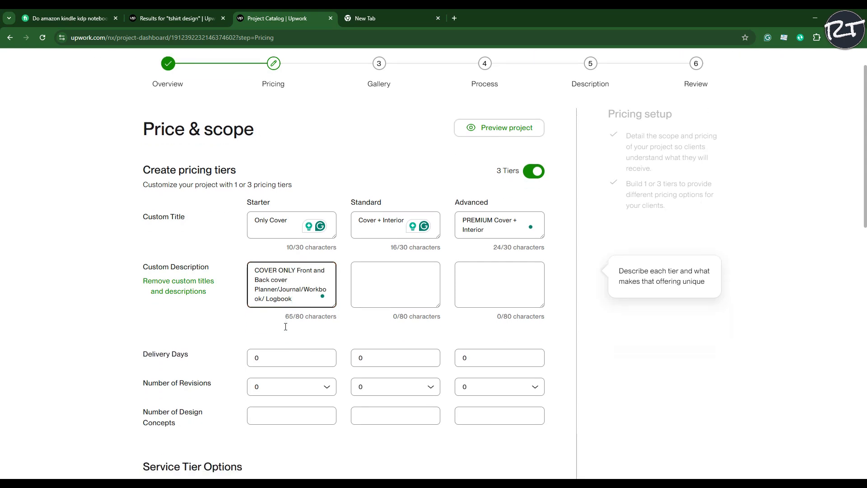
{"action": "left_click", "coordinate": [275, 282]}
{"action": "left_click", "coordinate": [283, 358]}
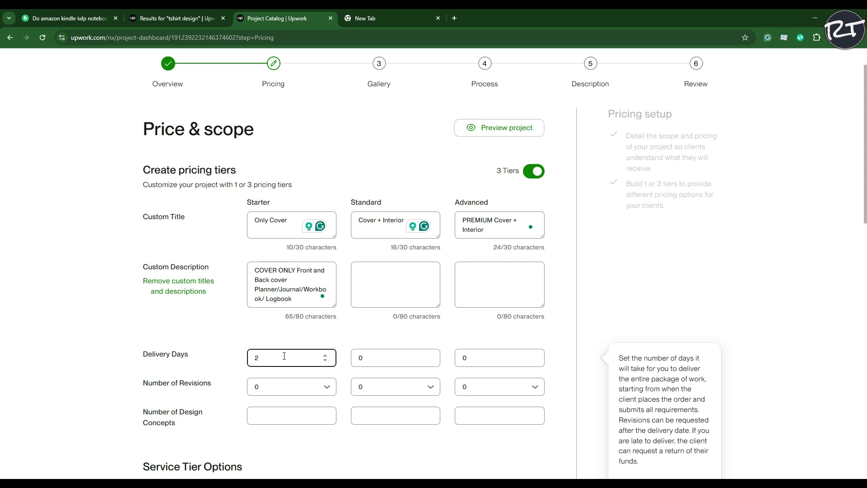
{"action": "type", "text": "2"}
{"action": "left_click", "coordinate": [60, 345]}
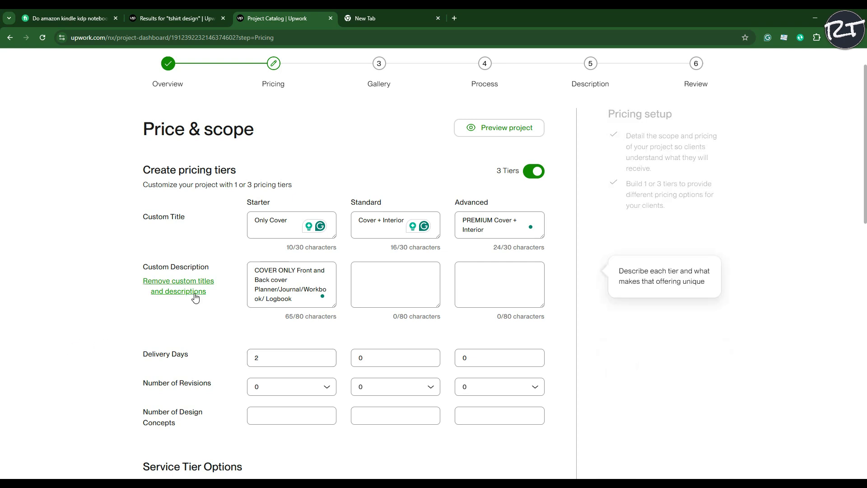
{"action": "left_click", "coordinate": [326, 385]}
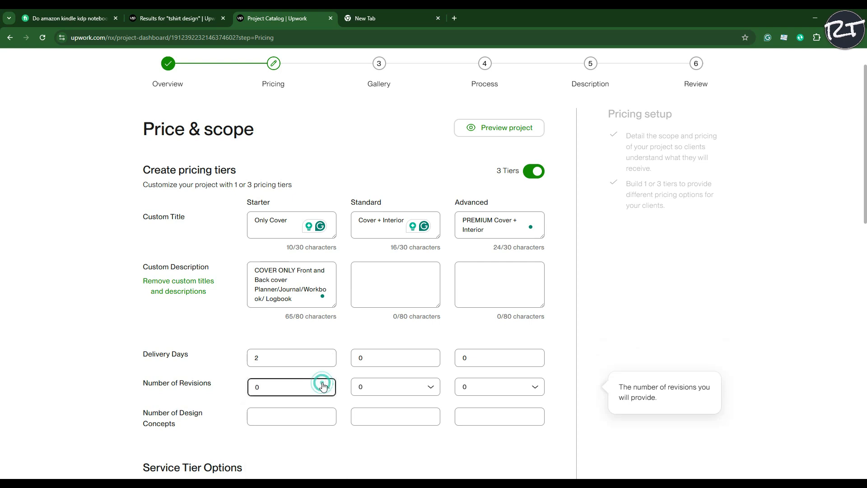
{"action": "scroll", "coordinate": [277, 371], "scroll_direction": "down", "scroll_amount": 3}
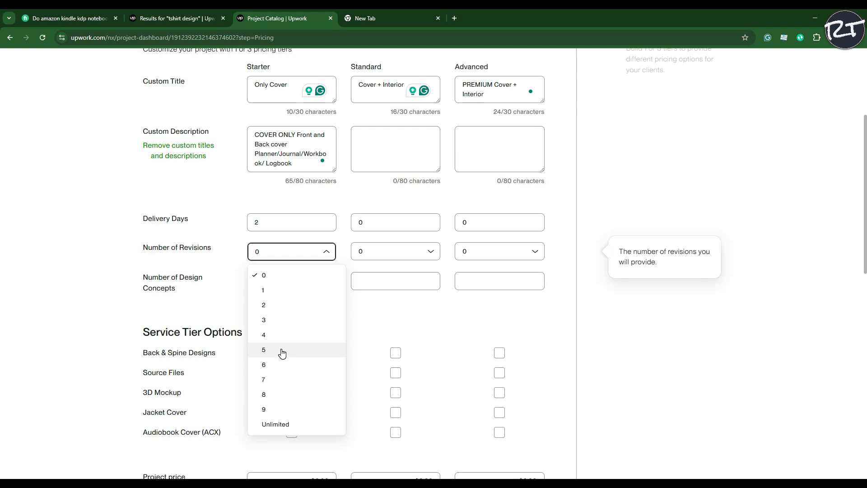
{"action": "left_click", "coordinate": [281, 351]}
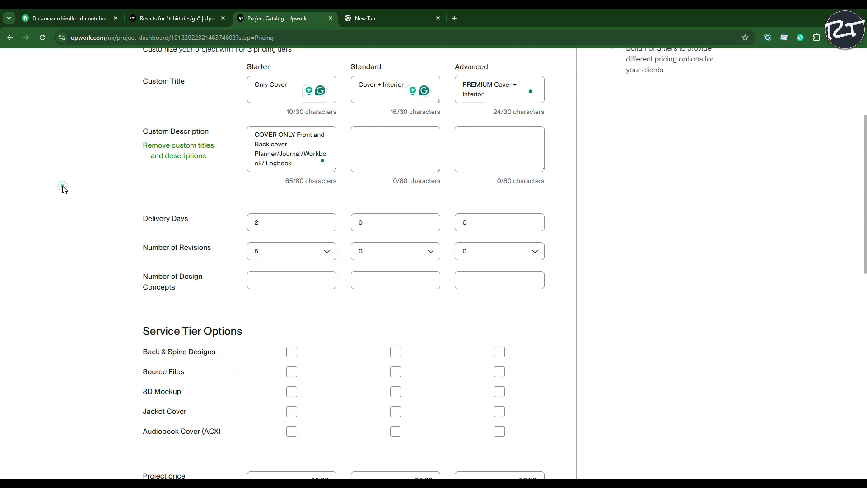
Step: Set the Starter tier's number of design concepts to 1
{"action": "scroll", "coordinate": [318, 263], "scroll_direction": "up", "scroll_amount": 1}
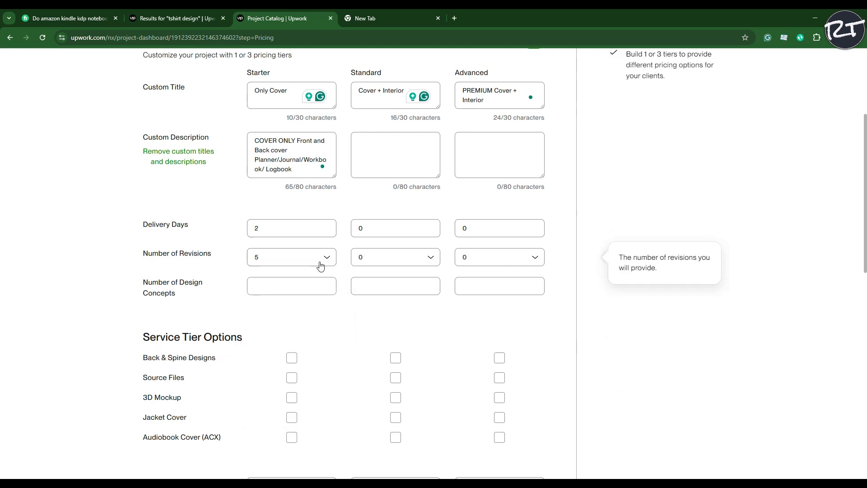
{"action": "scroll", "coordinate": [319, 264], "scroll_direction": "up", "scroll_amount": 2}
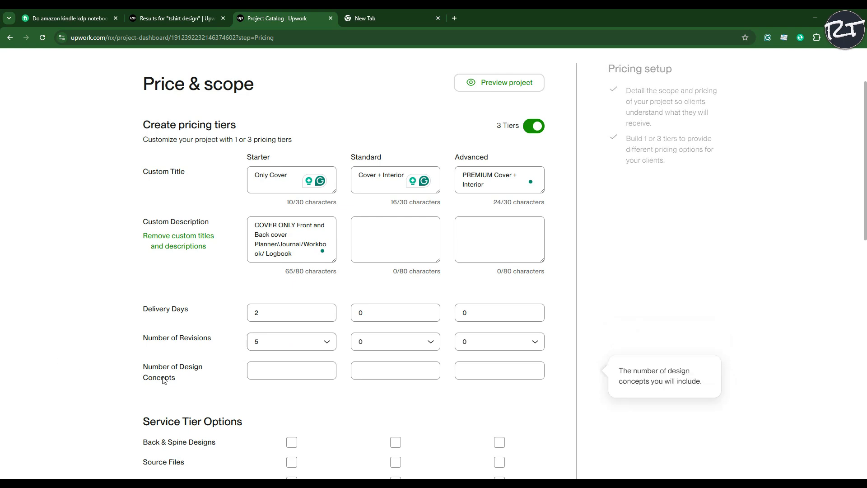
{"action": "left_click", "coordinate": [313, 376]}
{"action": "left_click", "coordinate": [288, 373]}
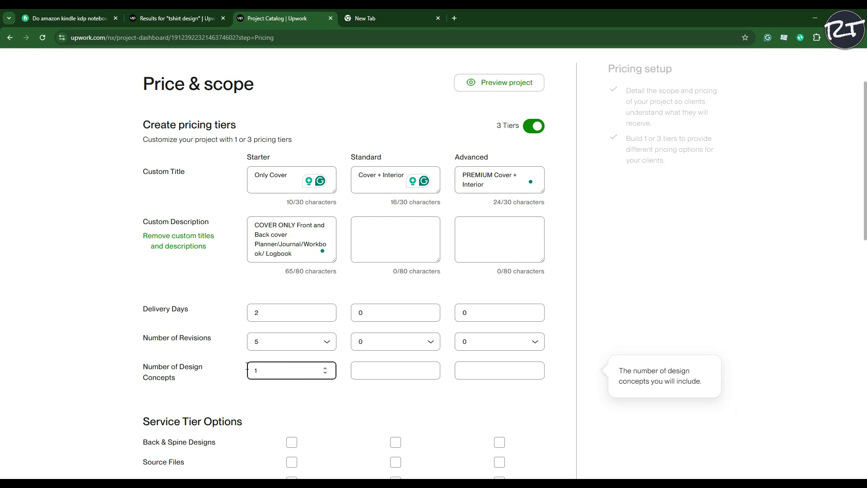
{"action": "left_click", "coordinate": [71, 334]}
{"action": "scroll", "coordinate": [101, 337], "scroll_direction": "down", "scroll_amount": 2}
{"action": "scroll", "coordinate": [101, 337], "scroll_direction": "up", "scroll_amount": 2}
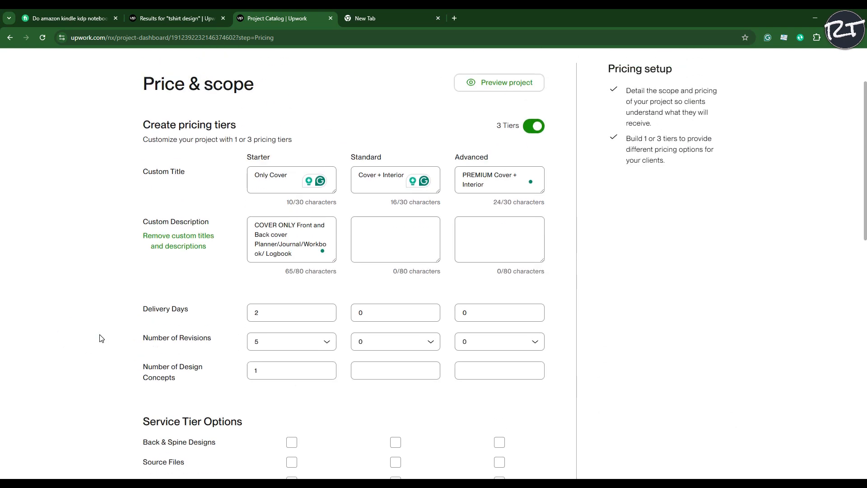
Step: Enter the Standard tier's custom description "COVER + 1-60 PAGES INTERIOR Planner/Journal/Workbook/ Logbook"
{"action": "mouse_move", "coordinate": [229, 260]}
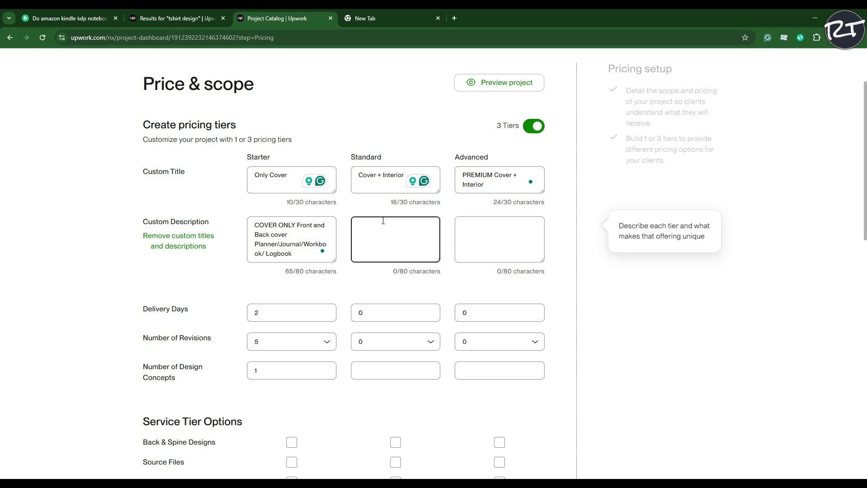
{"action": "left_click", "coordinate": [277, 232]}
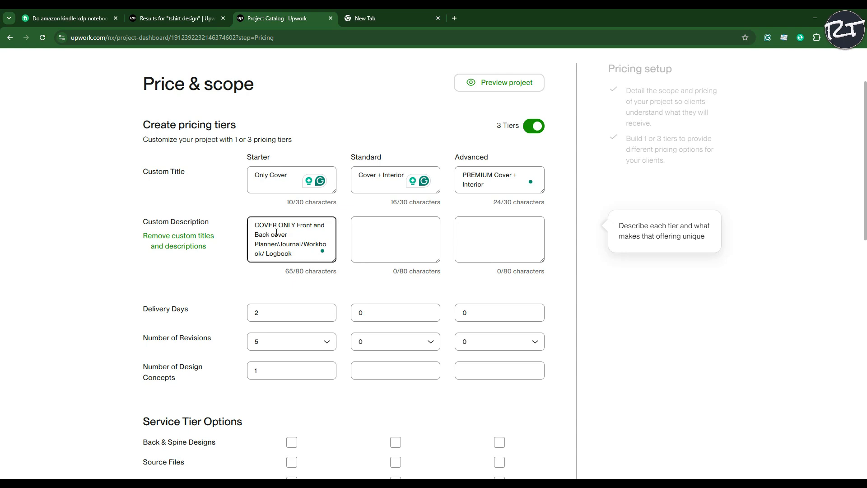
{"action": "left_click", "coordinate": [405, 242]}
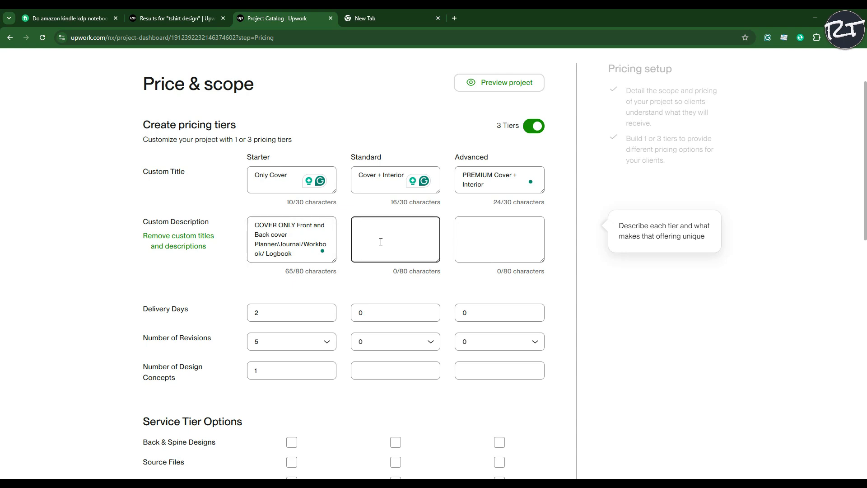
{"action": "left_click", "coordinate": [265, 226]}
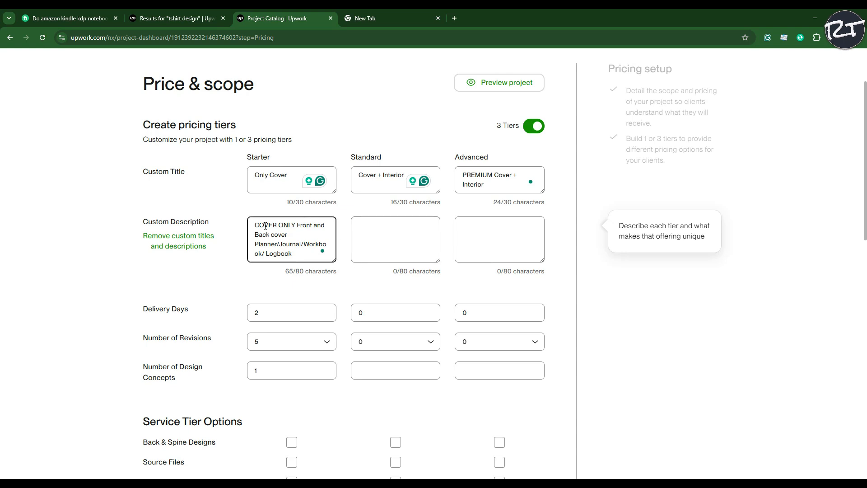
{"action": "left_click", "coordinate": [390, 230]}
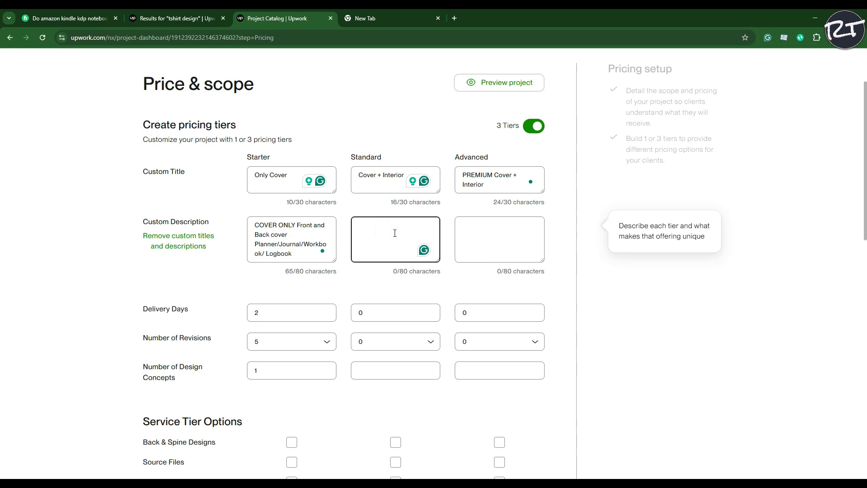
{"action": "type", "text": "COVER + 1-60 PAGES INTERIOR Planner/Journal/Workbook/ Logbook"}
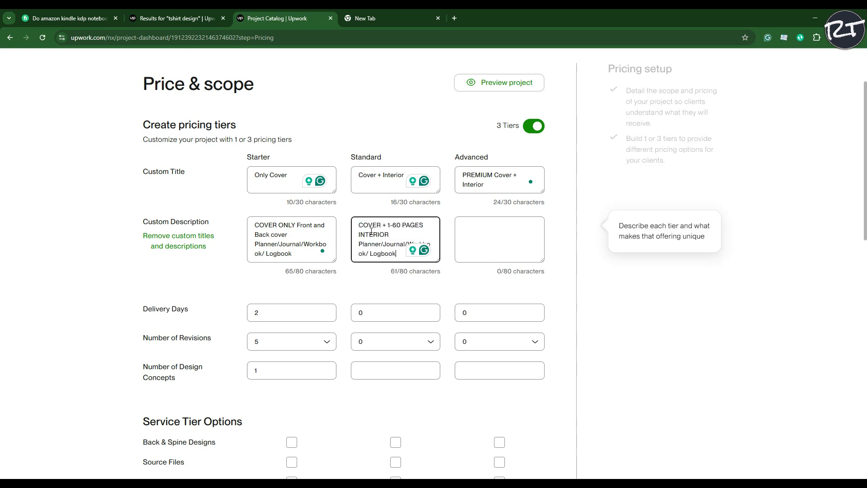
{"action": "scroll", "coordinate": [376, 233], "scroll_direction": "up", "scroll_amount": 2}
{"action": "scroll", "coordinate": [391, 276], "scroll_direction": "down", "scroll_amount": 1}
{"action": "left_click", "coordinate": [387, 275]}
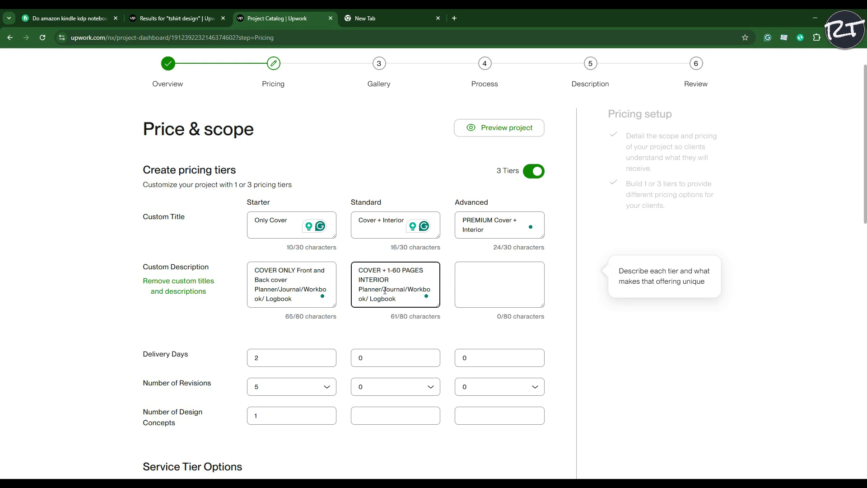
{"action": "scroll", "coordinate": [407, 283], "scroll_direction": "down", "scroll_amount": 1}
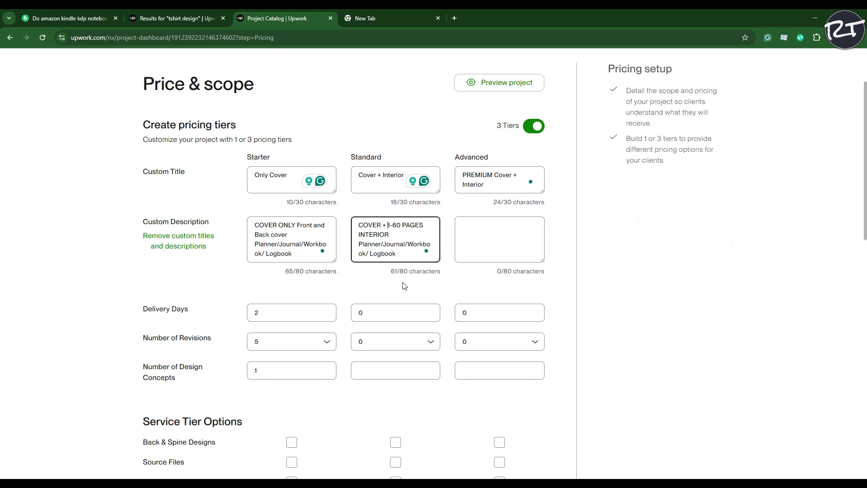
{"action": "left_click", "coordinate": [401, 254]}
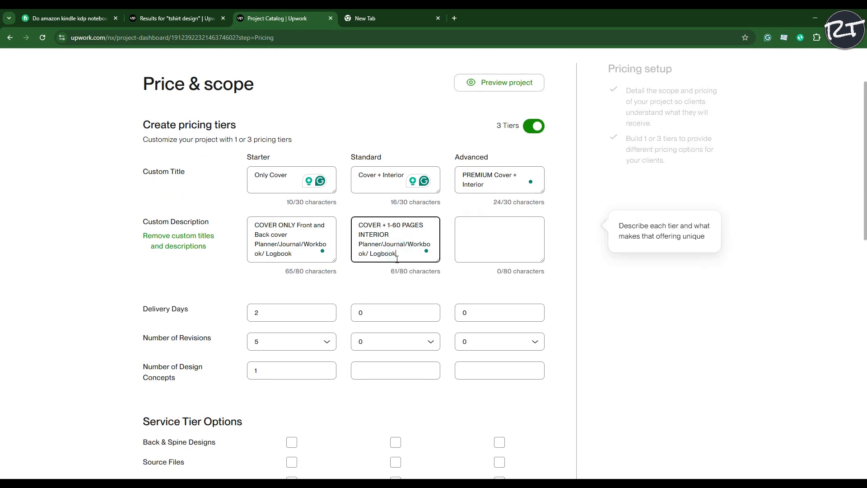
Step: Set the Standard tier's delivery days to 2 and its number of revisions to 7
{"action": "left_click", "coordinate": [405, 312]}
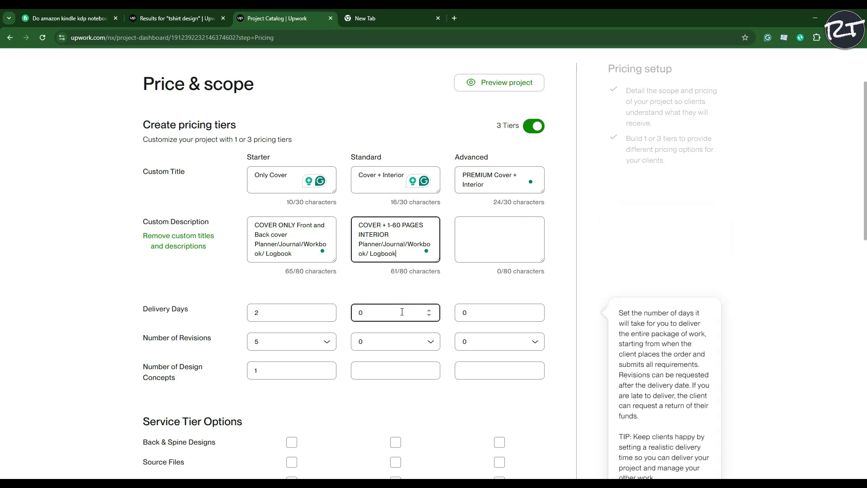
{"action": "double_click", "coordinate": [406, 313]}
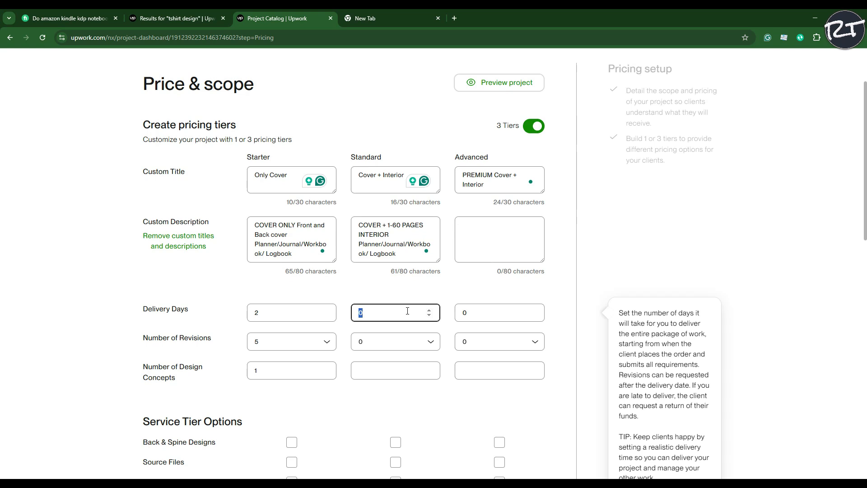
{"action": "type", "text": "2"}
{"action": "left_click", "coordinate": [423, 343]}
{"action": "scroll", "coordinate": [420, 347], "scroll_direction": "down", "scroll_amount": 3}
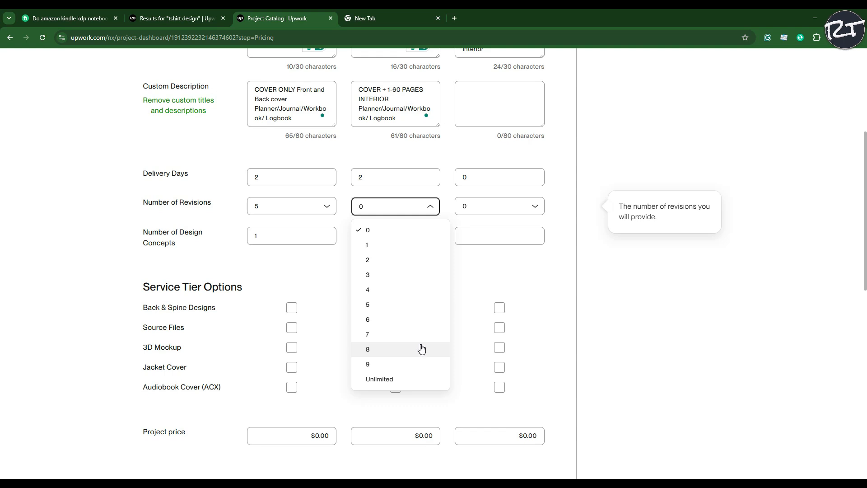
{"action": "left_click", "coordinate": [395, 334]}
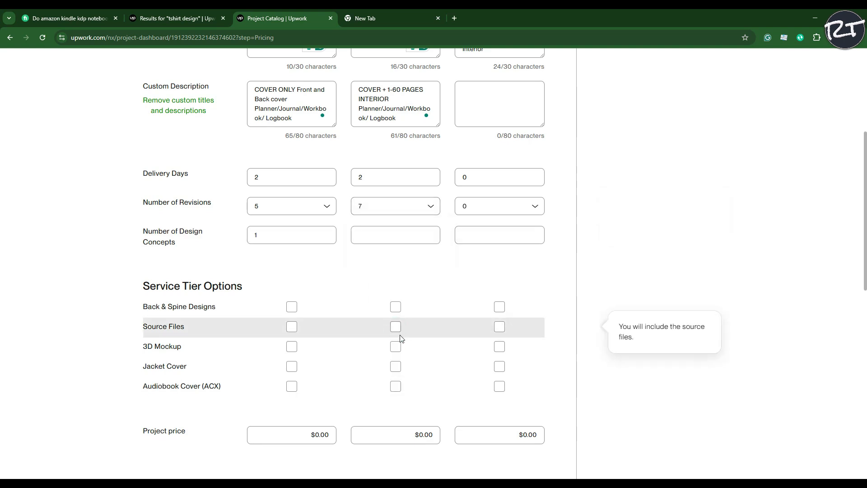
Step: Enter the Advanced tier's custom description "COVER + 60-120 PAGES INTERIOR Planner/Journal/Workbook/ Logbook"
{"action": "scroll", "coordinate": [385, 294], "scroll_direction": "up", "scroll_amount": 3}
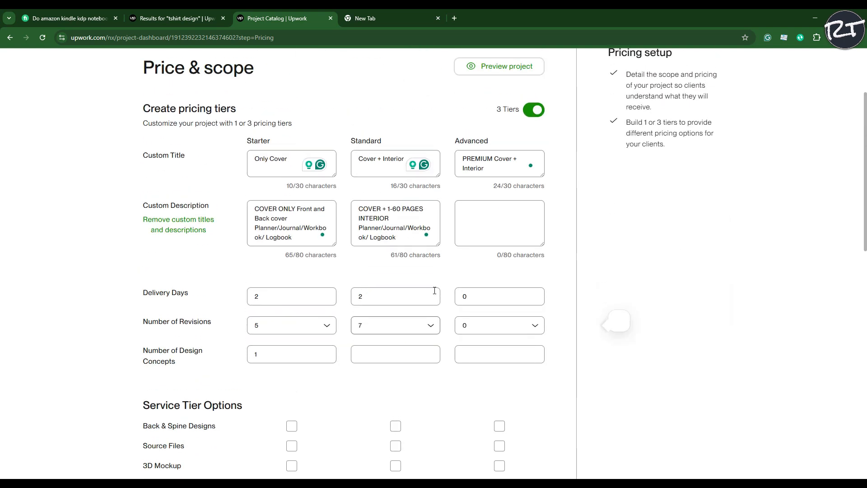
{"action": "left_click", "coordinate": [479, 244]}
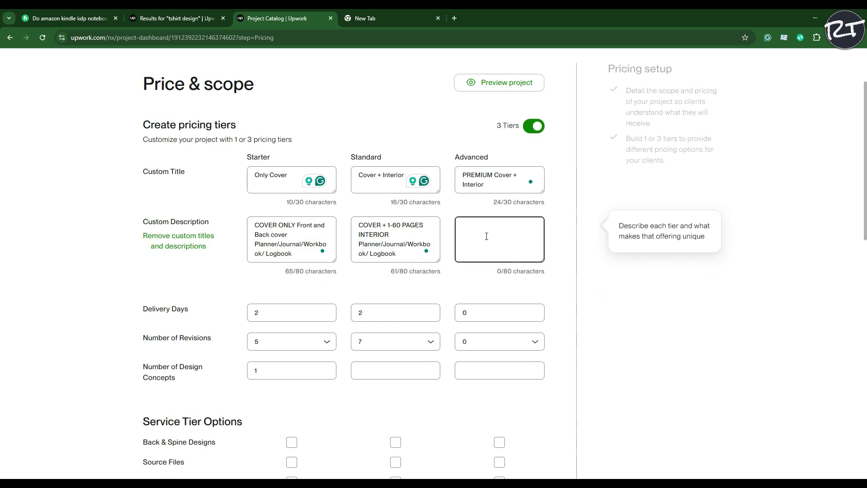
{"action": "type", "text": "COVER + 60-120 PAGES INTERIOR Planner/Journal/Workbook/ Logbook"}
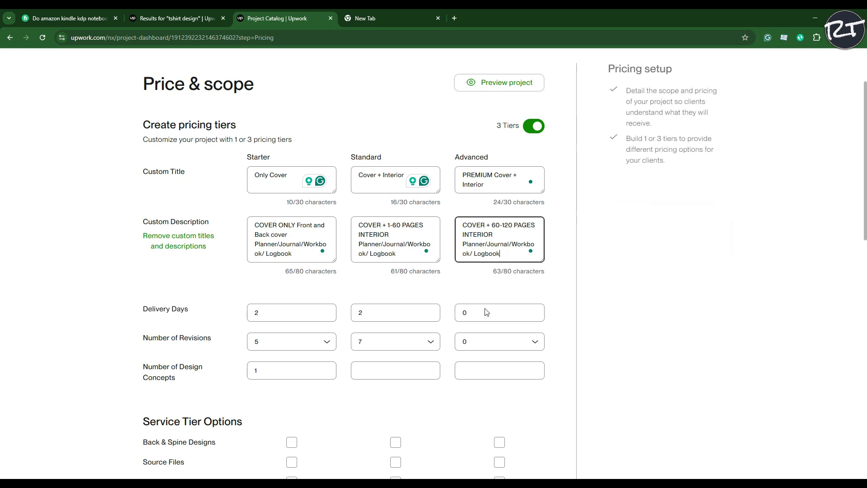
Step: Set the Advanced tier's delivery days to 3
{"action": "left_click", "coordinate": [466, 312]}
{"action": "double_click", "coordinate": [465, 312]}
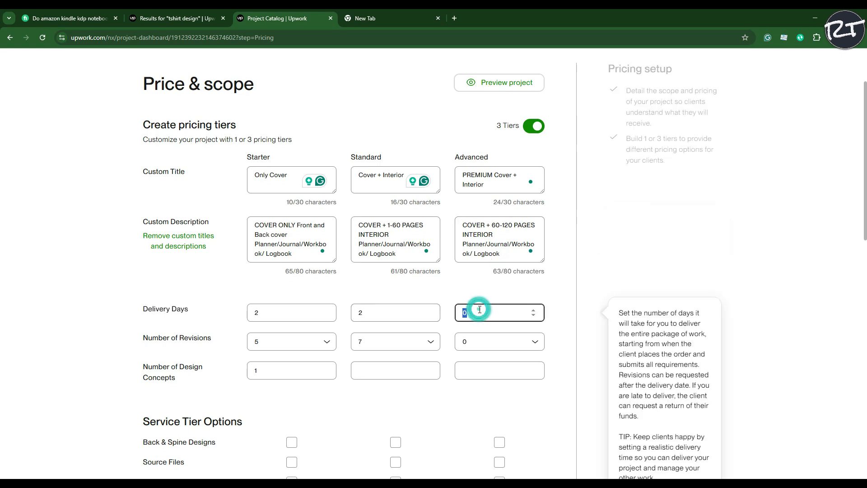
{"action": "left_click", "coordinate": [533, 309]}
{"action": "left_click", "coordinate": [533, 310]}
{"action": "left_click", "coordinate": [534, 310]}
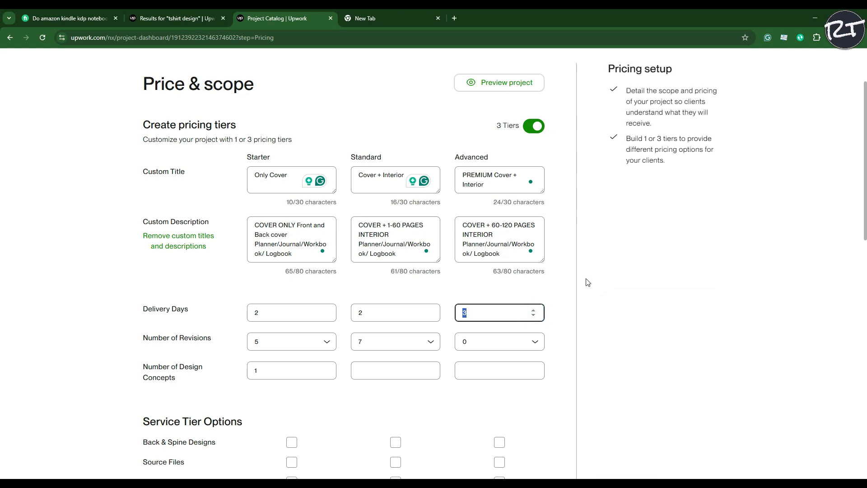
{"action": "left_click", "coordinate": [600, 292]}
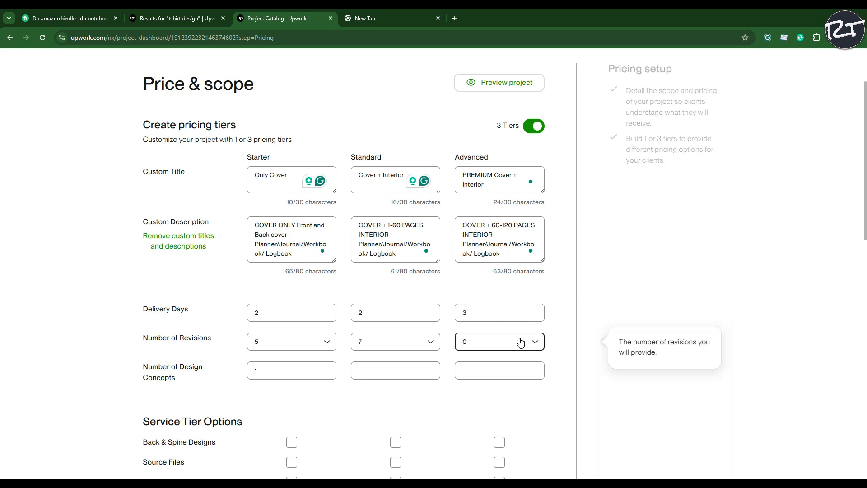
Step: Set the Advanced tier's number of revisions to 9
{"action": "left_click", "coordinate": [542, 343]}
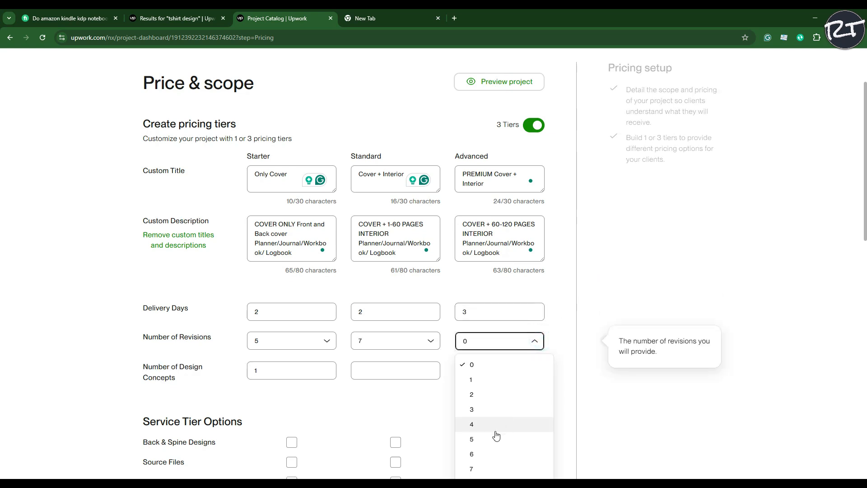
{"action": "scroll", "coordinate": [495, 435], "scroll_direction": "down", "scroll_amount": 3}
{"action": "left_click", "coordinate": [485, 365]}
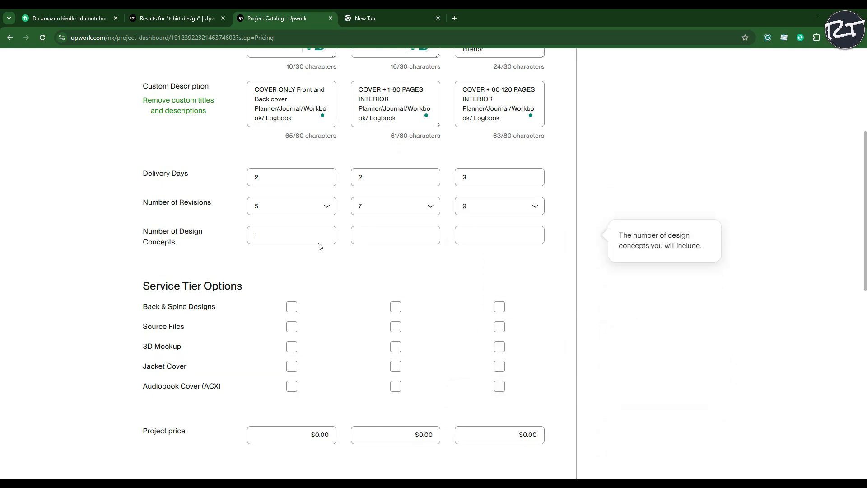
Step: Set the number of design concepts to 1 for both the Standard and Advanced tiers
{"action": "scroll", "coordinate": [372, 250], "scroll_direction": "up", "scroll_amount": 1}
{"action": "left_click", "coordinate": [385, 288]}
{"action": "left_click", "coordinate": [391, 284]}
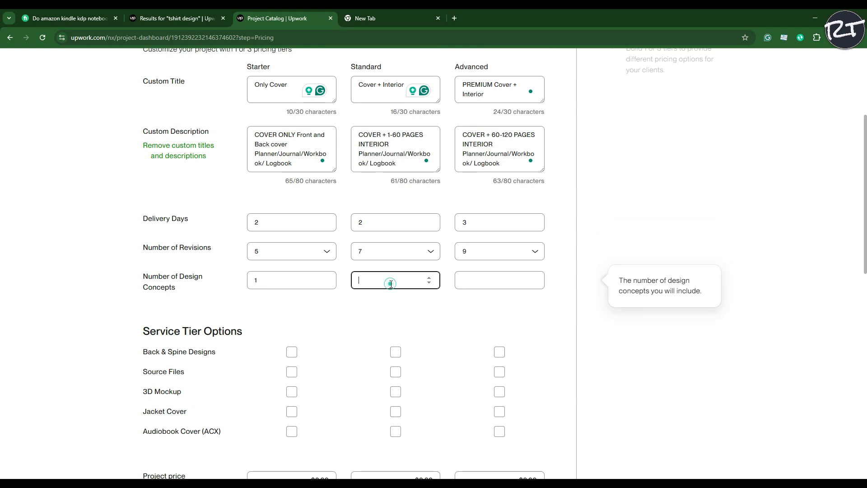
{"action": "left_click", "coordinate": [499, 279]}
{"action": "type", "text": "1"}
{"action": "left_click", "coordinate": [54, 245]}
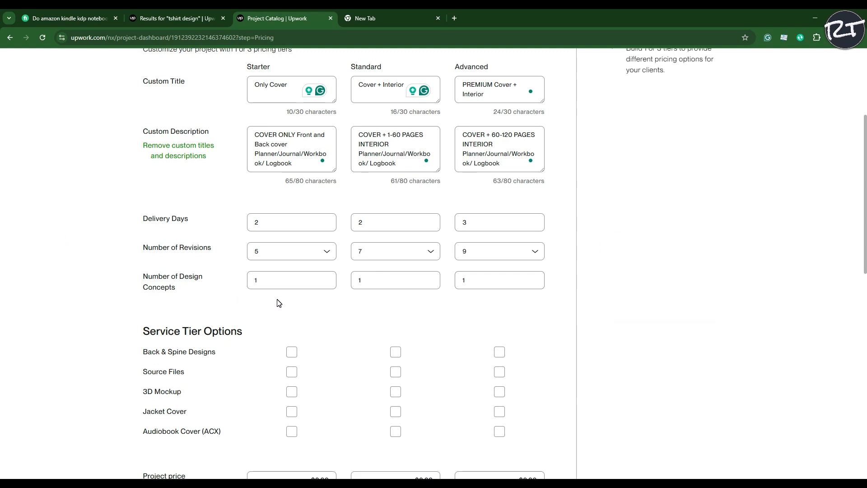
Step: Include Source Files in all three tiers and 3D Mockup in the Advanced tier only
{"action": "scroll", "coordinate": [96, 258], "scroll_direction": "down", "scroll_amount": 1}
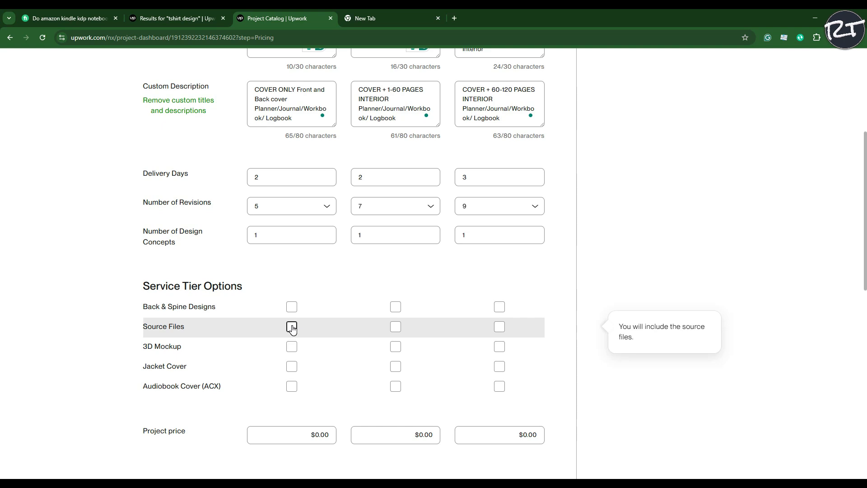
{"action": "scroll", "coordinate": [292, 328], "scroll_direction": "up", "scroll_amount": 4}
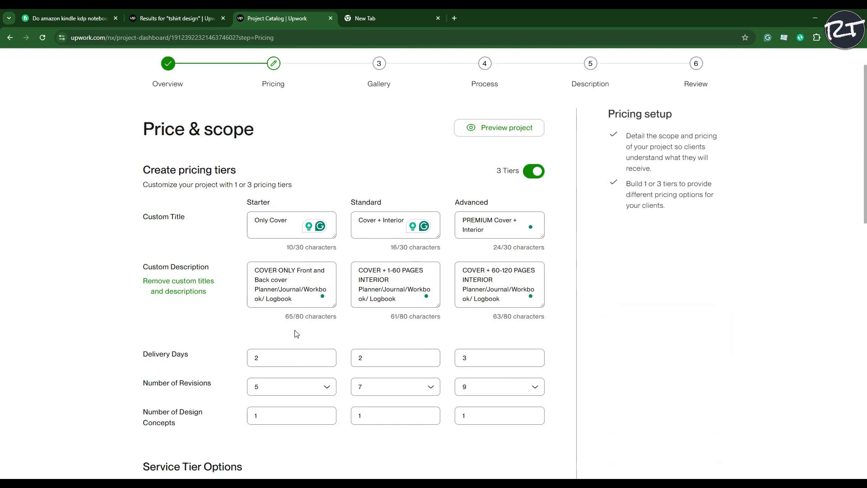
{"action": "left_click", "coordinate": [278, 218]}
{"action": "scroll", "coordinate": [273, 232], "scroll_direction": "down", "scroll_amount": 5}
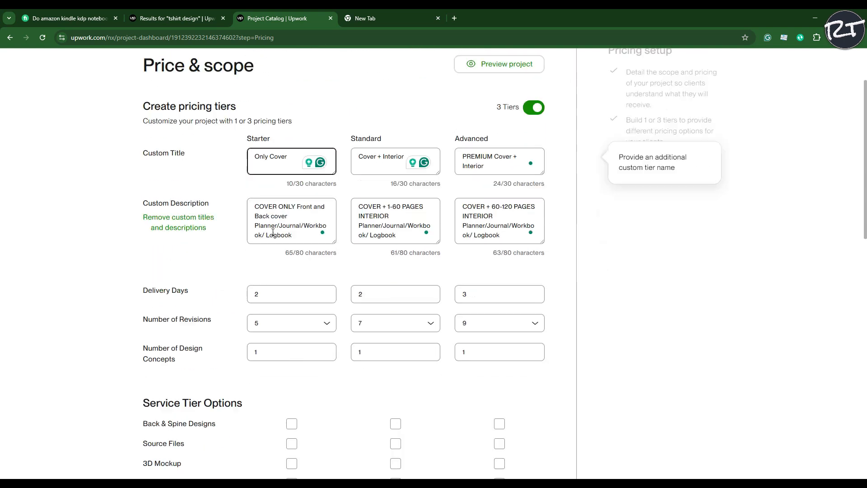
{"action": "left_click", "coordinate": [291, 283]}
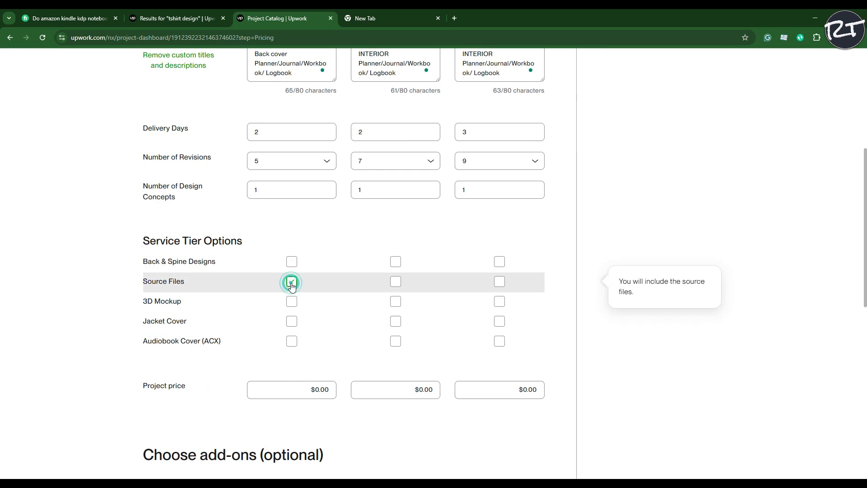
{"action": "scroll", "coordinate": [292, 285], "scroll_direction": "up", "scroll_amount": 6}
{"action": "scroll", "coordinate": [418, 310], "scroll_direction": "down", "scroll_amount": 5}
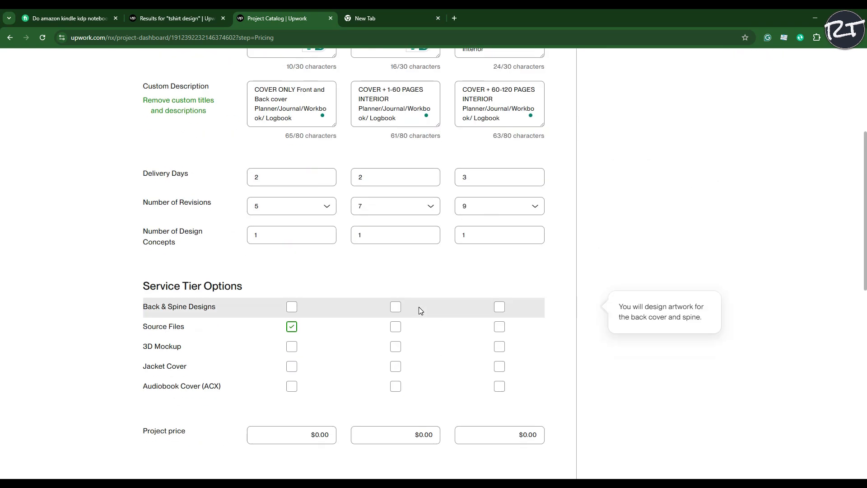
{"action": "left_click", "coordinate": [395, 327]}
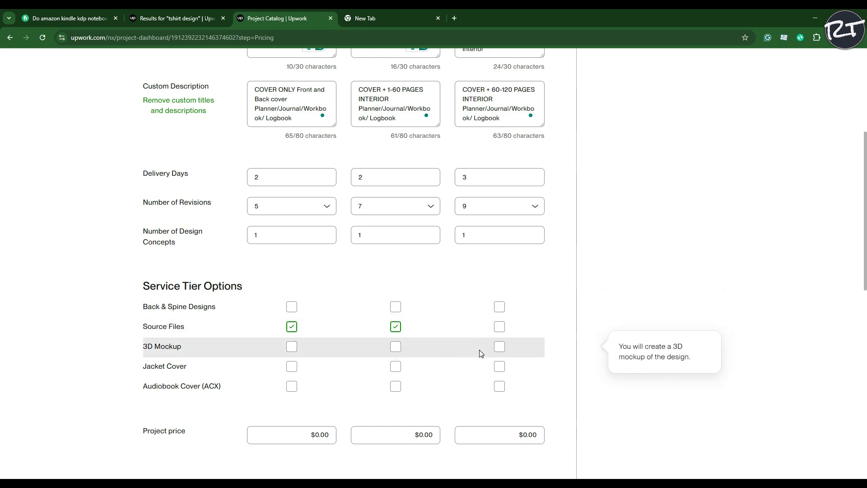
{"action": "left_click", "coordinate": [500, 328]}
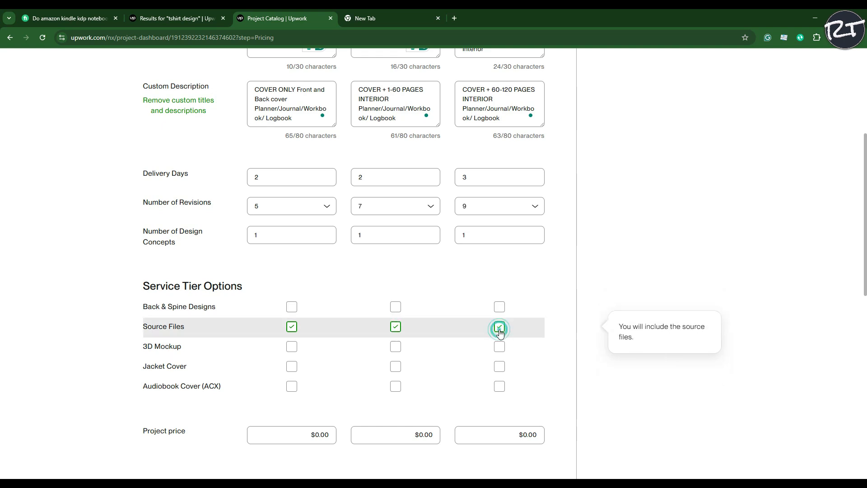
{"action": "left_click", "coordinate": [499, 347]}
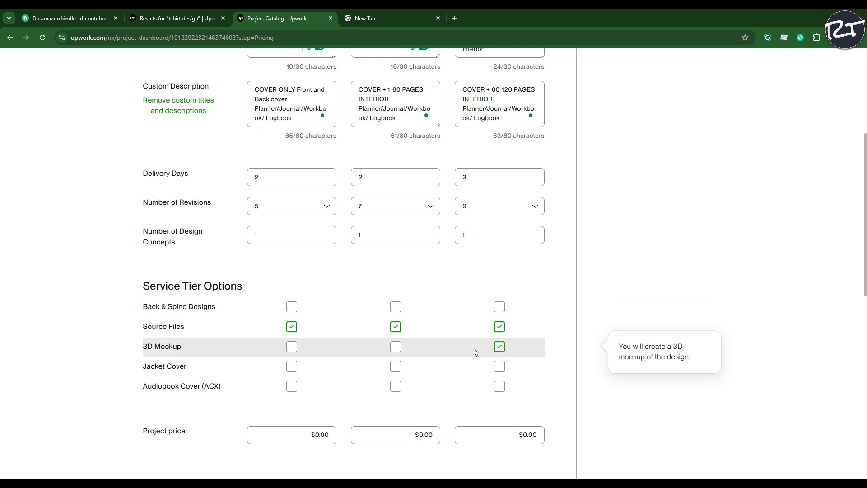
Step: Set the project prices to $100 for Advanced, $80 for Standard and $10 for Starter
{"action": "scroll", "coordinate": [403, 350], "scroll_direction": "down", "scroll_amount": 2}
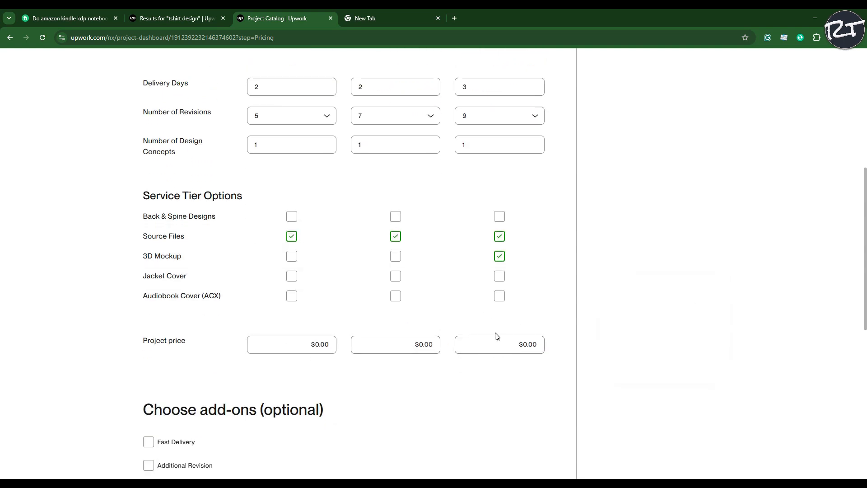
{"action": "left_click", "coordinate": [532, 344]}
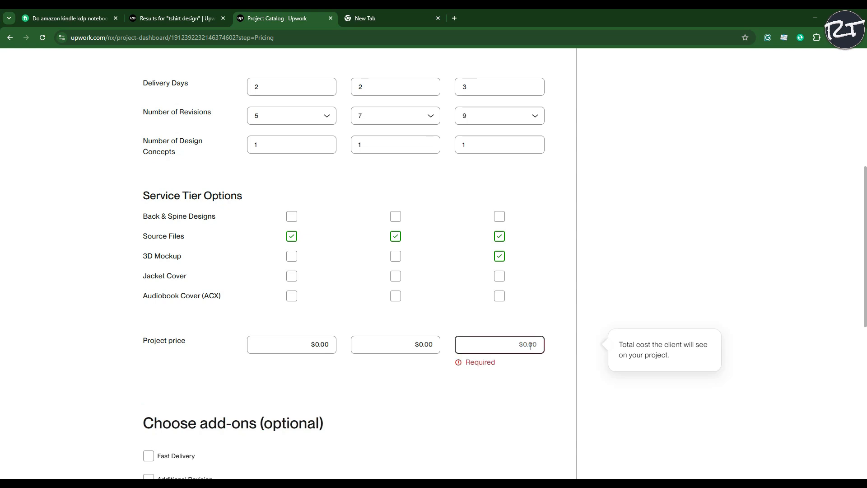
{"action": "type", "text": "100"}
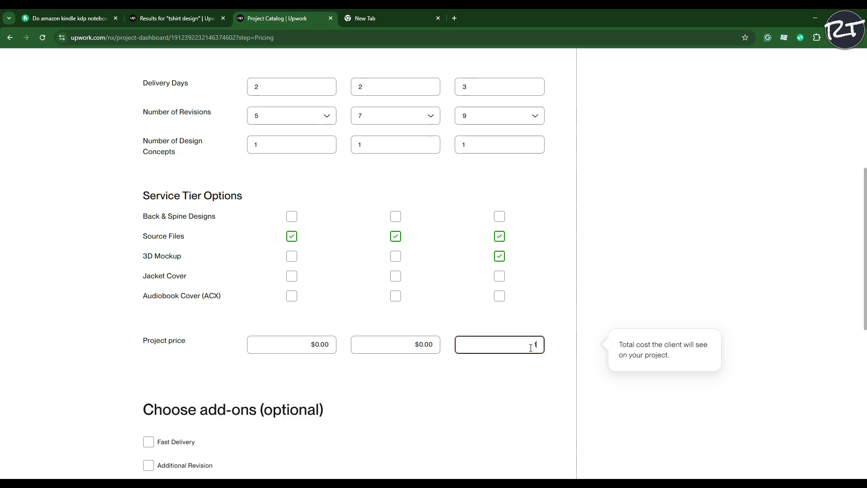
{"action": "left_click", "coordinate": [422, 343]}
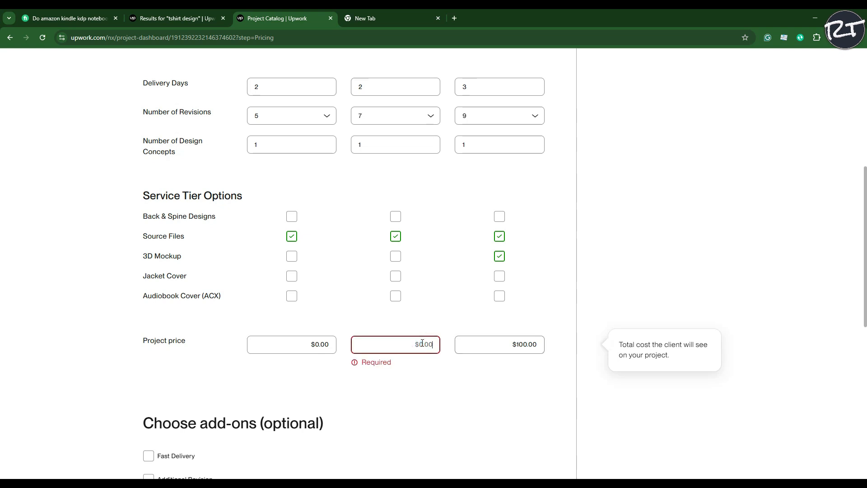
{"action": "type", "text": "80"}
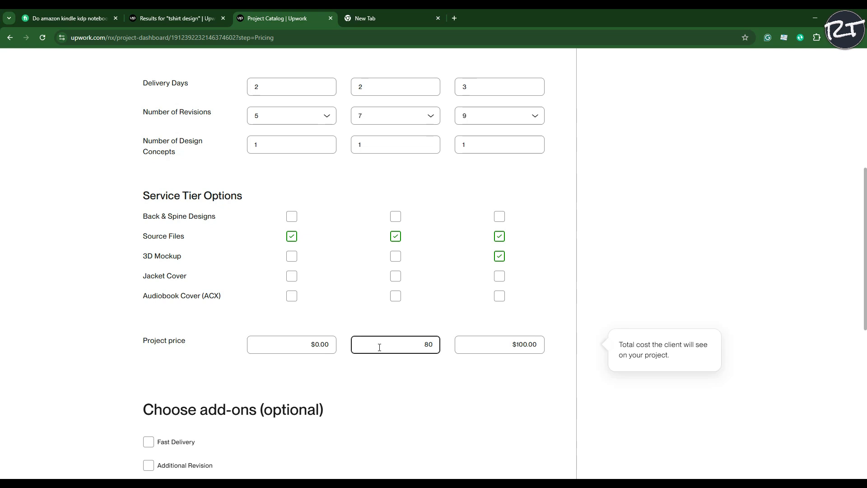
{"action": "left_click", "coordinate": [328, 348]}
{"action": "type", "text": "4"}
{"action": "type", "text": "0"}
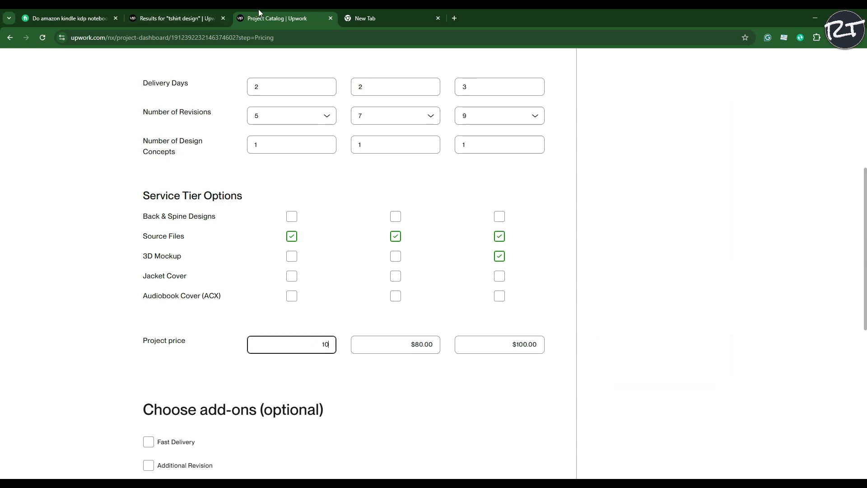
Step: Switch to the Fiverr gig, compare its Basic and Standard package prices, and return to the Upwork project's pricing page
{"action": "left_click", "coordinate": [68, 18]}
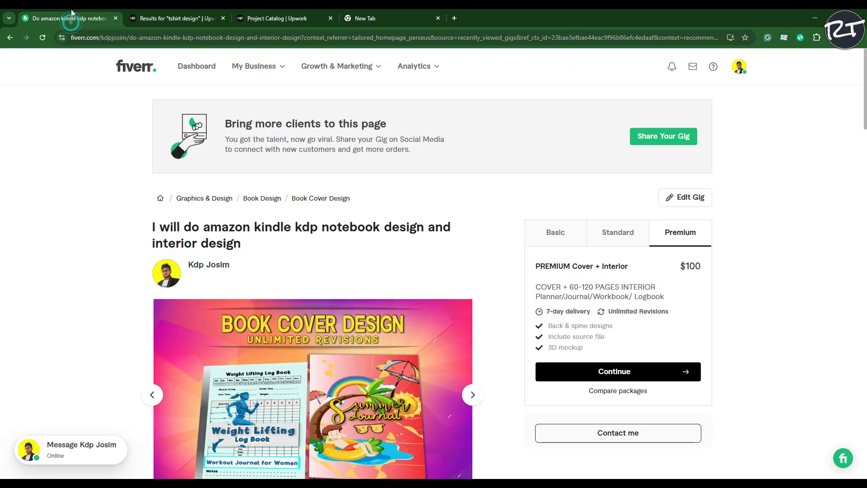
{"action": "left_click", "coordinate": [612, 230]}
{"action": "left_click", "coordinate": [559, 231]}
{"action": "left_click", "coordinate": [622, 231]}
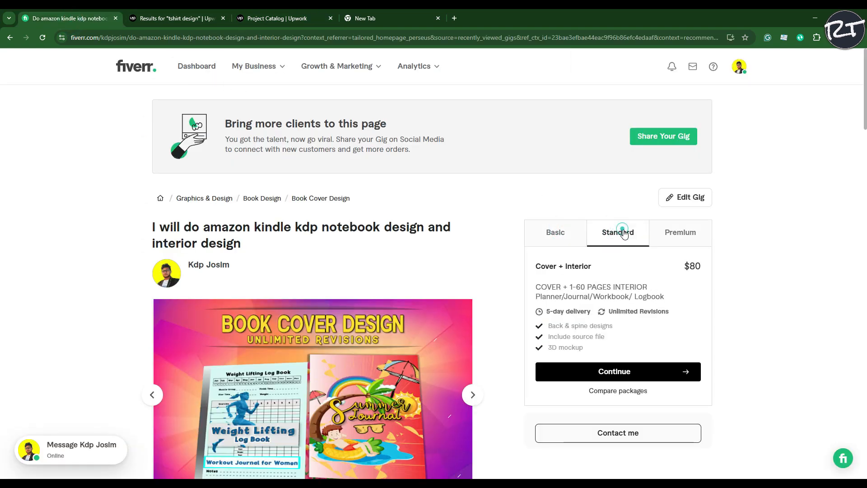
{"action": "left_click", "coordinate": [560, 231]}
{"action": "left_click", "coordinate": [204, 16]}
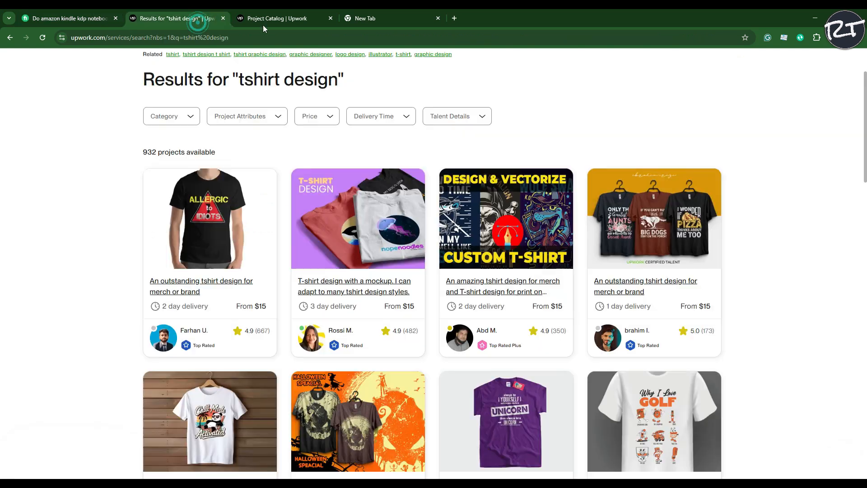
{"action": "left_click", "coordinate": [296, 19]}
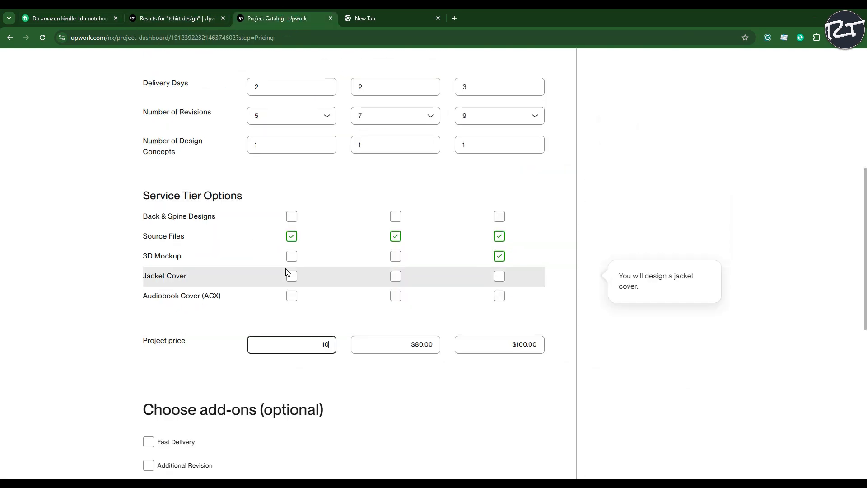
Step: Review the tier options and optional add-ons, then save the pricing without add-ons and continue to the Gallery stage
{"action": "left_click", "coordinate": [56, 294]}
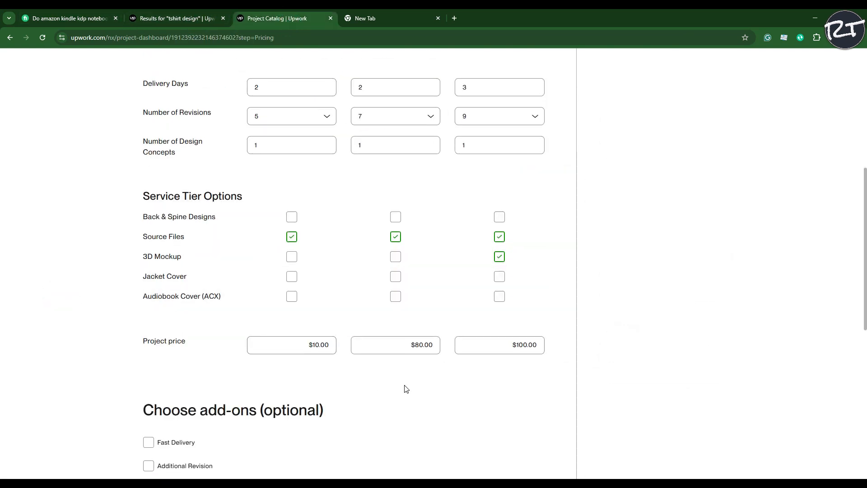
{"action": "scroll", "coordinate": [404, 387], "scroll_direction": "up", "scroll_amount": 2}
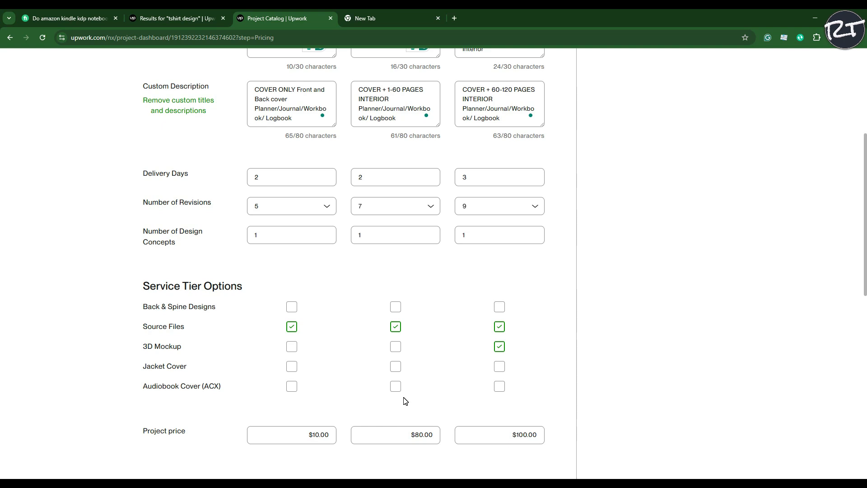
{"action": "scroll", "coordinate": [497, 374], "scroll_direction": "down", "scroll_amount": 4}
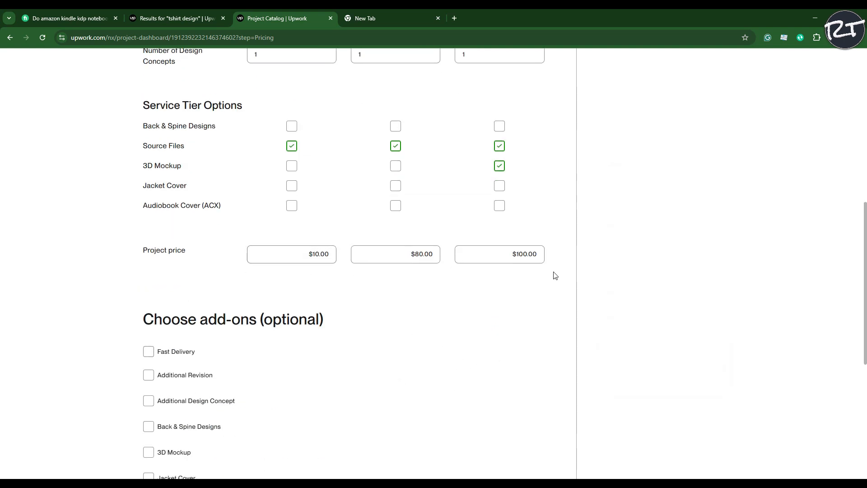
{"action": "scroll", "coordinate": [339, 311], "scroll_direction": "down", "scroll_amount": 2}
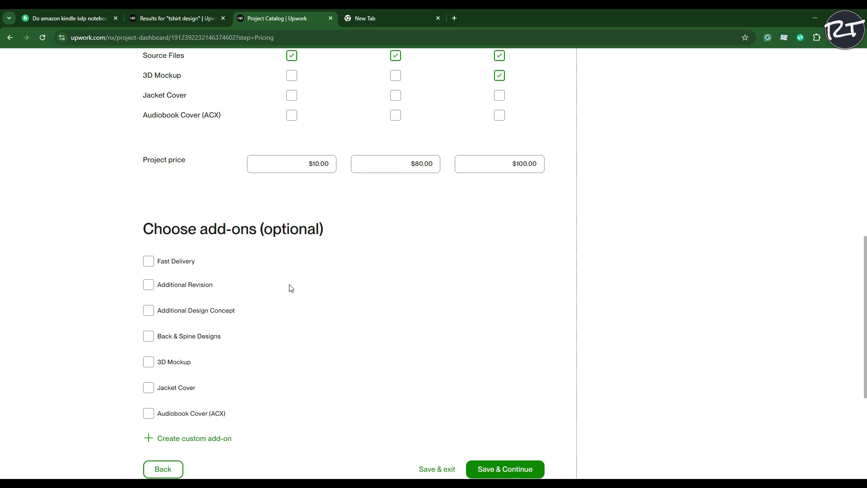
{"action": "scroll", "coordinate": [290, 287], "scroll_direction": "down", "scroll_amount": 3}
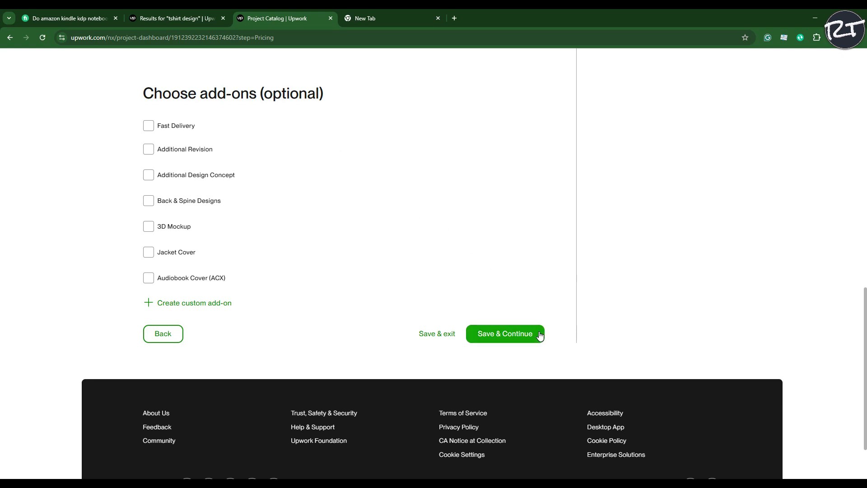
{"action": "left_click", "coordinate": [515, 337]}
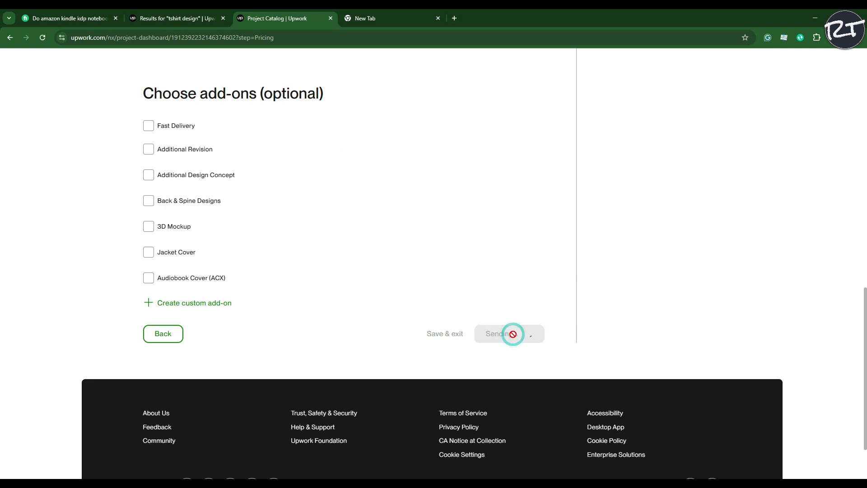
Step: Choose the "Professional Amazon KDP Kindle Book Cover Design" image from the Downloads folder as the project image
{"action": "scroll", "coordinate": [304, 335], "scroll_direction": "up", "scroll_amount": 10}
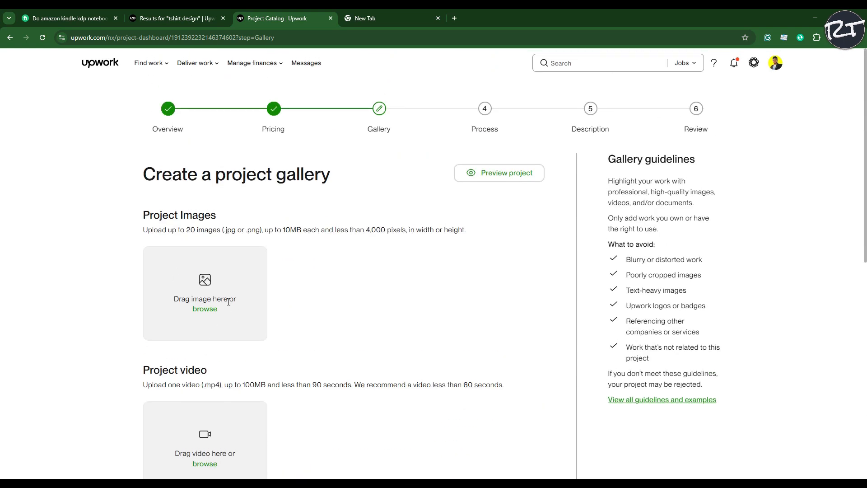
{"action": "scroll", "coordinate": [234, 252], "scroll_direction": "down", "scroll_amount": 2}
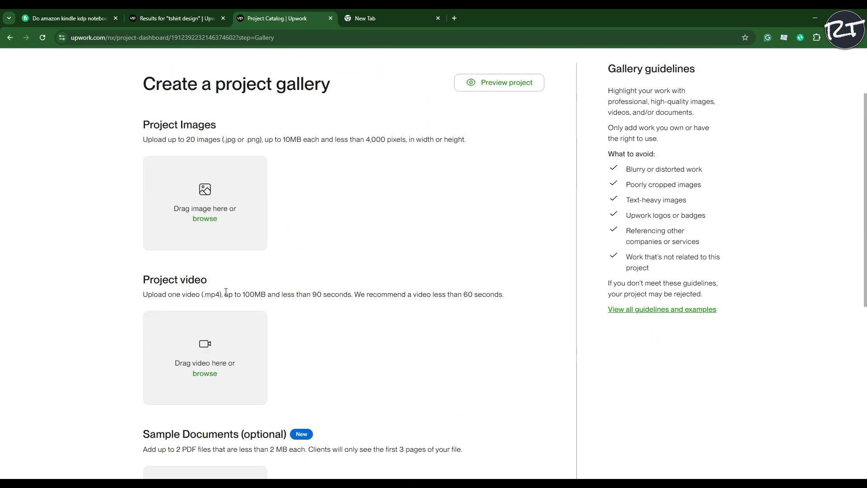
{"action": "scroll", "coordinate": [248, 294], "scroll_direction": "down", "scroll_amount": 3}
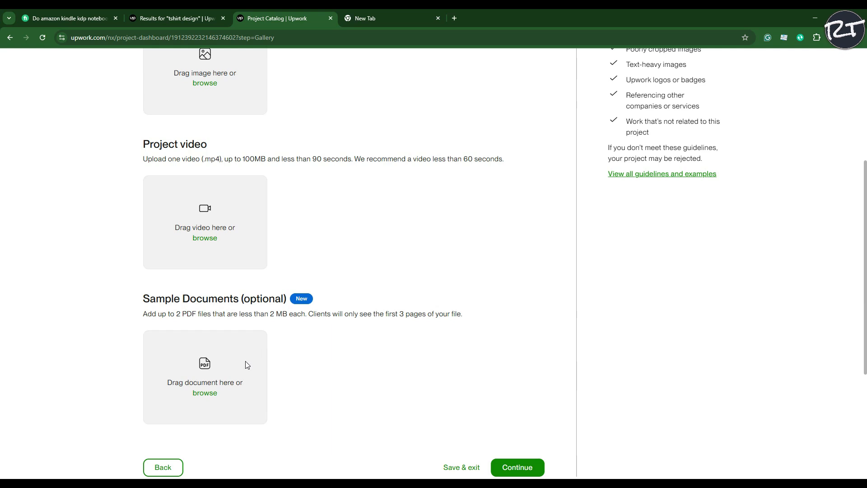
{"action": "scroll", "coordinate": [253, 364], "scroll_direction": "up", "scroll_amount": 5}
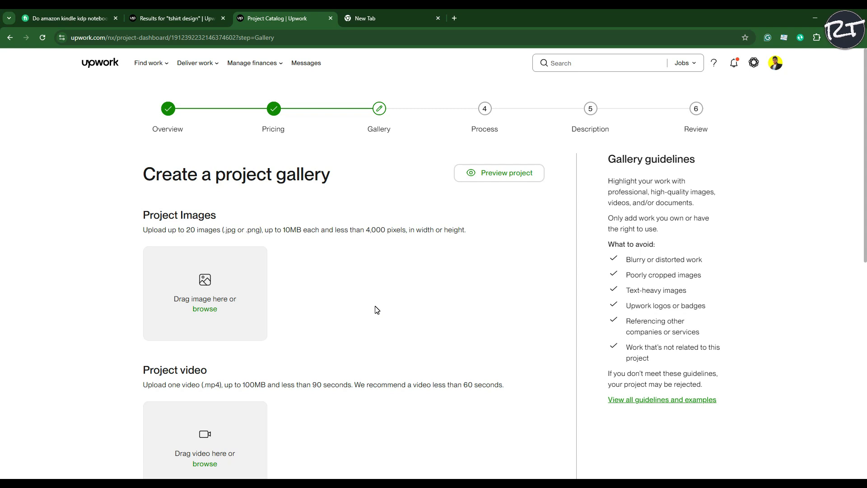
{"action": "left_click", "coordinate": [209, 311]}
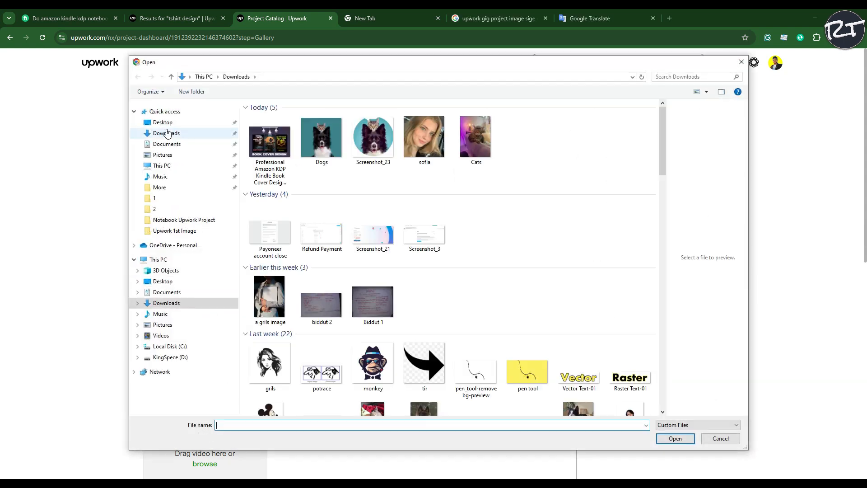
{"action": "left_click", "coordinate": [165, 133]}
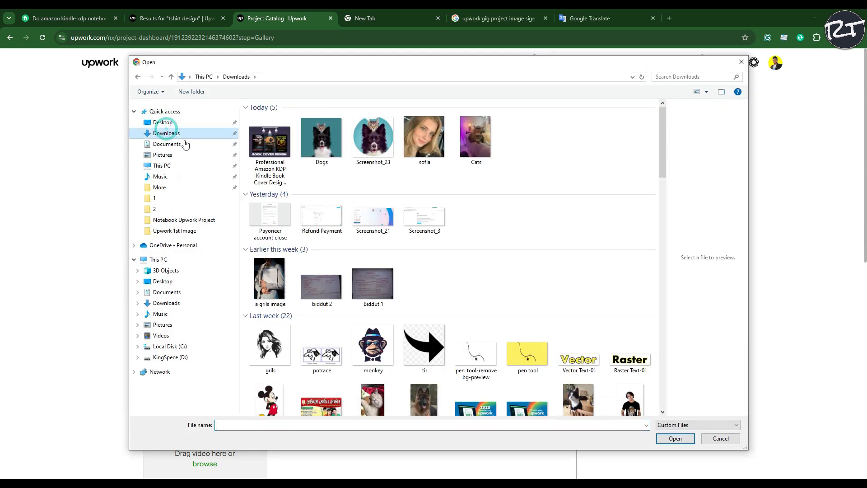
{"action": "left_click", "coordinate": [269, 145]}
{"action": "left_click", "coordinate": [675, 438]}
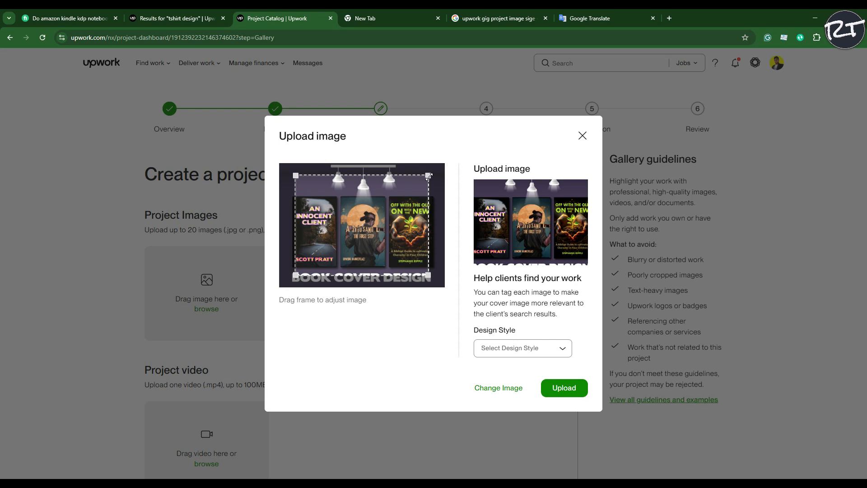
Step: Expand the crop frame to cover the whole three-book cover image, set its design style to Illustrative and upload it
{"action": "left_click_drag", "start_coordinate": [429, 176], "coordinate": [458, 169]}
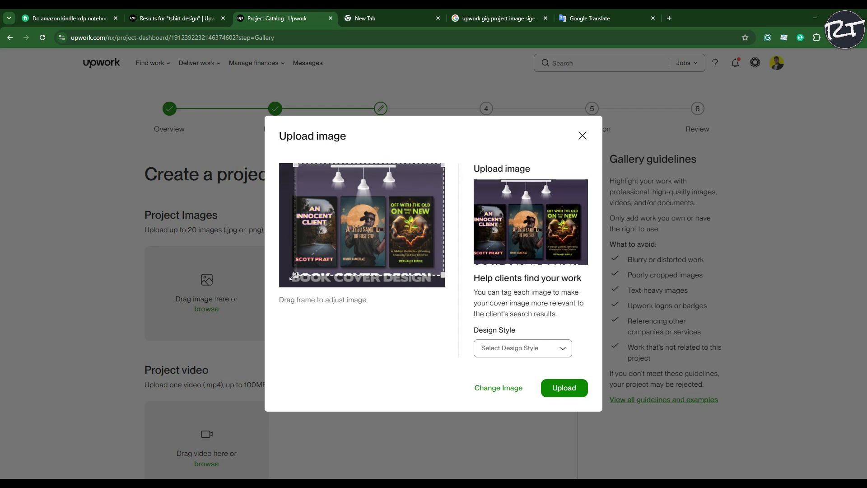
{"action": "left_click_drag", "start_coordinate": [293, 275], "coordinate": [261, 291]}
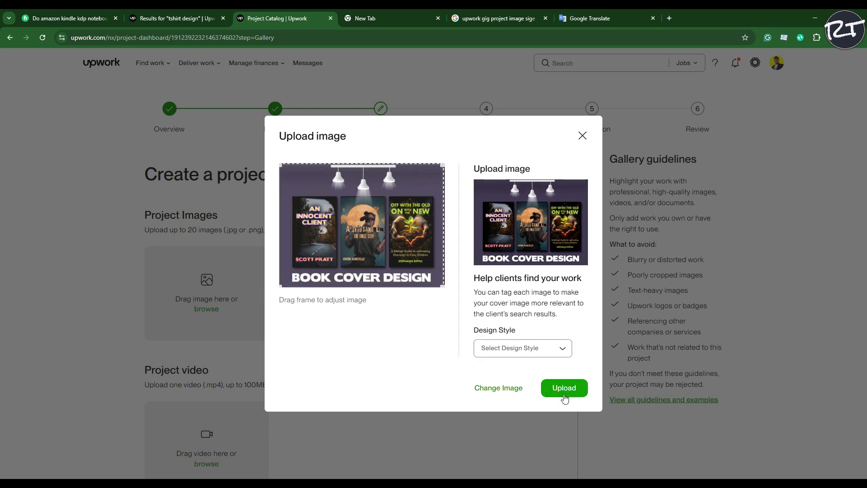
{"action": "left_click", "coordinate": [563, 350]}
{"action": "left_click", "coordinate": [522, 371]}
{"action": "left_click", "coordinate": [572, 394]}
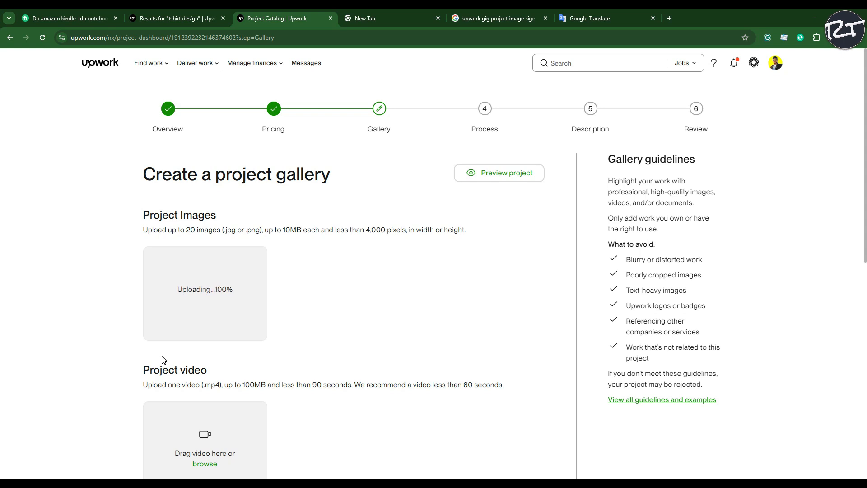
{"action": "scroll", "coordinate": [284, 307], "scroll_direction": "down", "scroll_amount": 2}
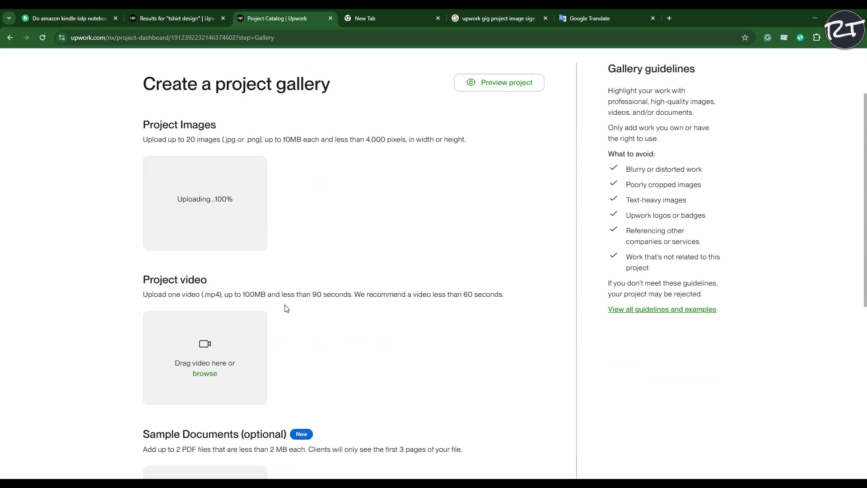
{"action": "scroll", "coordinate": [285, 308], "scroll_direction": "up", "scroll_amount": 1}
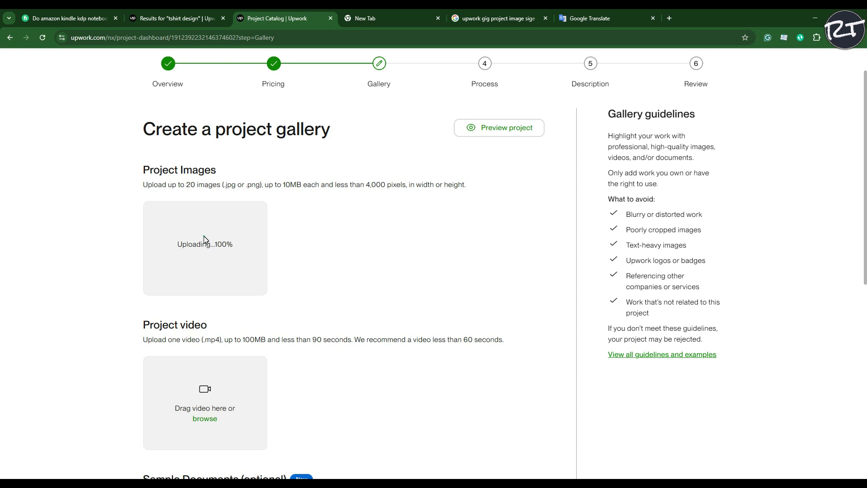
{"action": "scroll", "coordinate": [228, 218], "scroll_direction": "down", "scroll_amount": 1}
{"action": "scroll", "coordinate": [246, 271], "scroll_direction": "up", "scroll_amount": 1}
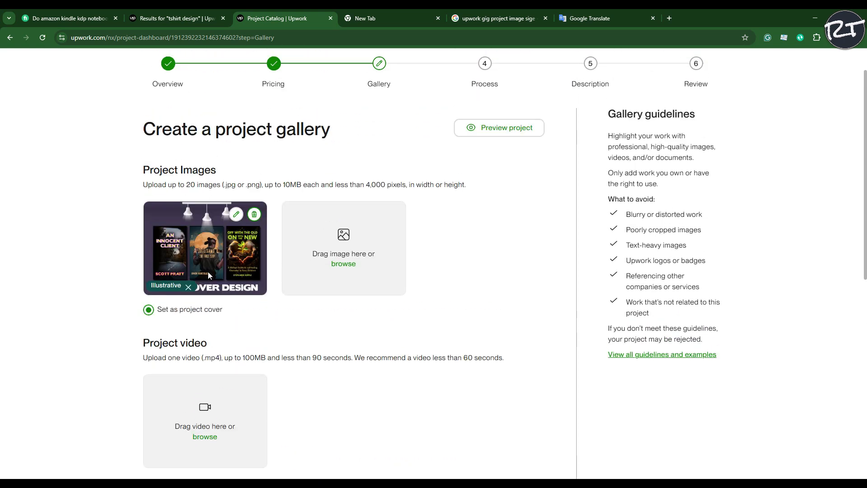
Step: Add the crypto book cover image from folder 1 with a widened crop frame and the Illustrative design style, and upload it
{"action": "left_click", "coordinate": [354, 267]}
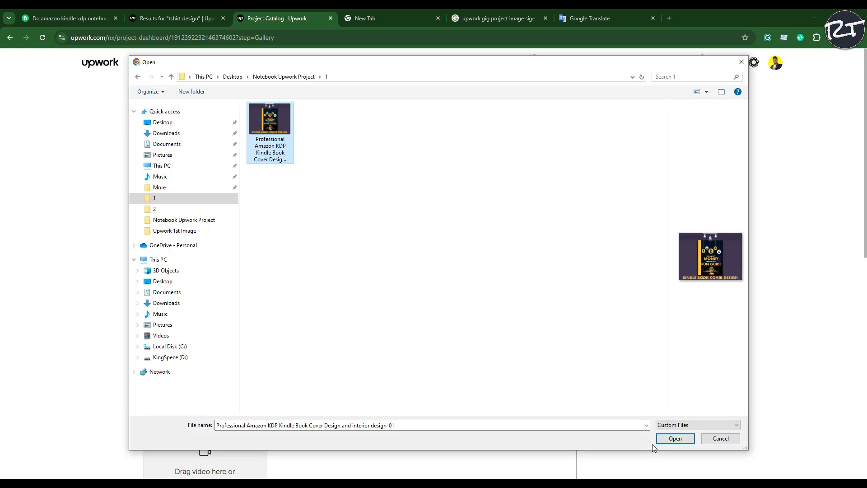
{"action": "left_click", "coordinate": [666, 440]}
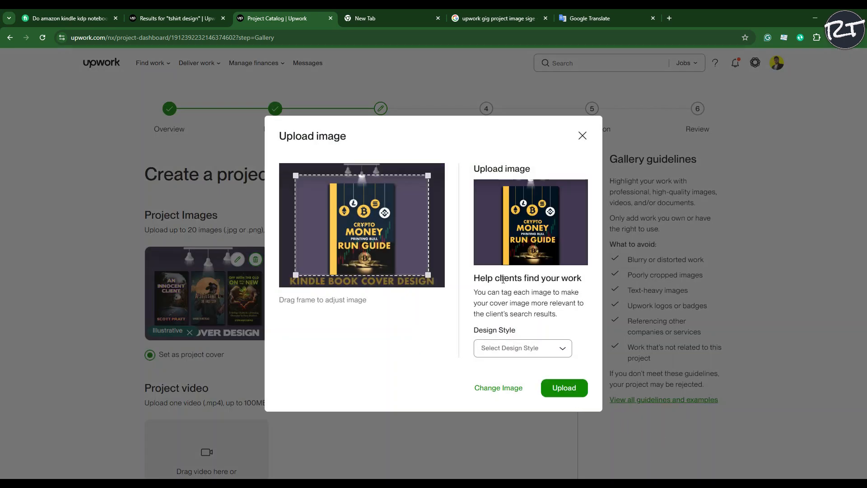
{"action": "left_click", "coordinate": [564, 352]}
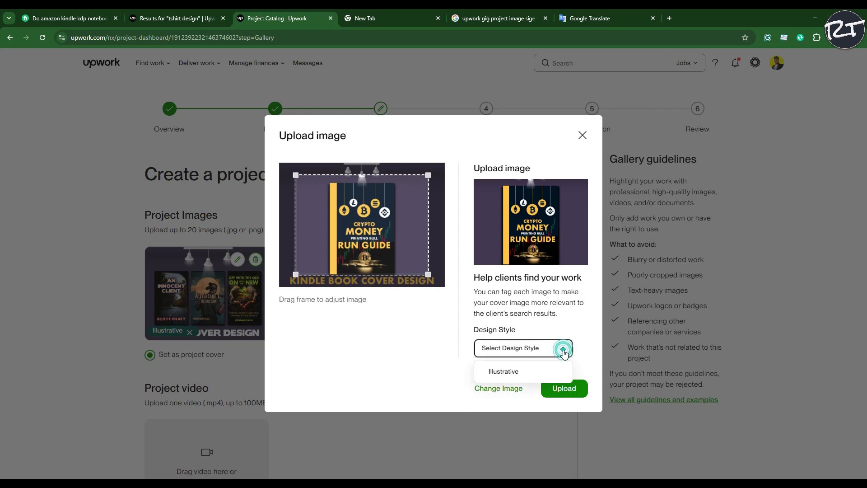
{"action": "left_click_drag", "start_coordinate": [296, 275], "coordinate": [280, 285]}
{"action": "left_click_drag", "start_coordinate": [424, 177], "coordinate": [444, 163]}
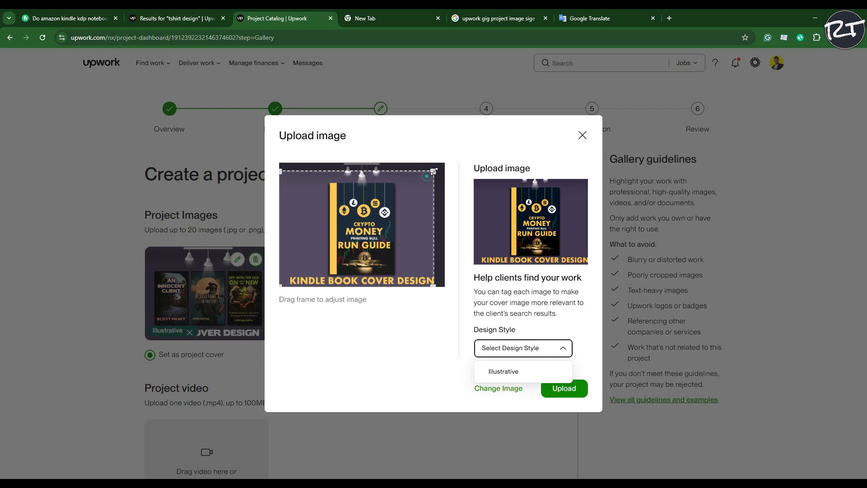
{"action": "left_click", "coordinate": [529, 372]}
{"action": "left_click", "coordinate": [576, 388]}
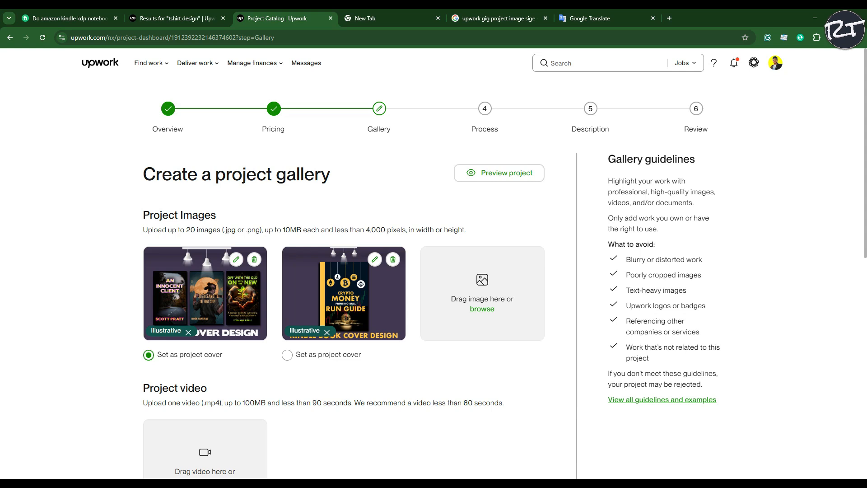
Step: Choose the "Professional Amazon KDP Kindle Book Cover Design and interior design-01" image from folder 3 as the third project image
{"action": "left_click", "coordinate": [479, 311]}
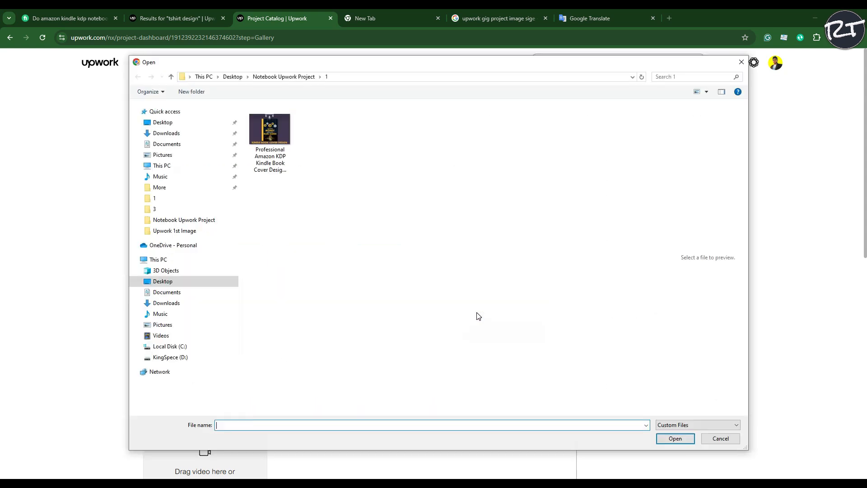
{"action": "left_click", "coordinate": [168, 208]}
{"action": "left_click", "coordinate": [266, 129]}
{"action": "right_click", "coordinate": [392, 183]}
{"action": "left_click", "coordinate": [420, 219]}
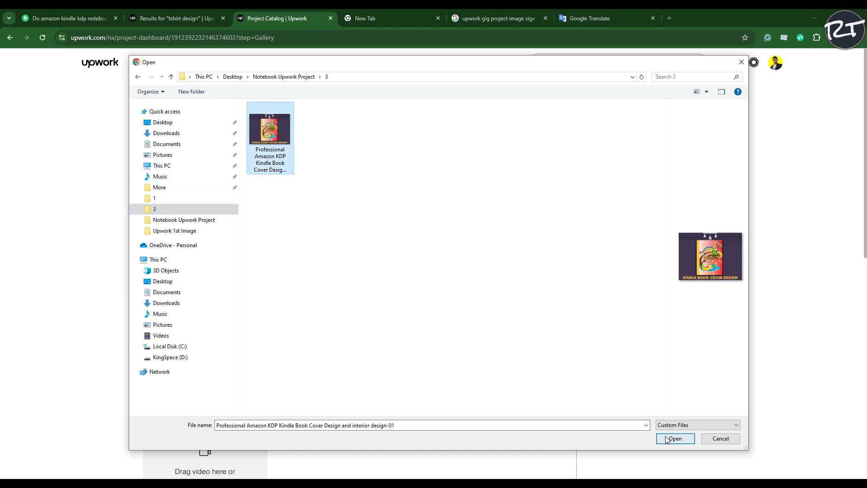
{"action": "left_click", "coordinate": [673, 438]}
Step: Set the Summer Journal image's design style to Illustrative, enlarge its crop frame to include the full title, and upload it
{"action": "left_click", "coordinate": [554, 349]}
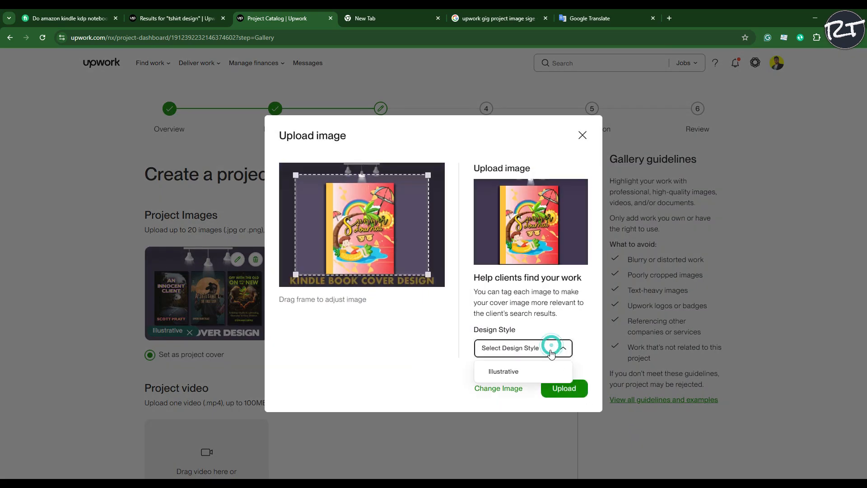
{"action": "left_click", "coordinate": [506, 367]}
{"action": "left_click_drag", "start_coordinate": [295, 274], "coordinate": [291, 277]}
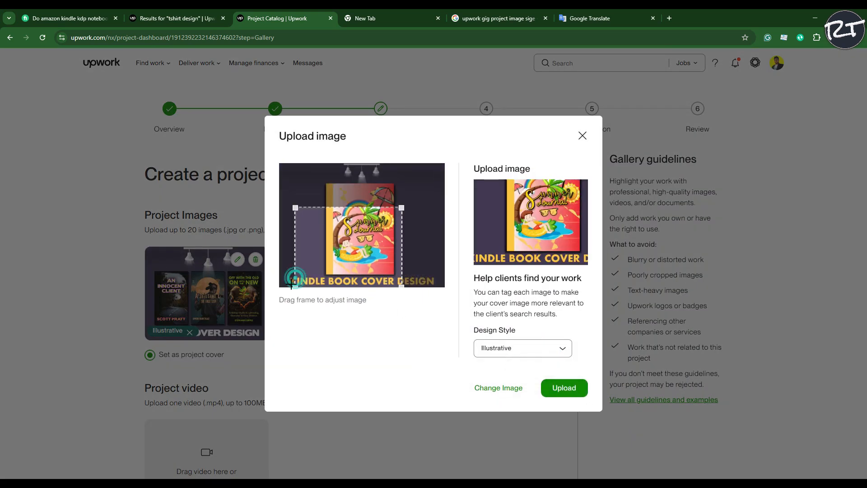
{"action": "left_click_drag", "start_coordinate": [295, 209], "coordinate": [271, 185]}
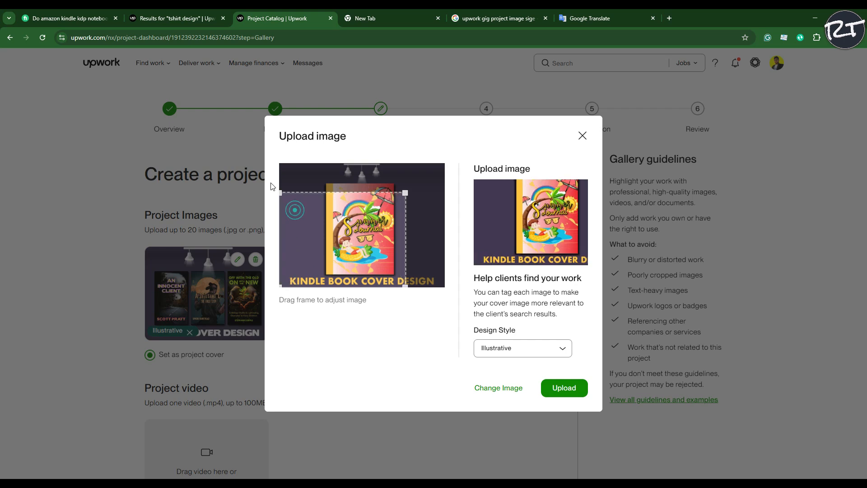
{"action": "left_click_drag", "start_coordinate": [404, 193], "coordinate": [441, 162]}
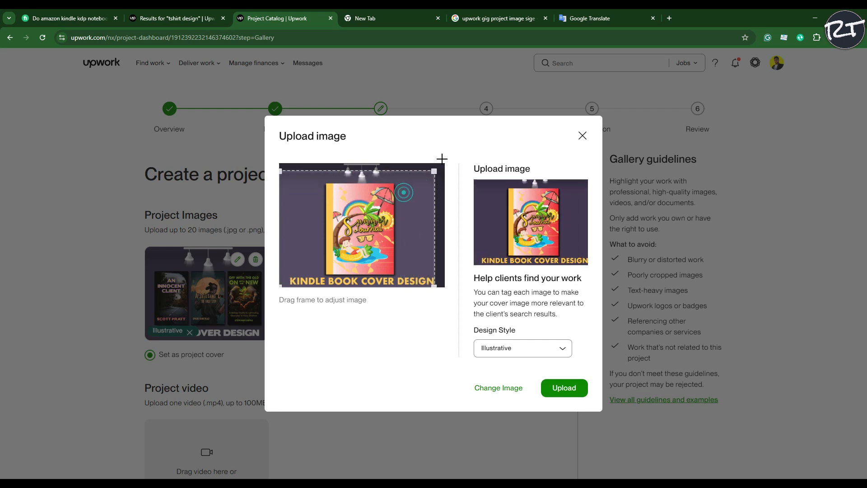
{"action": "left_click", "coordinate": [567, 390]}
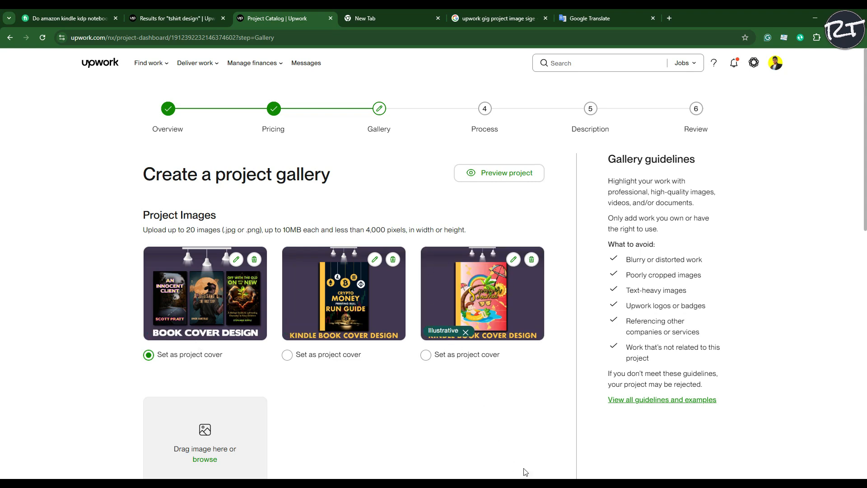
Step: Open the cover design image from folder 4 of Notebook Upwork Project in Illustrator
{"action": "key", "text": "alt+Tab"}
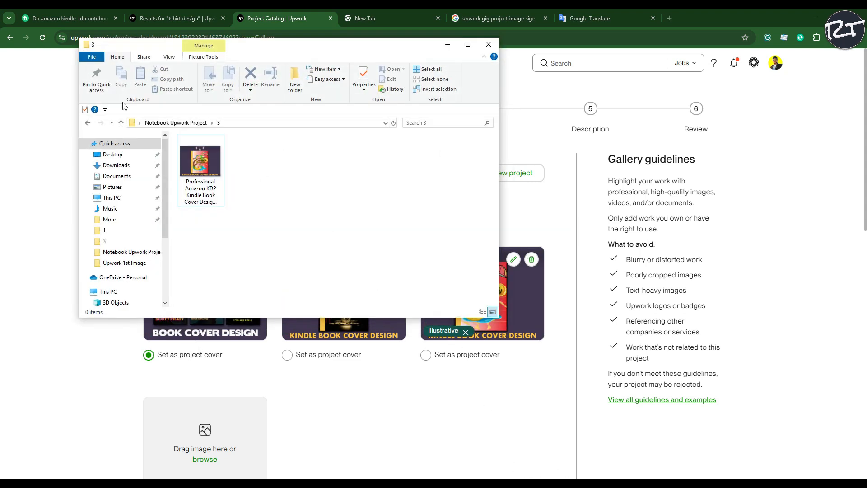
{"action": "left_click", "coordinate": [121, 123]}
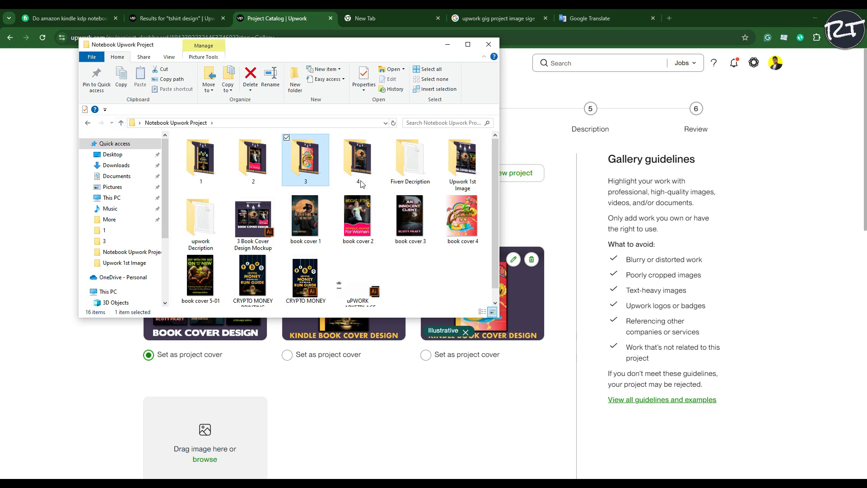
{"action": "double_click", "coordinate": [359, 163]}
{"action": "left_click_drag", "start_coordinate": [203, 167], "coordinate": [365, 39]}
{"action": "left_click", "coordinate": [226, 45]}
{"action": "left_click", "coordinate": [397, 45]}
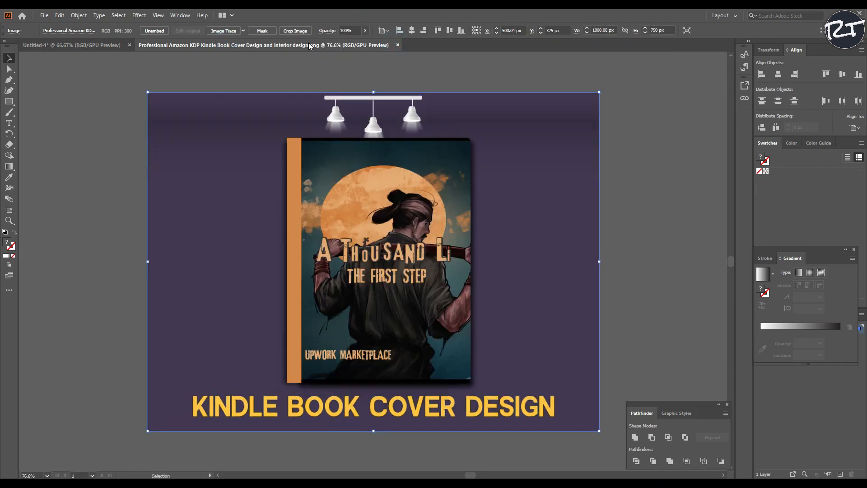
Step: Delete the Summer Journal image from the Untitled-1 document and bring in the A Thousand Li cover image instead
{"action": "left_click", "coordinate": [111, 45]}
{"action": "left_click", "coordinate": [281, 212]}
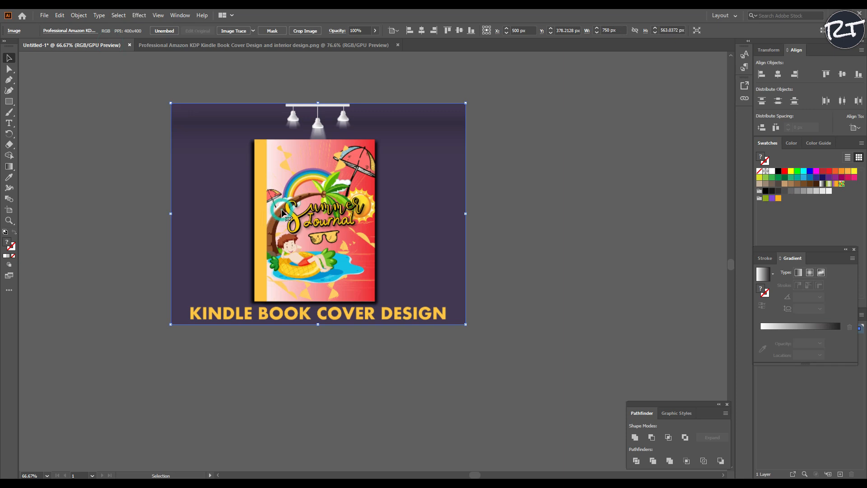
{"action": "key", "text": "Delete"}
{"action": "left_click", "coordinate": [294, 46]}
{"action": "mouse_move", "coordinate": [306, 193]}
{"action": "left_mouse_down"}
{"action": "mouse_move", "coordinate": [76, 50]}
{"action": "mouse_move", "coordinate": [304, 199]}
{"action": "left_mouse_up"}
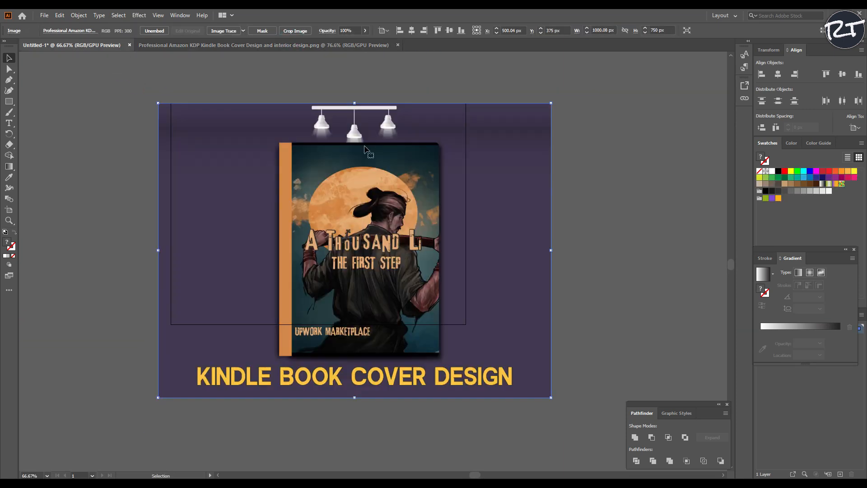
Step: Align the cover image to the artboard's top-left corner and scale it to about 750 x 563 px
{"action": "left_click", "coordinate": [395, 31]}
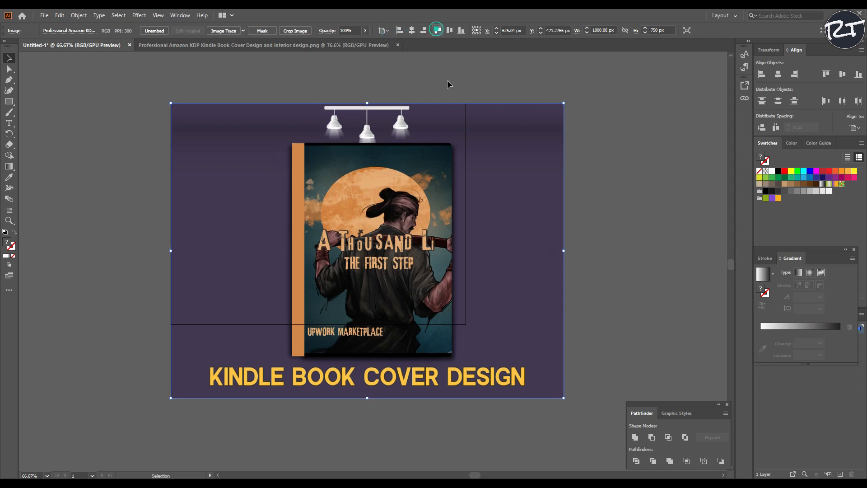
{"action": "left_click_drag", "start_coordinate": [561, 399], "coordinate": [464, 349]}
{"action": "scroll", "coordinate": [460, 316], "scroll_direction": "up", "scroll_amount": 5}
{"action": "scroll", "coordinate": [460, 316], "scroll_direction": "up", "scroll_amount": 2}
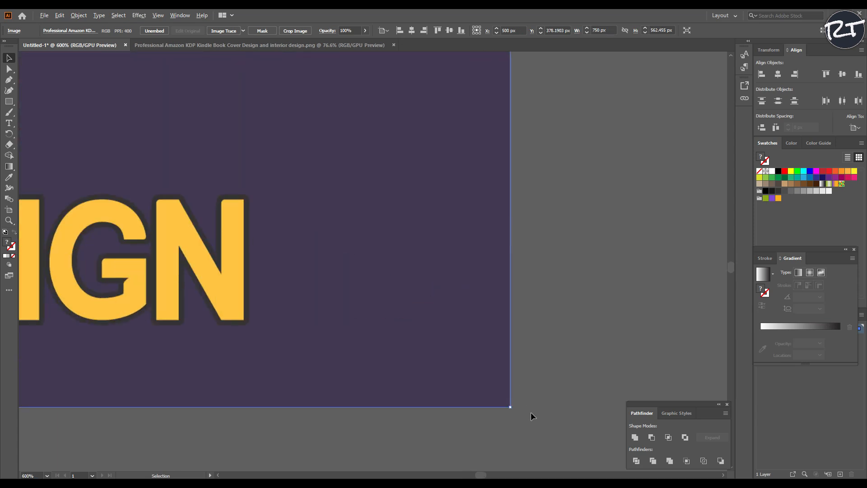
{"action": "scroll", "coordinate": [531, 416], "scroll_direction": "up", "scroll_amount": 10}
{"action": "left_click_drag", "start_coordinate": [447, 351], "coordinate": [447, 360]}
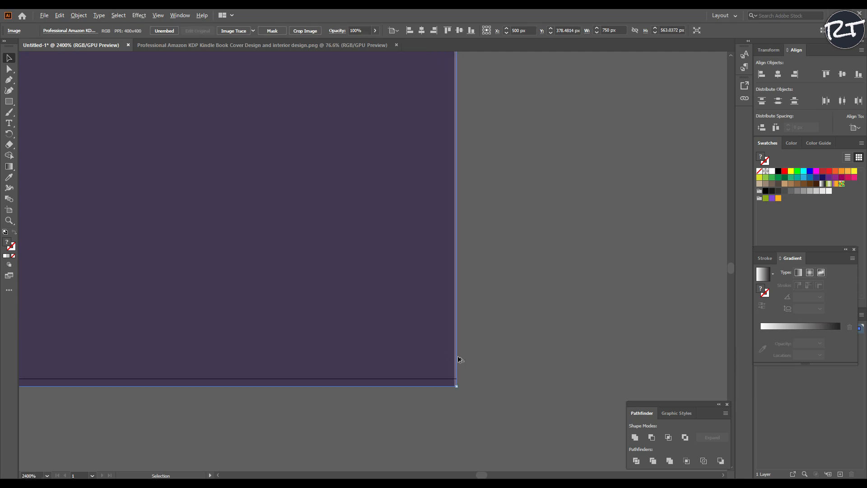
Step: Center the A Thousand Li cover image vertically on the artboard
{"action": "left_click", "coordinate": [543, 325]}
{"action": "key", "text": "ctrl+1"}
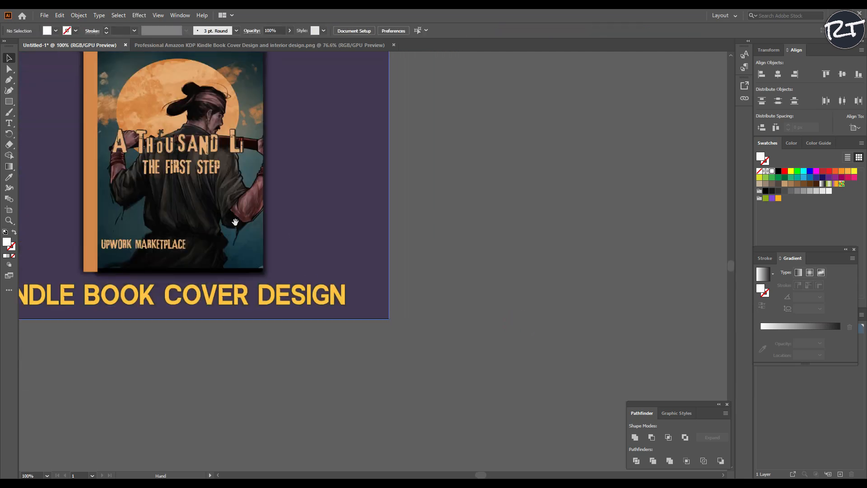
{"action": "left_click_drag", "start_coordinate": [264, 228], "coordinate": [377, 345]}
{"action": "left_click", "coordinate": [338, 259]}
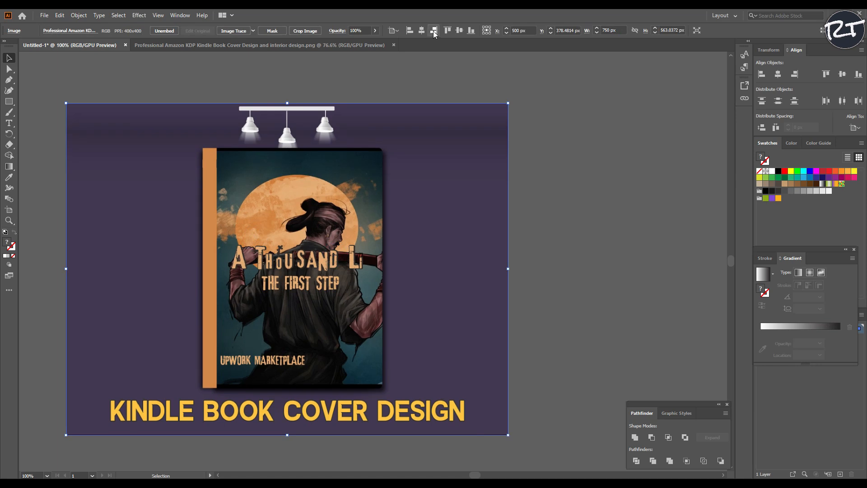
{"action": "left_click", "coordinate": [454, 31]}
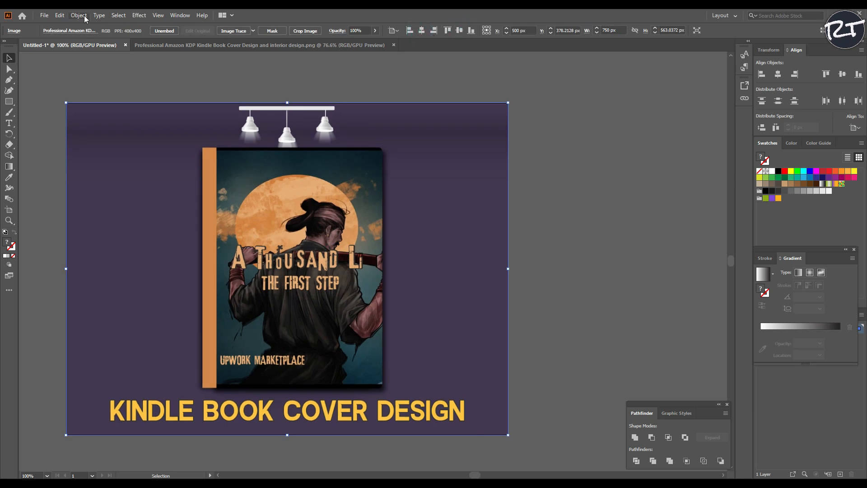
Step: Start exporting the A Thousand Li artwork as a PNG, with folder 4 of Notebook Upwork Project as the destination
{"action": "left_click", "coordinate": [46, 16]}
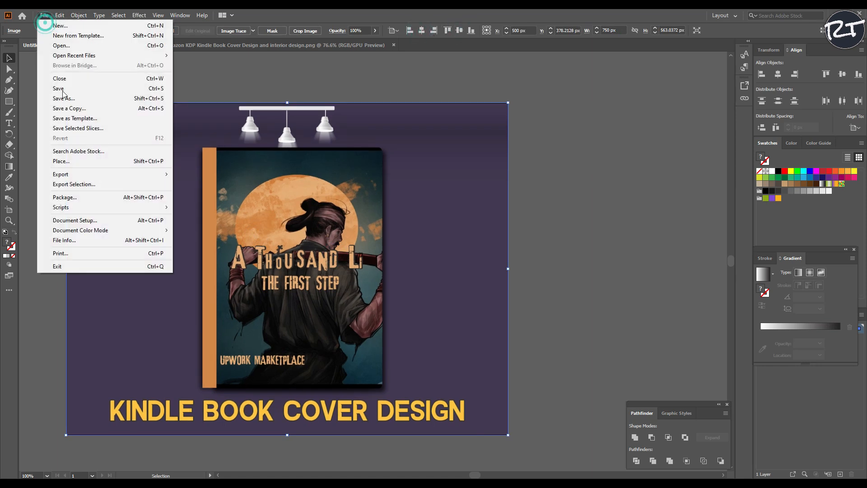
{"action": "mouse_move", "coordinate": [56, 174]}
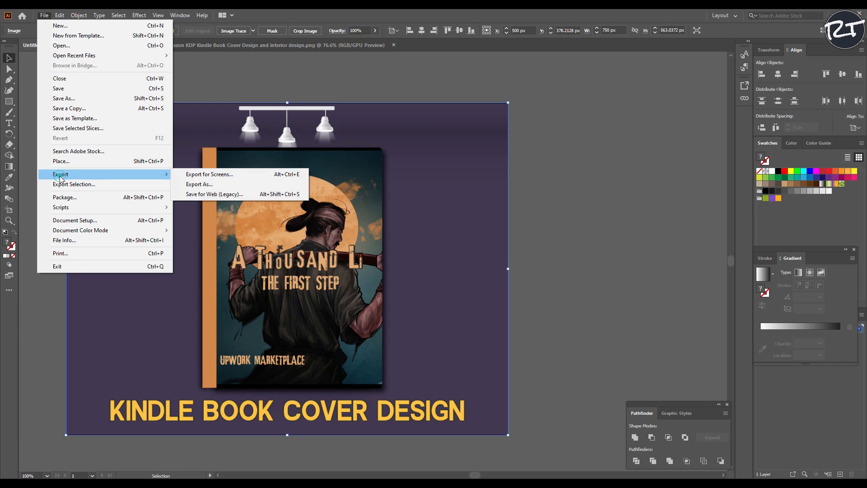
{"action": "left_click", "coordinate": [198, 185]}
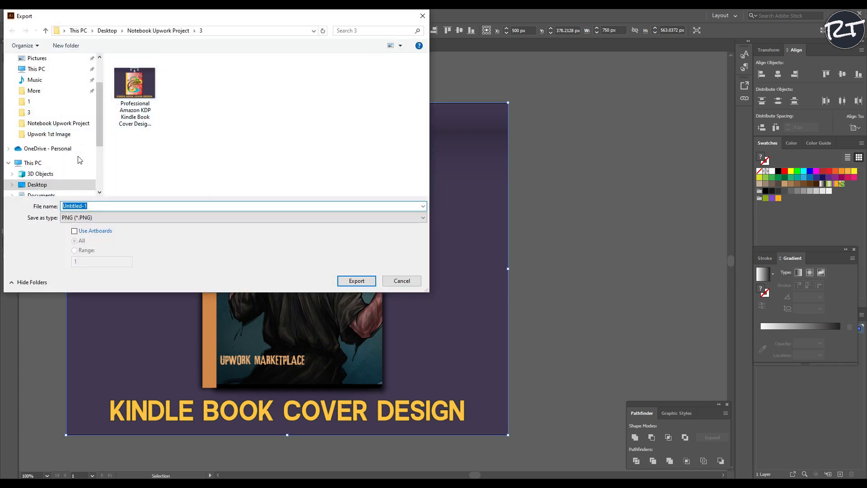
{"action": "scroll", "coordinate": [72, 165], "scroll_direction": "up", "scroll_amount": 2}
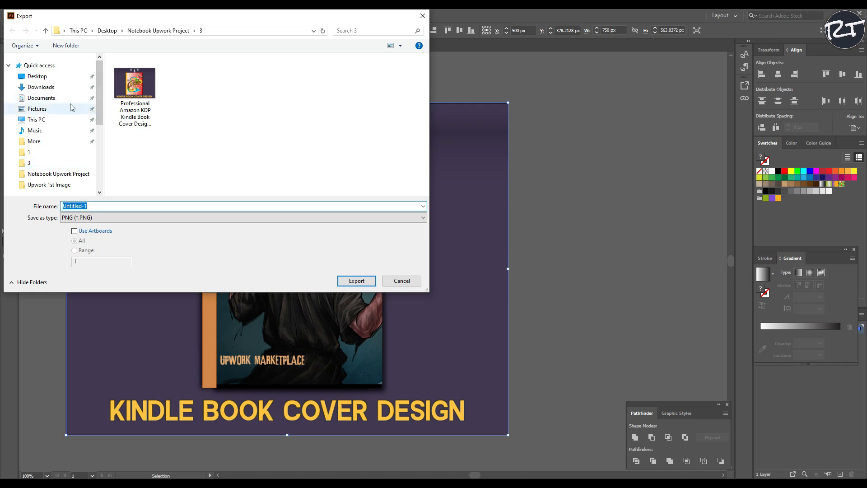
{"action": "scroll", "coordinate": [61, 144], "scroll_direction": "down", "scroll_amount": 1}
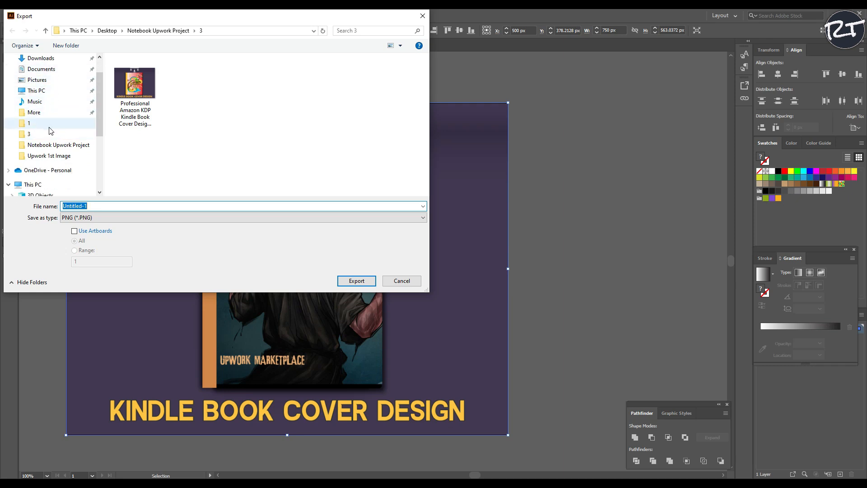
{"action": "left_click", "coordinate": [44, 134]}
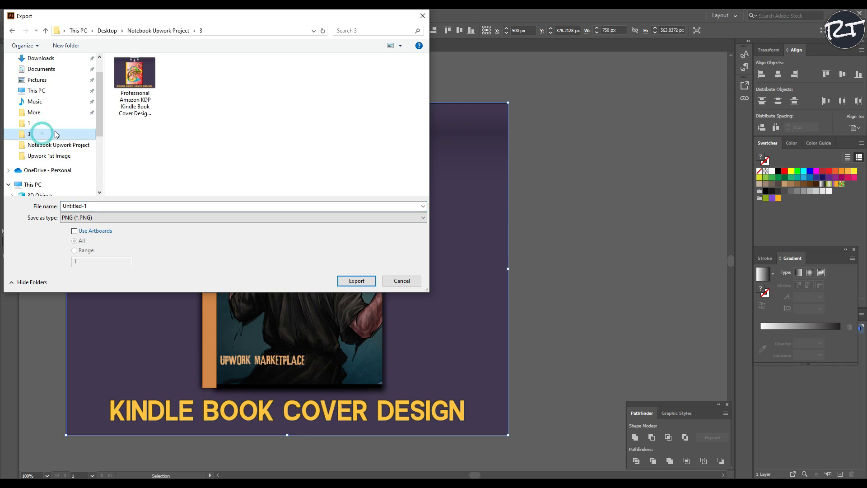
{"action": "left_click", "coordinate": [46, 31]}
{"action": "left_click", "coordinate": [294, 90]}
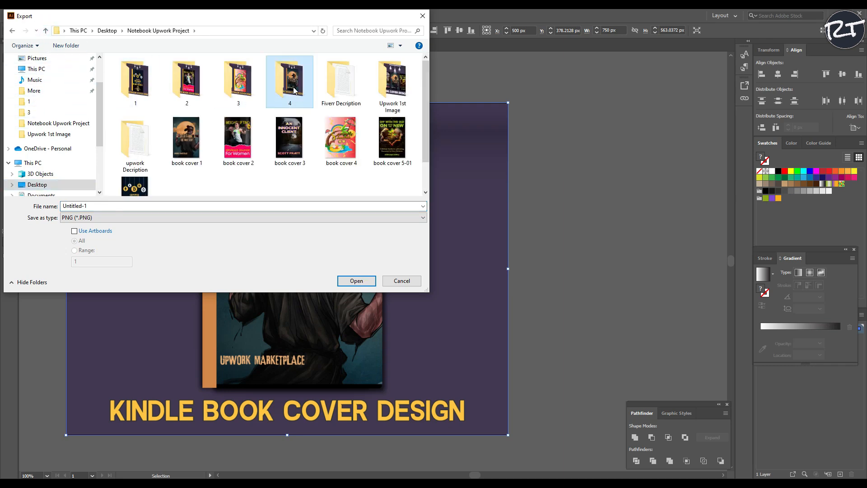
{"action": "double_click", "coordinate": [293, 91]}
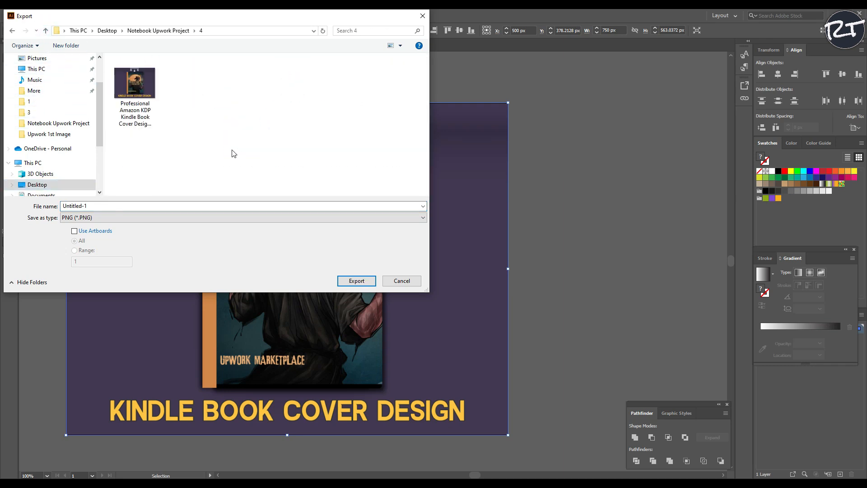
Step: Export using artboards as "Professional Amazon KDP Kindle Book Cover Design and interior design", at Medium (150 ppi) resolution with a White background
{"action": "left_click", "coordinate": [74, 231]}
{"action": "left_click", "coordinate": [133, 204]}
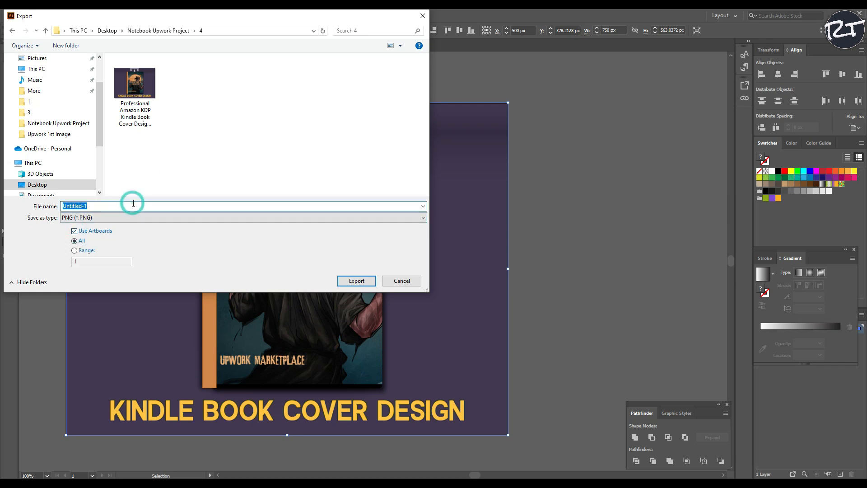
{"action": "key", "text": "BackSpace"}
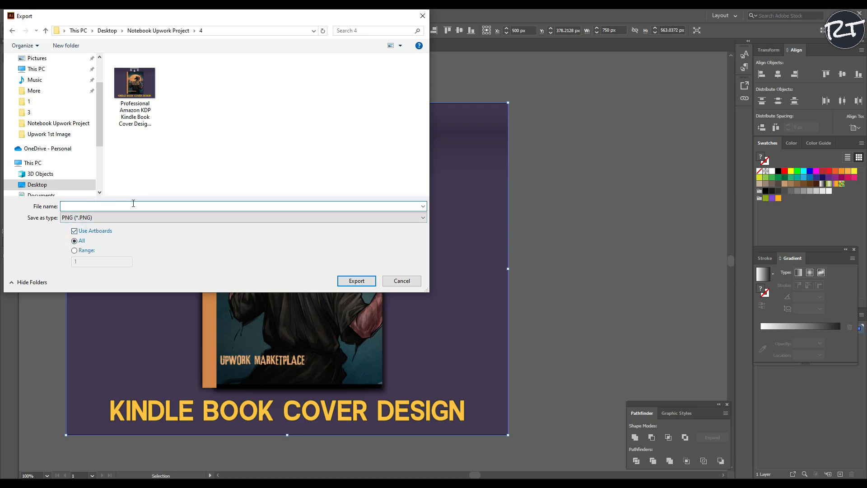
{"action": "type", "text": "Professional Amazon KDP Kindle Book Cover Design and interior design"}
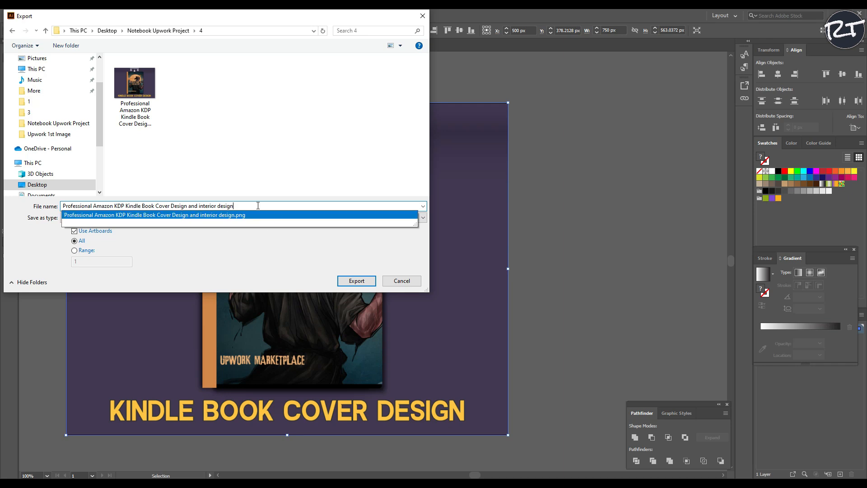
{"action": "left_click", "coordinate": [143, 90]}
{"action": "left_click", "coordinate": [352, 280]}
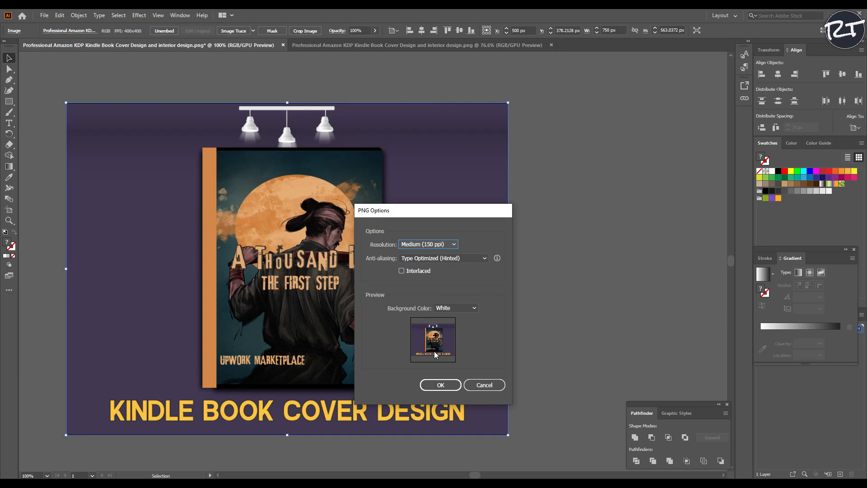
{"action": "left_click", "coordinate": [440, 385]}
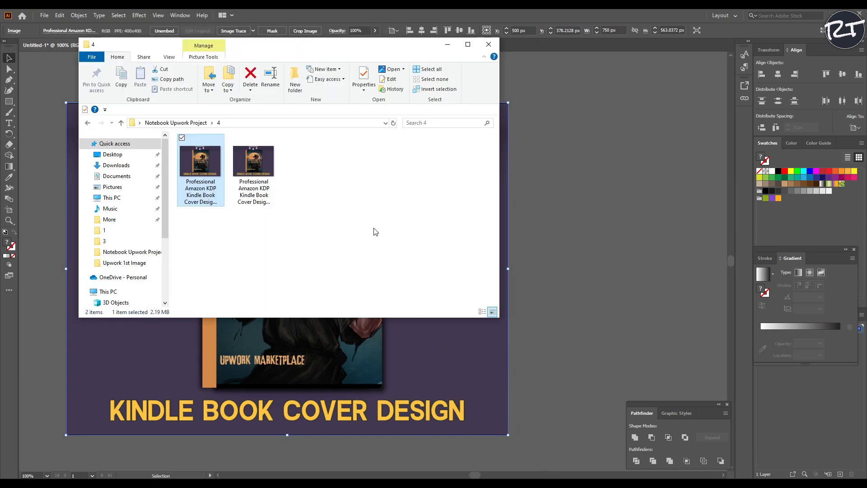
Step: Refresh folder 4 and compare the properties of the exported "-01" PNG with those of the original image
{"action": "right_click", "coordinate": [367, 189]}
{"action": "left_click", "coordinate": [387, 225]}
{"action": "right_click", "coordinate": [328, 180]}
{"action": "left_click", "coordinate": [348, 212]}
{"action": "left_click", "coordinate": [262, 164]}
{"action": "right_click", "coordinate": [262, 164]}
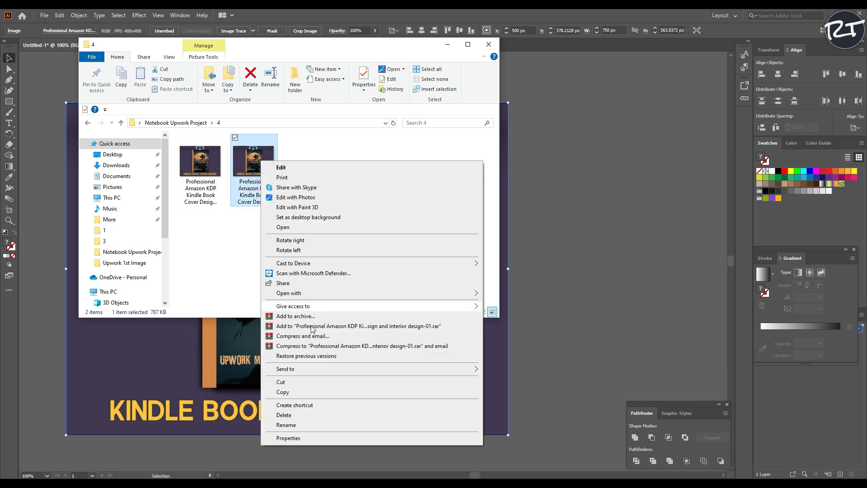
{"action": "left_click", "coordinate": [294, 438]}
{"action": "left_click", "coordinate": [369, 382]}
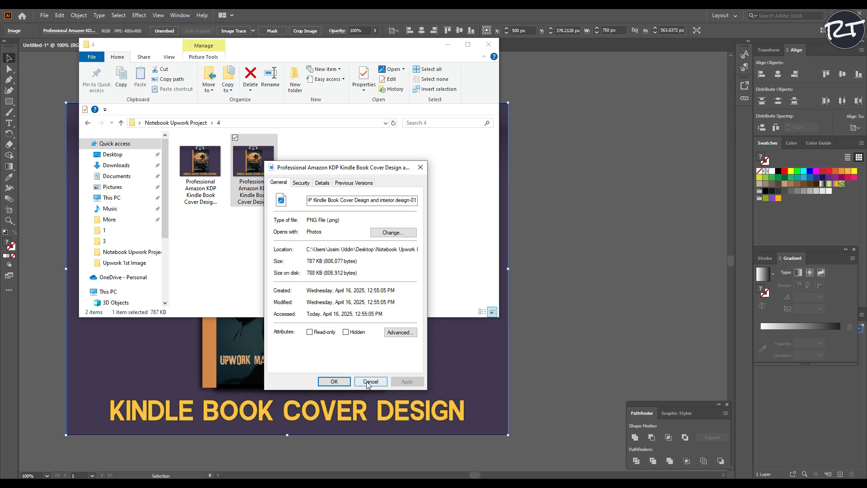
{"action": "left_click", "coordinate": [203, 172]}
{"action": "right_click", "coordinate": [203, 172]}
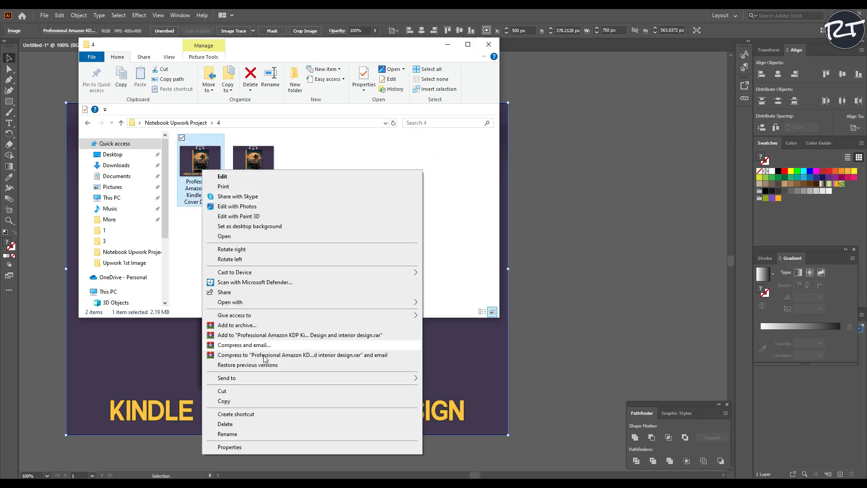
{"action": "left_click", "coordinate": [242, 447]}
{"action": "left_click", "coordinate": [326, 391]}
{"action": "right_click", "coordinate": [361, 186]}
{"action": "left_click", "coordinate": [381, 223]}
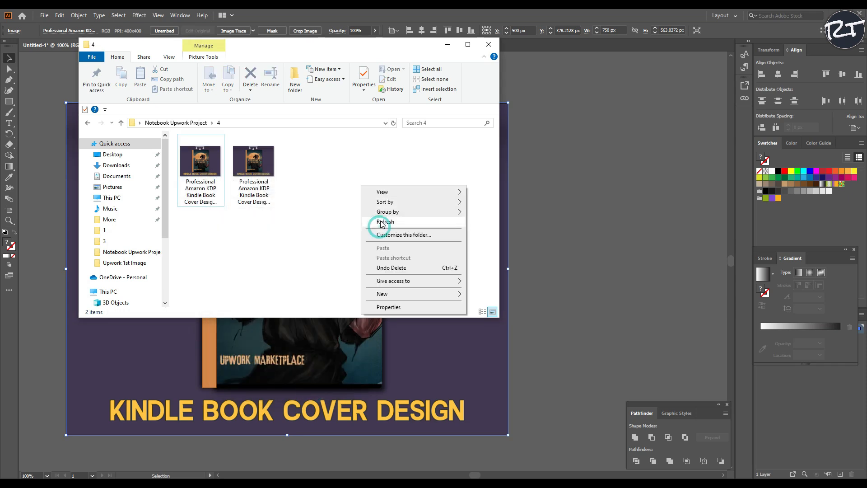
{"action": "right_click", "coordinate": [381, 223]}
{"action": "left_click", "coordinate": [399, 258]}
{"action": "left_click", "coordinate": [307, 221]}
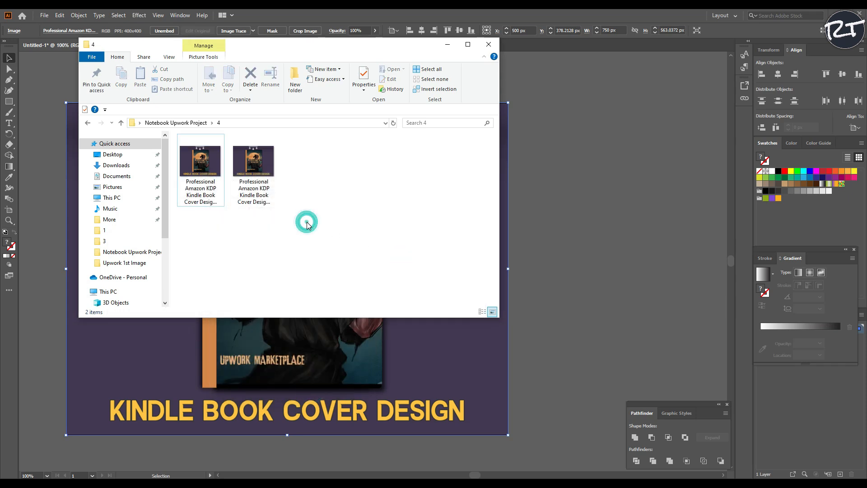
Step: Switch to the Upwork project gallery and add the exported "-01" cover image from folder 4 to the project images
{"action": "left_click", "coordinate": [447, 44]}
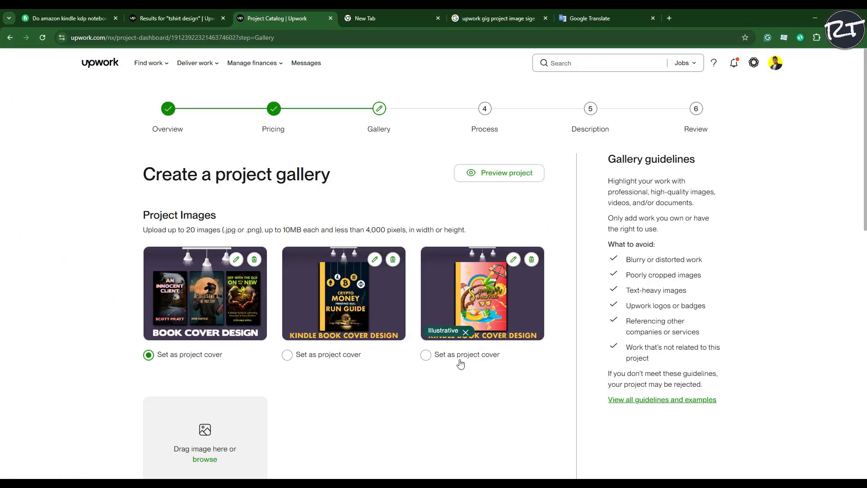
{"action": "scroll", "coordinate": [286, 319], "scroll_direction": "down", "scroll_amount": 3}
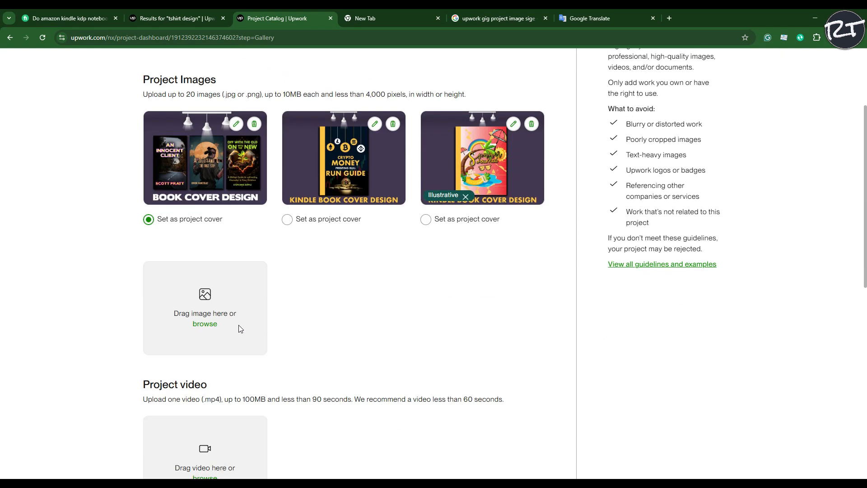
{"action": "left_click", "coordinate": [205, 323]}
{"action": "left_click", "coordinate": [319, 130]}
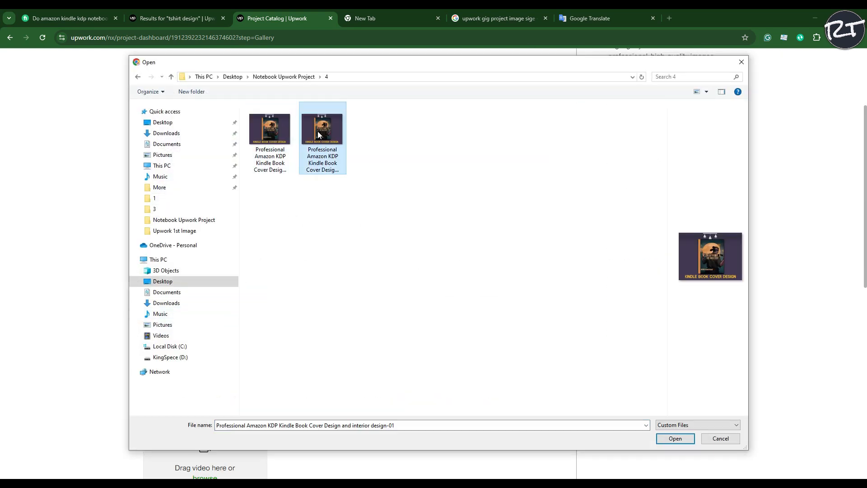
{"action": "left_click", "coordinate": [675, 438]}
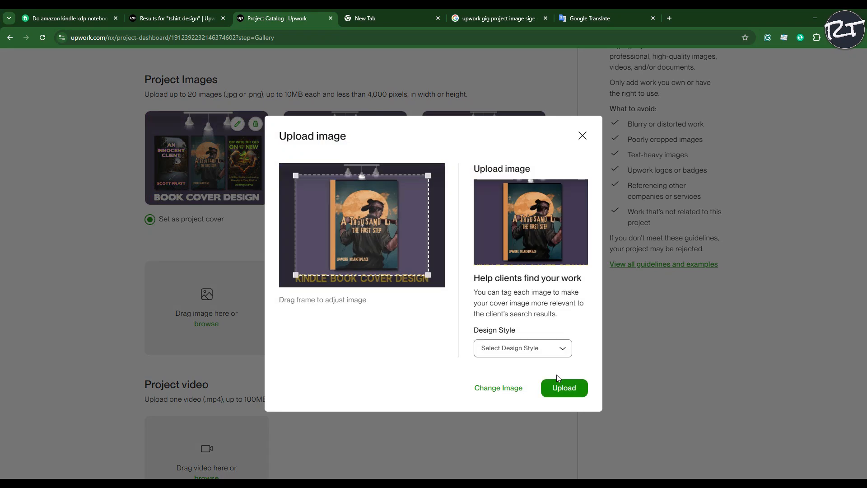
Step: Expand the crop frame to cover the whole A Thousand Li image and upload it to the gallery
{"action": "left_click_drag", "start_coordinate": [294, 274], "coordinate": [281, 289]}
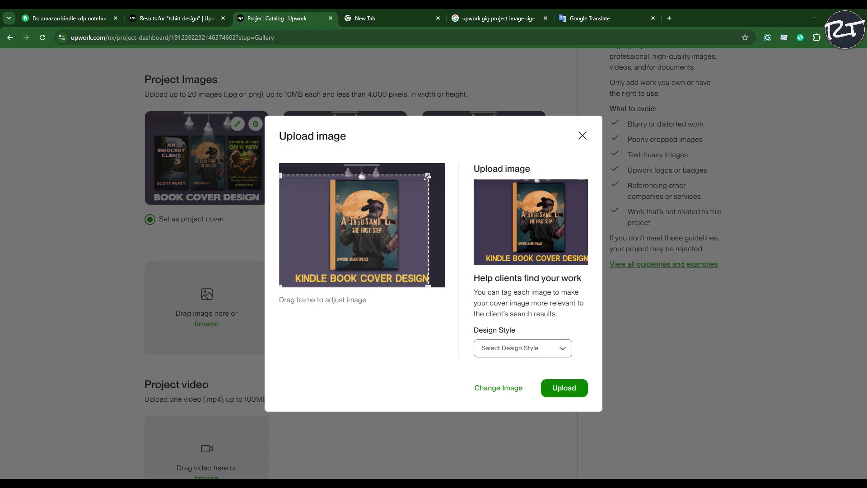
{"action": "left_click_drag", "start_coordinate": [427, 176], "coordinate": [468, 162]}
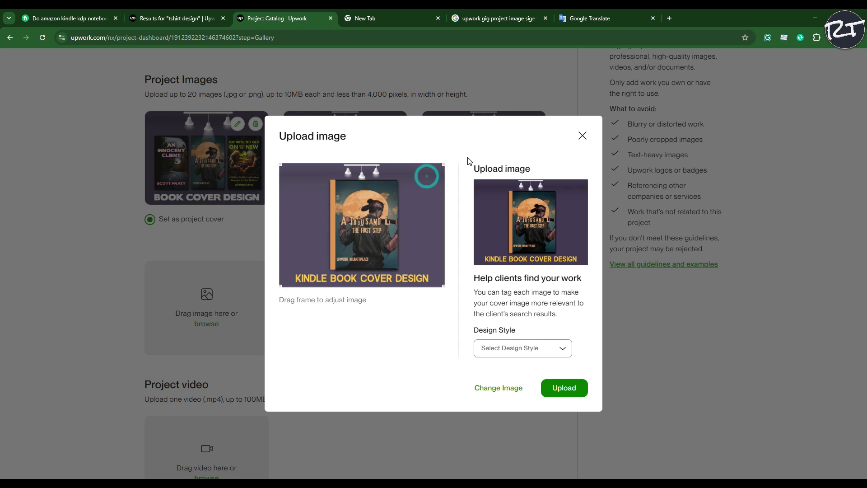
{"action": "left_click", "coordinate": [570, 388]}
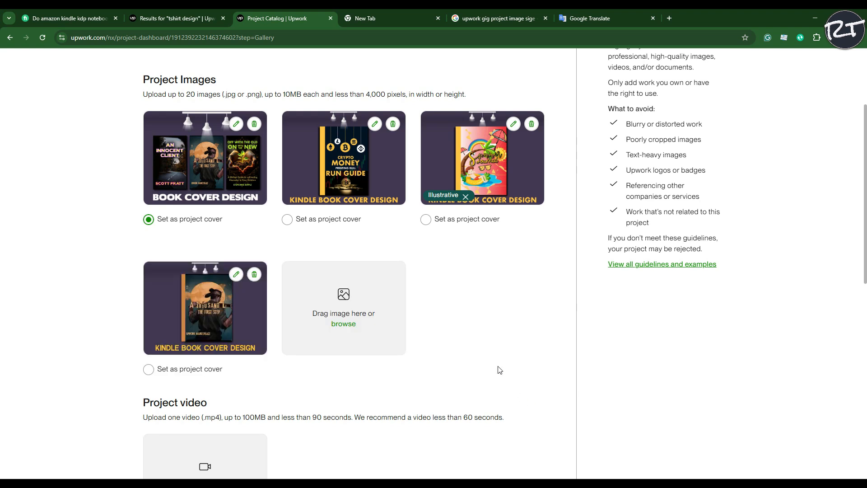
Step: Leave the project video and sample documents empty and continue to the Process stage
{"action": "scroll", "coordinate": [320, 276], "scroll_direction": "up", "scroll_amount": 3}
{"action": "scroll", "coordinate": [248, 264], "scroll_direction": "down", "scroll_amount": 5}
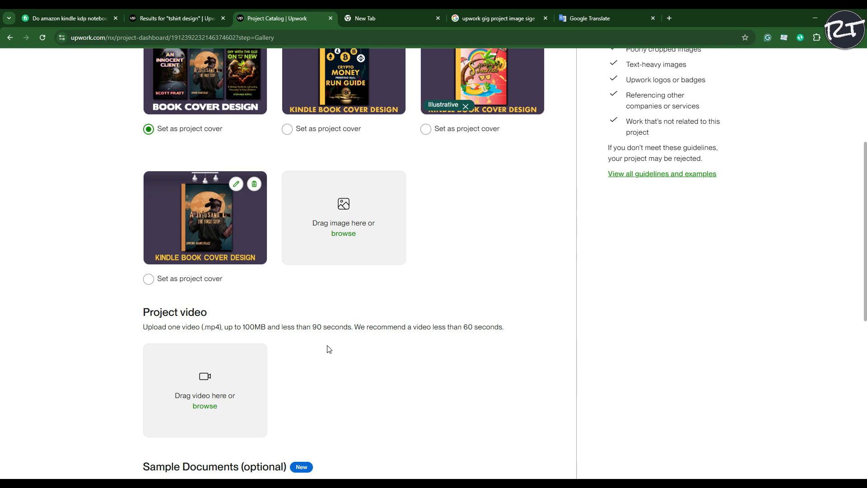
{"action": "scroll", "coordinate": [329, 348], "scroll_direction": "down", "scroll_amount": 2}
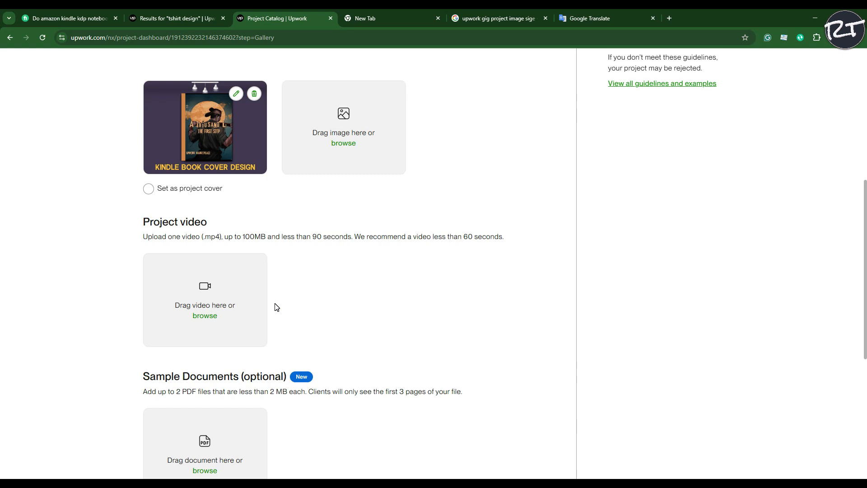
{"action": "scroll", "coordinate": [307, 319], "scroll_direction": "down", "scroll_amount": 3}
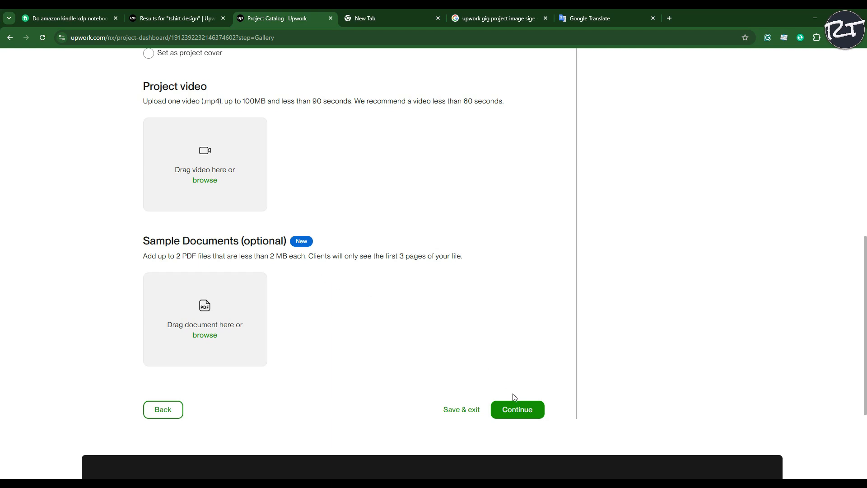
{"action": "left_click", "coordinate": [518, 411]}
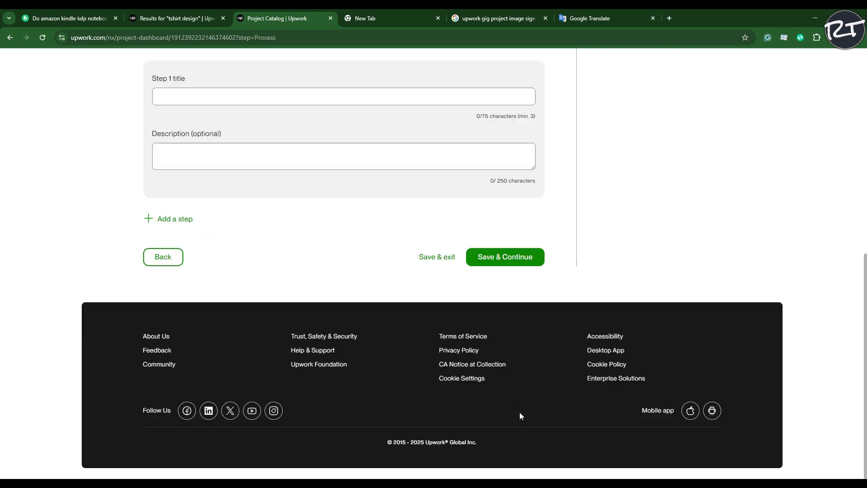
Step: Paste the prepared list of book details into the Requirement field and make the client's answer mandatory before work starts
{"action": "scroll", "coordinate": [268, 246], "scroll_direction": "up", "scroll_amount": 5}
{"action": "scroll", "coordinate": [267, 248], "scroll_direction": "up", "scroll_amount": 4}
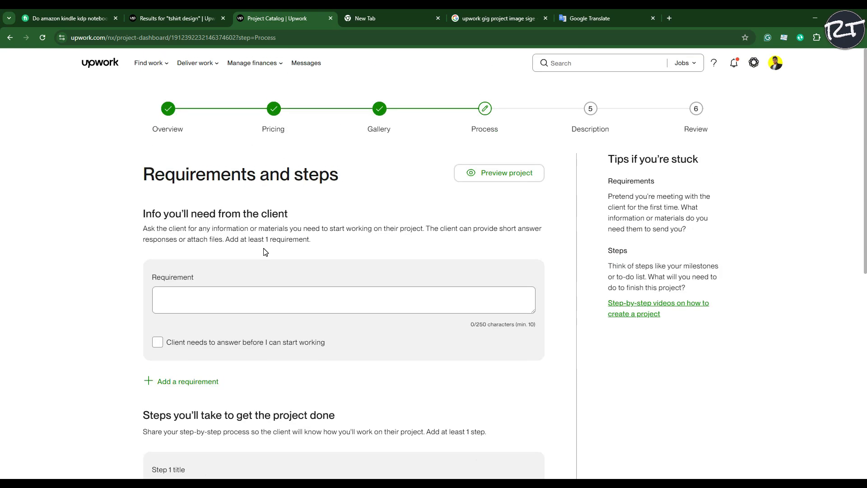
{"action": "left_click", "coordinate": [187, 298]}
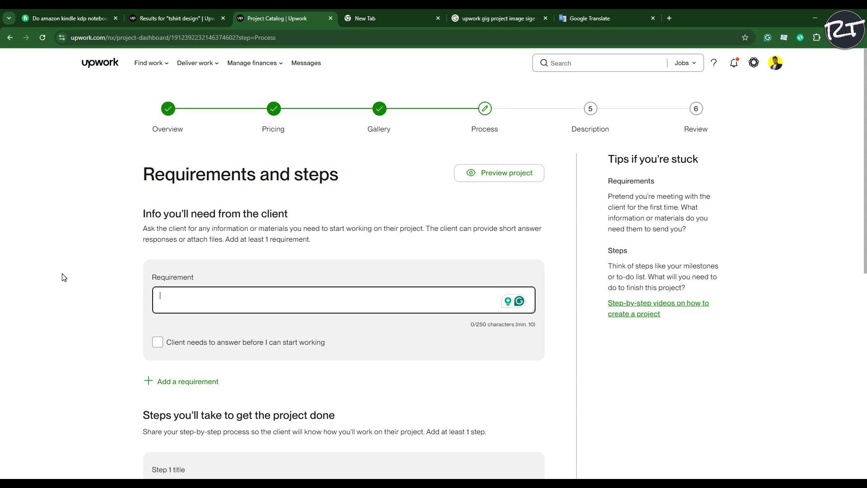
{"action": "left_click", "coordinate": [199, 297]}
{"action": "key", "text": "ctrl+v"}
{"action": "scroll", "coordinate": [199, 297], "scroll_direction": "up", "scroll_amount": 4}
{"action": "left_click", "coordinate": [157, 342]}
Step: Review the pasted Requirement list from the book title through the optional logo, sample cover, or inspiration image upload
{"action": "middle_click", "coordinate": [289, 304]}
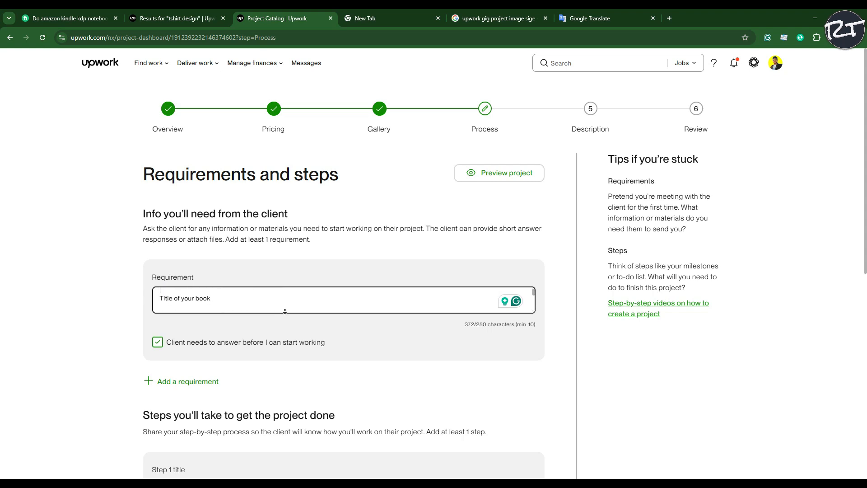
{"action": "middle_click", "coordinate": [288, 309]}
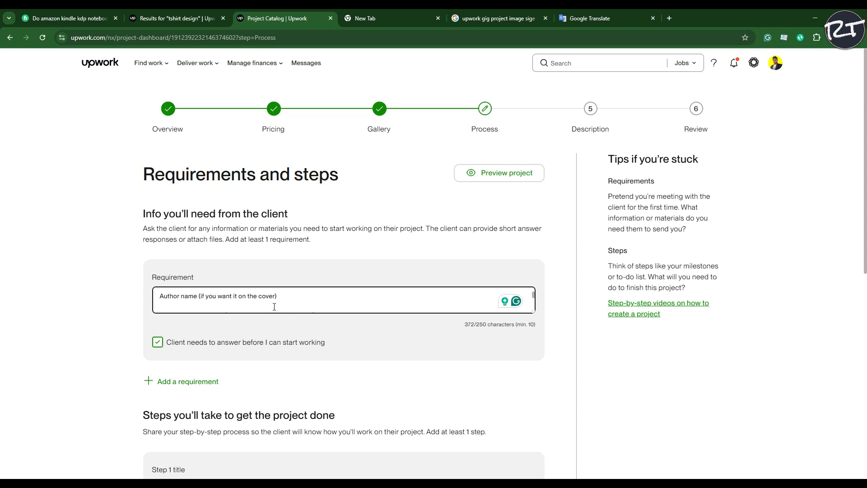
{"action": "middle_click", "coordinate": [290, 300]}
{"action": "middle_click", "coordinate": [291, 311]}
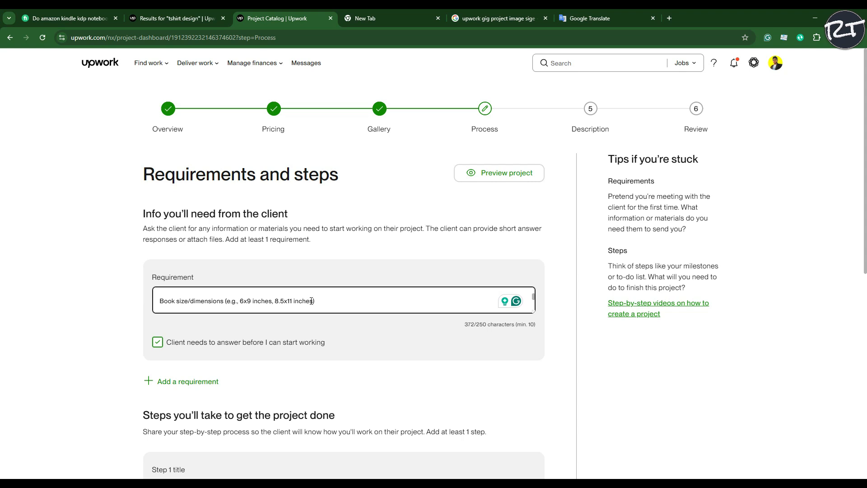
{"action": "left_click", "coordinate": [311, 301]}
{"action": "scroll", "coordinate": [307, 311], "scroll_direction": "down", "scroll_amount": 1}
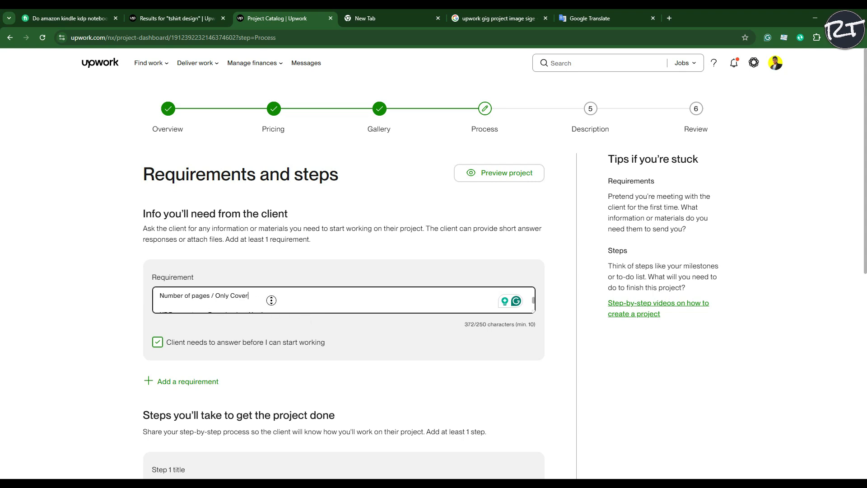
{"action": "scroll", "coordinate": [273, 304], "scroll_direction": "down", "scroll_amount": 1}
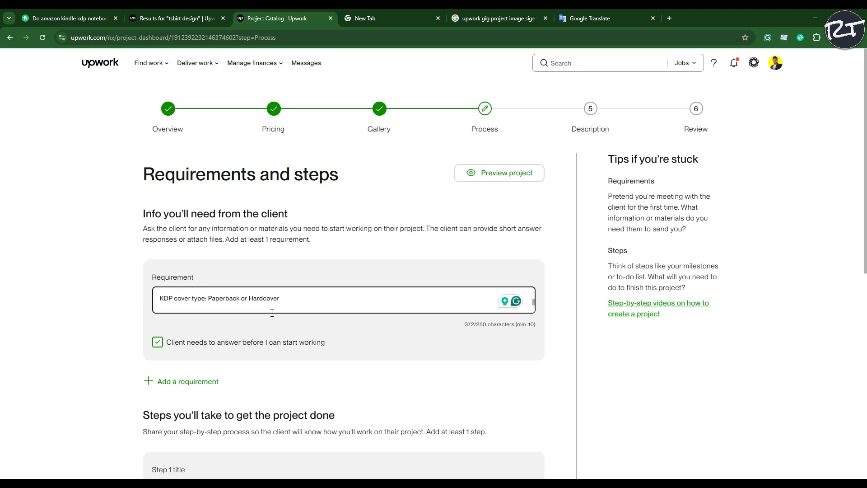
{"action": "middle_click", "coordinate": [275, 301]}
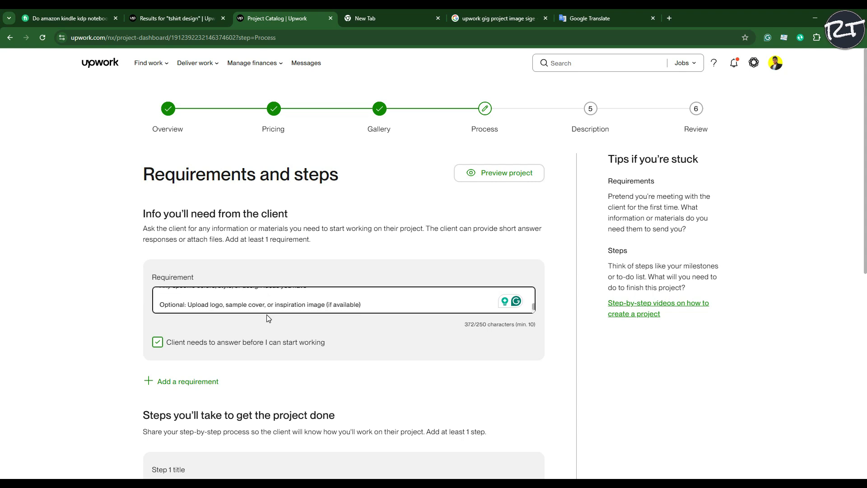
{"action": "middle_click", "coordinate": [277, 299]}
{"action": "middle_click", "coordinate": [271, 295]}
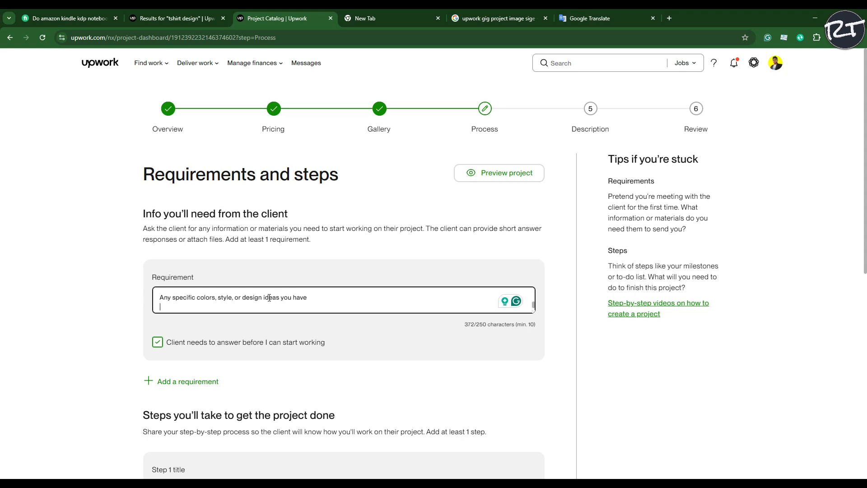
{"action": "middle_click", "coordinate": [289, 298]}
{"action": "scroll", "coordinate": [288, 301], "scroll_direction": "down", "scroll_amount": 1}
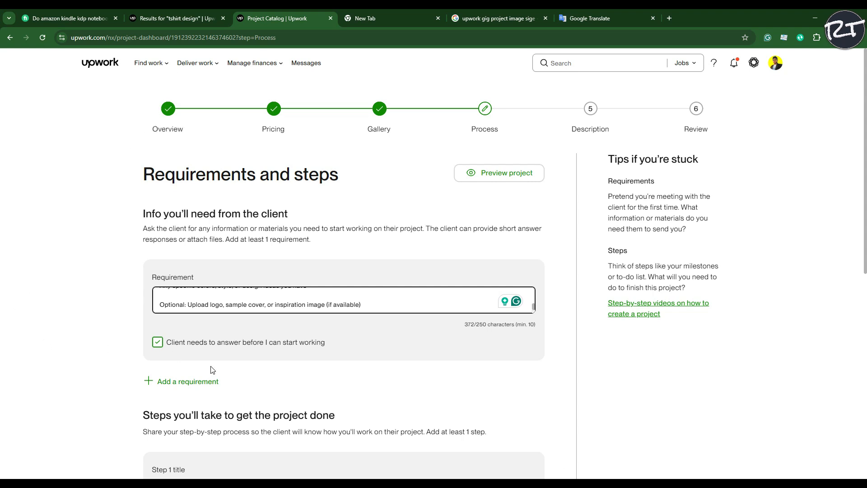
Step: Title Step 1 of the project process "📌 Here's how to complete your project step by step:"
{"action": "scroll", "coordinate": [331, 354], "scroll_direction": "down", "scroll_amount": 1}
{"action": "scroll", "coordinate": [332, 355], "scroll_direction": "down", "scroll_amount": 1}
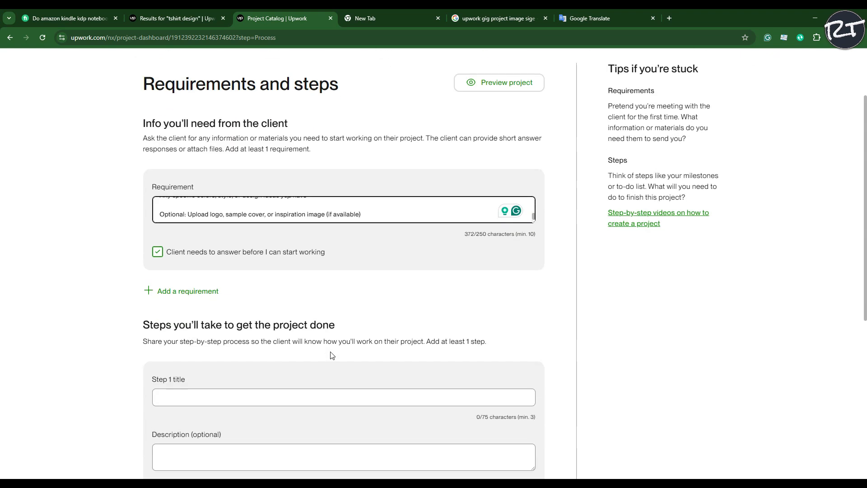
{"action": "triple_click", "coordinate": [356, 341]}
{"action": "scroll", "coordinate": [300, 348], "scroll_direction": "down", "scroll_amount": 1}
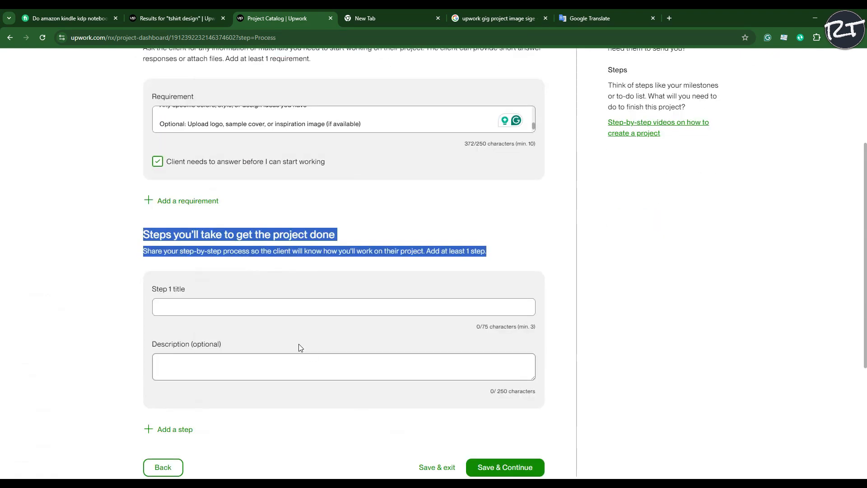
{"action": "left_click", "coordinate": [242, 306]}
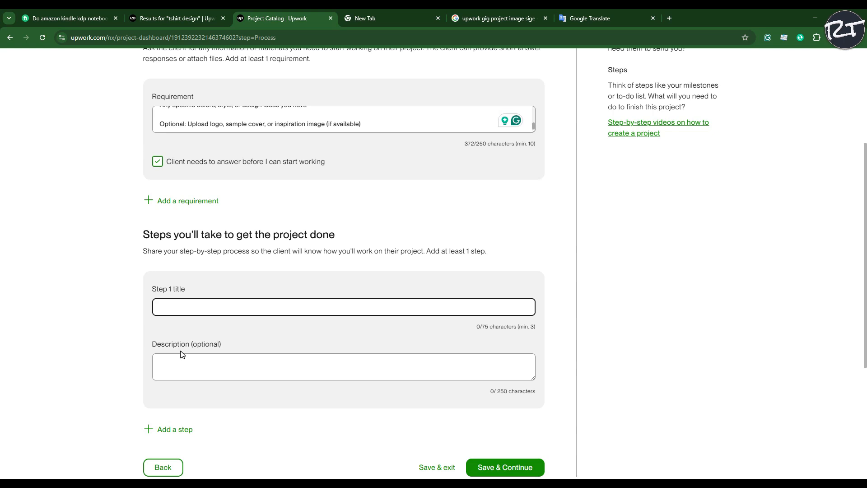
{"action": "type", "text": "📌 Here's how to complete your project step by step:"}
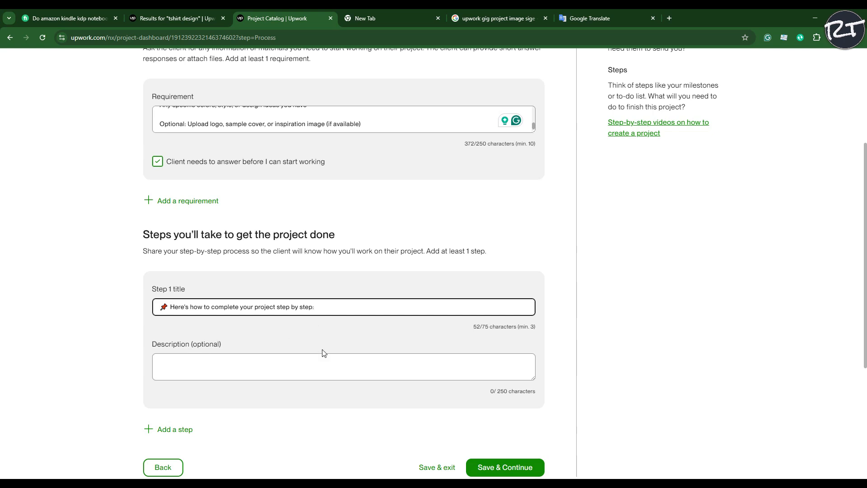
Step: Paste the prepared work-process text as the Step 1 description and try to save and continue
{"action": "left_click", "coordinate": [294, 366]}
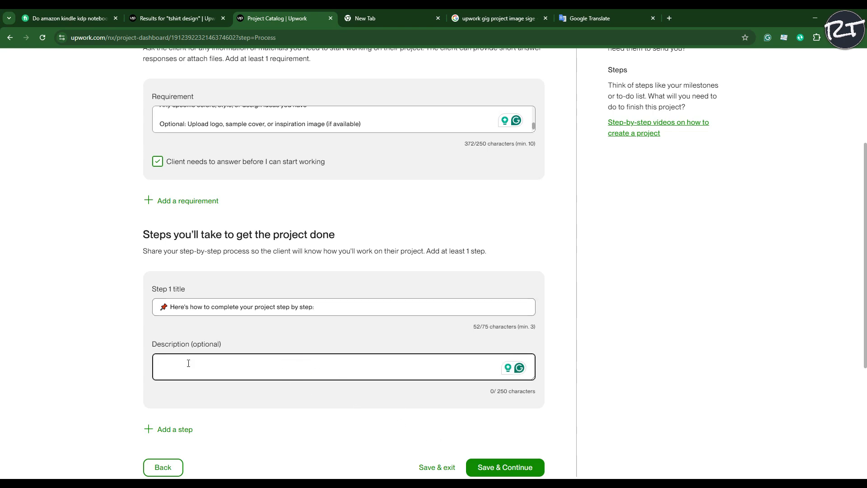
{"action": "key", "text": "ctrl+v"}
{"action": "scroll", "coordinate": [223, 367], "scroll_direction": "up", "scroll_amount": 3}
{"action": "scroll", "coordinate": [116, 387], "scroll_direction": "up", "scroll_amount": 1}
{"action": "scroll", "coordinate": [131, 387], "scroll_direction": "down", "scroll_amount": 1}
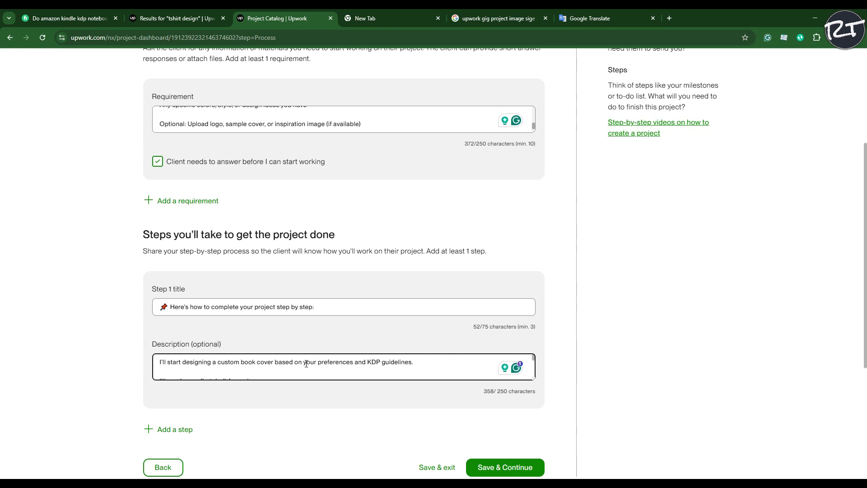
{"action": "scroll", "coordinate": [117, 312], "scroll_direction": "down", "scroll_amount": 3}
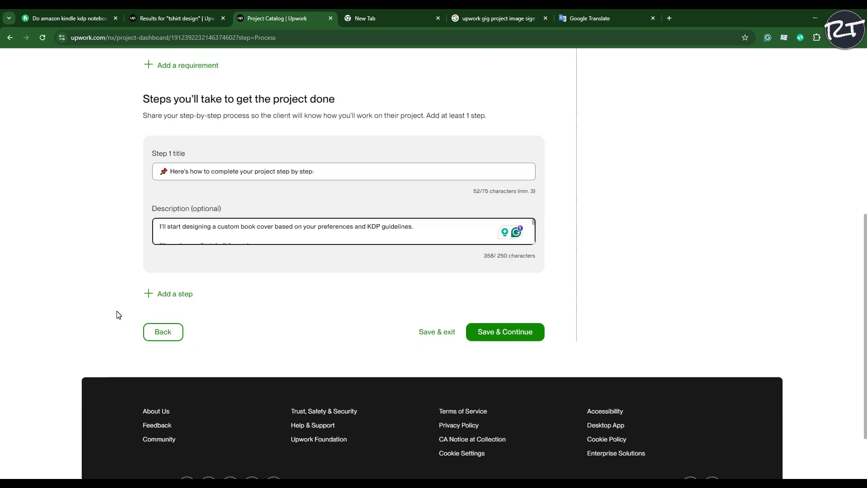
{"action": "left_click", "coordinate": [515, 337]}
{"action": "scroll", "coordinate": [515, 335], "scroll_direction": "down", "scroll_amount": 1}
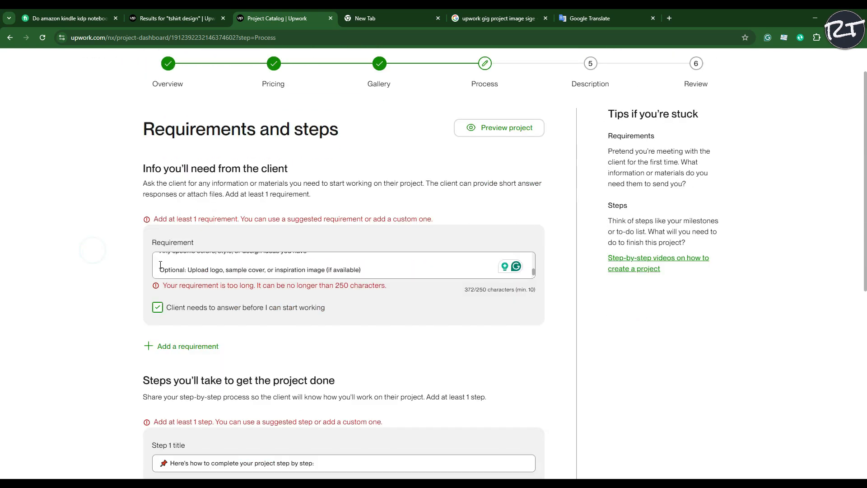
Step: Replace the Requirement text with a shorter list within 250 characters, including book size, number of pages / only cover, and optional image upload
{"action": "left_click", "coordinate": [96, 277]}
{"action": "left_click", "coordinate": [360, 268]}
{"action": "left_click", "coordinate": [360, 267]}
{"action": "key", "text": "ctrl+a"}
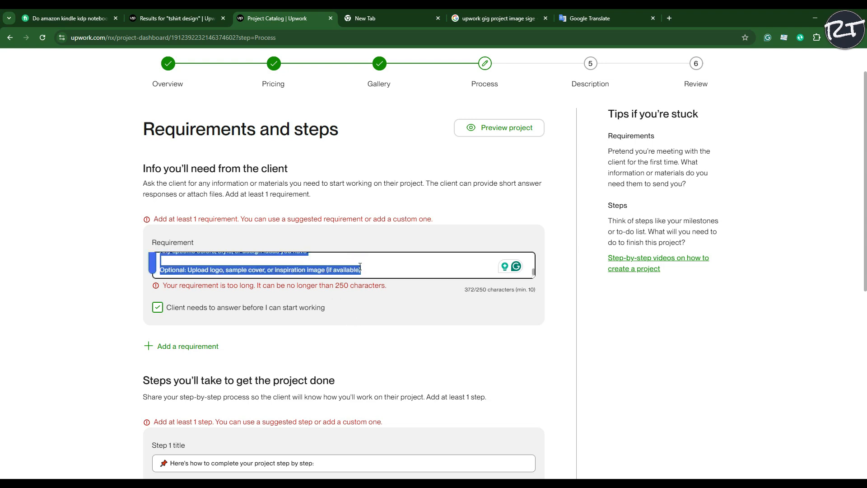
{"action": "left_click", "coordinate": [290, 270]}
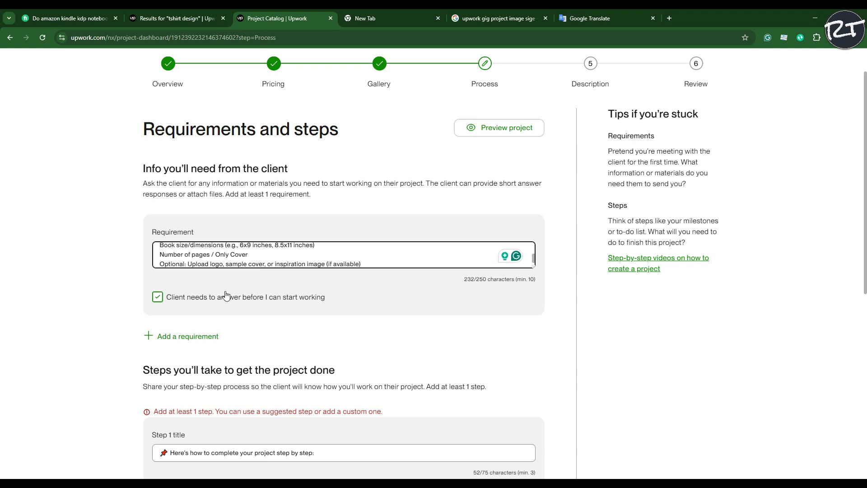
Step: Replace the Step 1 description with a shorter text covering custom cover design per KDP guidelines, a first draft for review, and feedback-based revisions
{"action": "scroll", "coordinate": [337, 282], "scroll_direction": "down", "scroll_amount": 4}
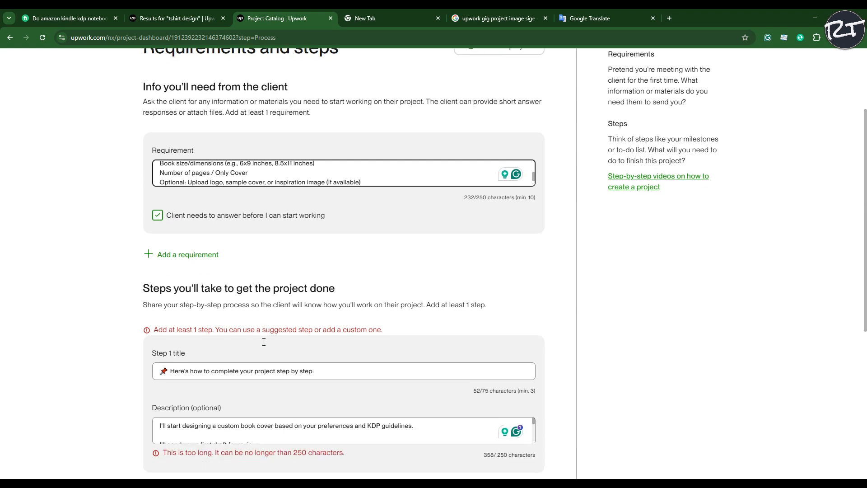
{"action": "left_click", "coordinate": [307, 333]}
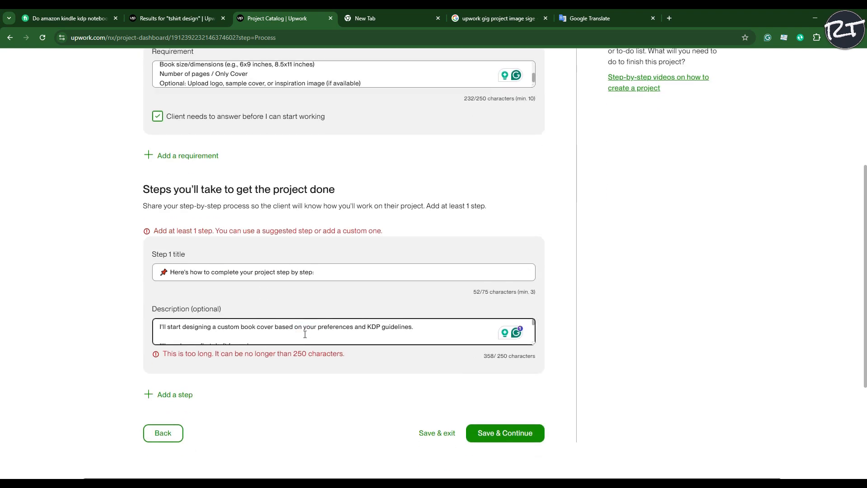
{"action": "key", "text": "ctrl+a"}
{"action": "type", "text": "I will start designing a custom book cover based on your preferences and KDP guidelines.  I will send you a first draft for review. I will make revisions based on your feedback (if necessary)."}
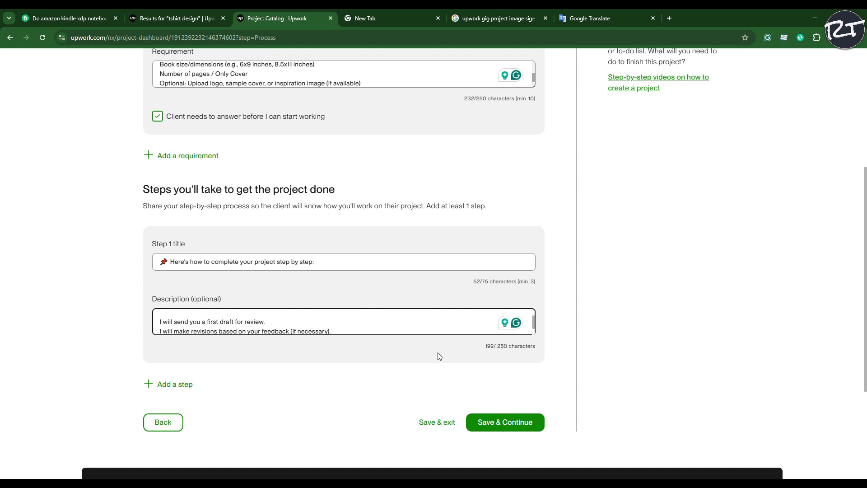
Step: Check the shortened requirement and step entries, and save them to continue to the Description stage
{"action": "scroll", "coordinate": [438, 354], "scroll_direction": "down", "scroll_amount": 4}
{"action": "scroll", "coordinate": [309, 340], "scroll_direction": "up", "scroll_amount": 5}
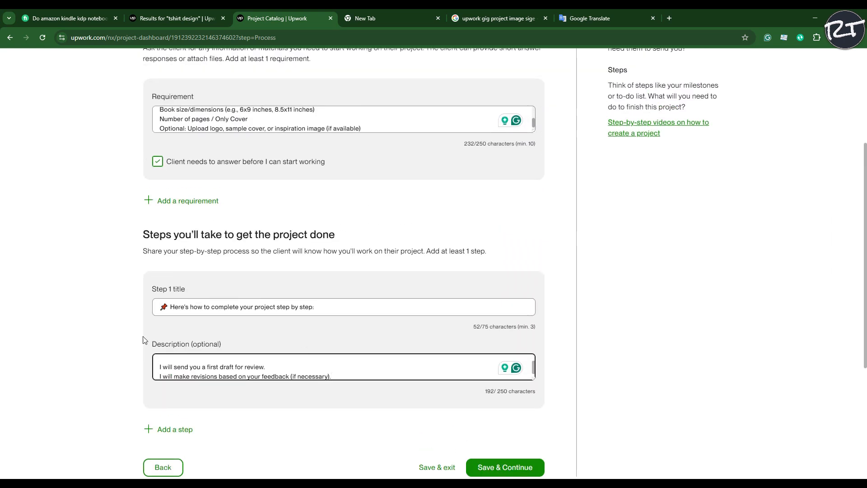
{"action": "scroll", "coordinate": [184, 333], "scroll_direction": "down", "scroll_amount": 2}
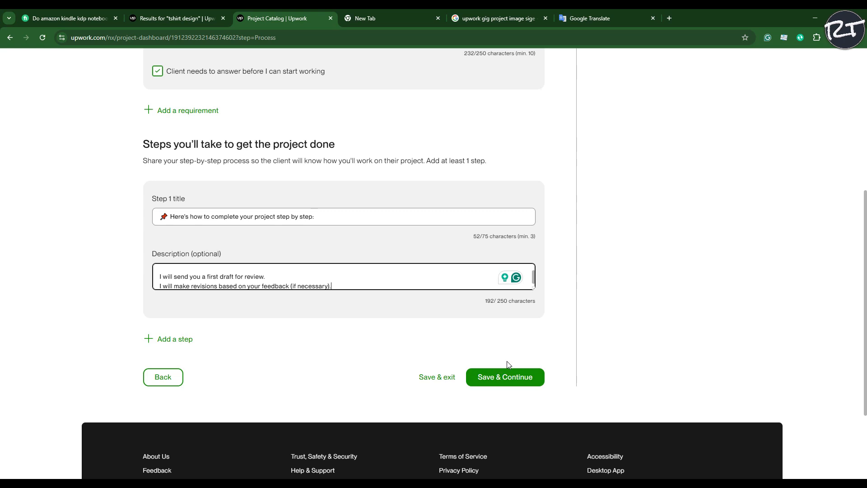
{"action": "scroll", "coordinate": [331, 314], "scroll_direction": "up", "scroll_amount": 4}
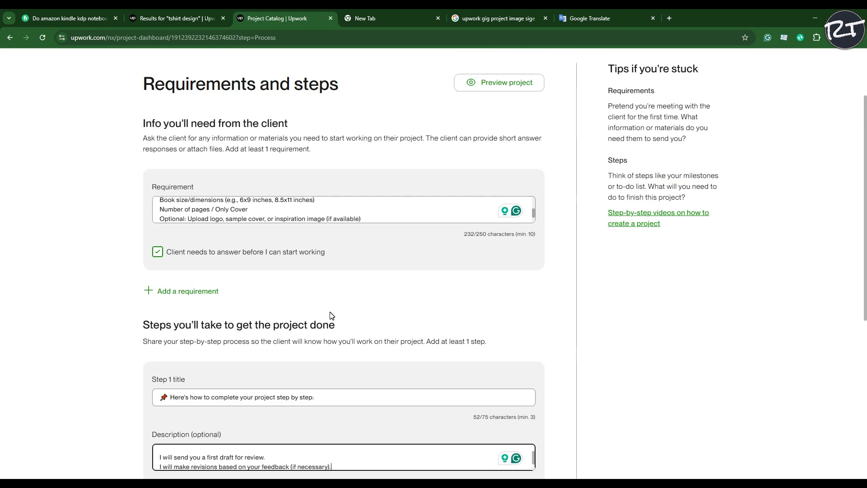
{"action": "scroll", "coordinate": [331, 315], "scroll_direction": "down", "scroll_amount": 3}
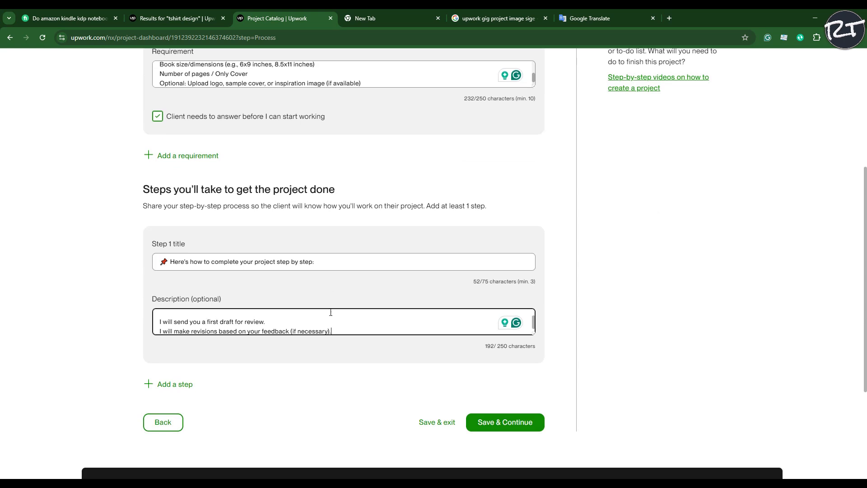
{"action": "scroll", "coordinate": [330, 312], "scroll_direction": "down", "scroll_amount": 3}
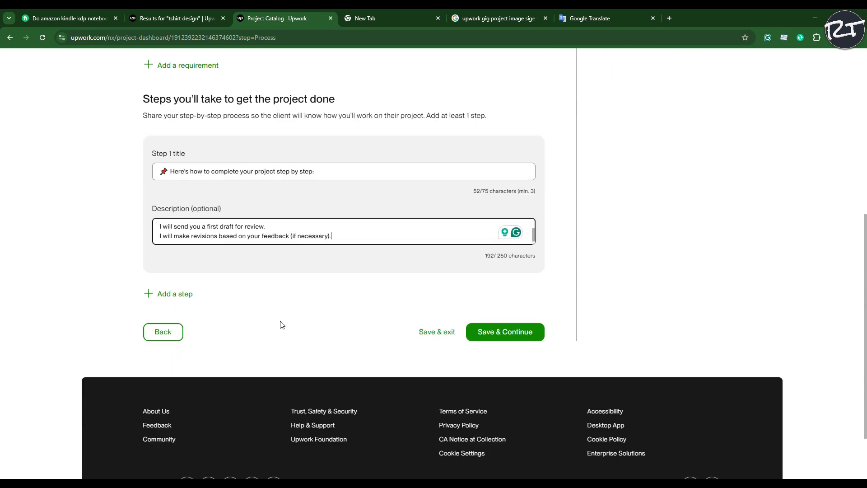
{"action": "scroll", "coordinate": [283, 325], "scroll_direction": "up", "scroll_amount": 7}
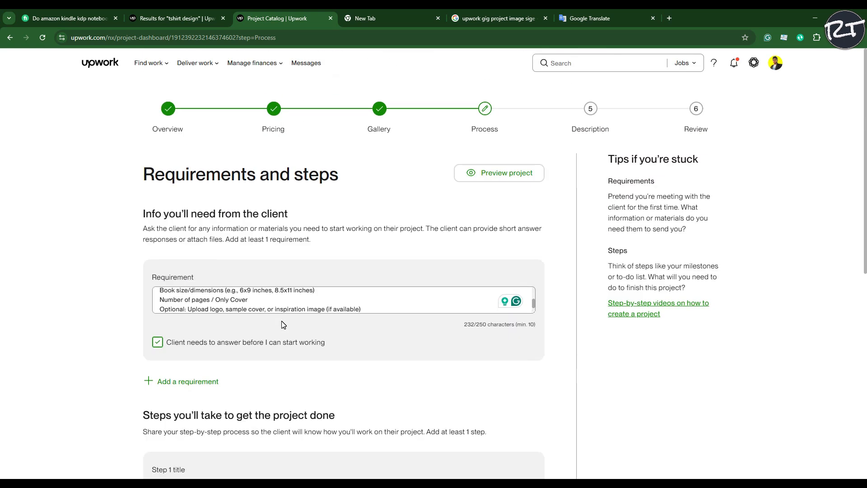
{"action": "scroll", "coordinate": [284, 325], "scroll_direction": "down", "scroll_amount": 7}
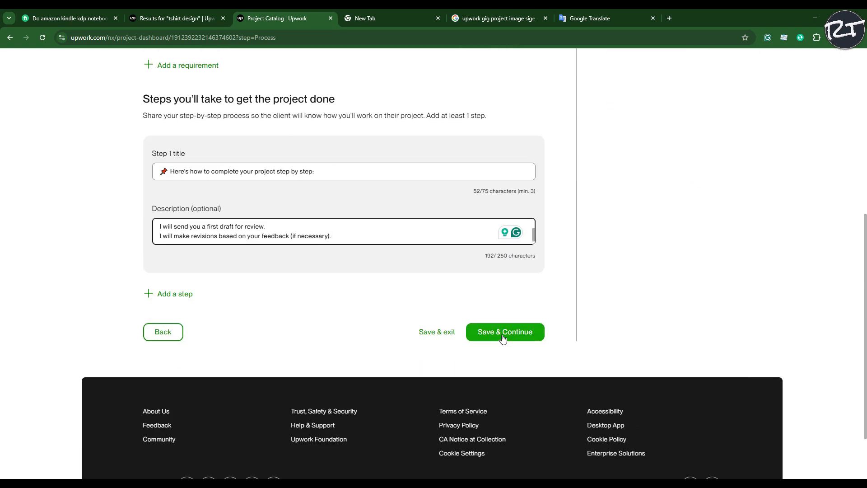
{"action": "left_click", "coordinate": [503, 333]}
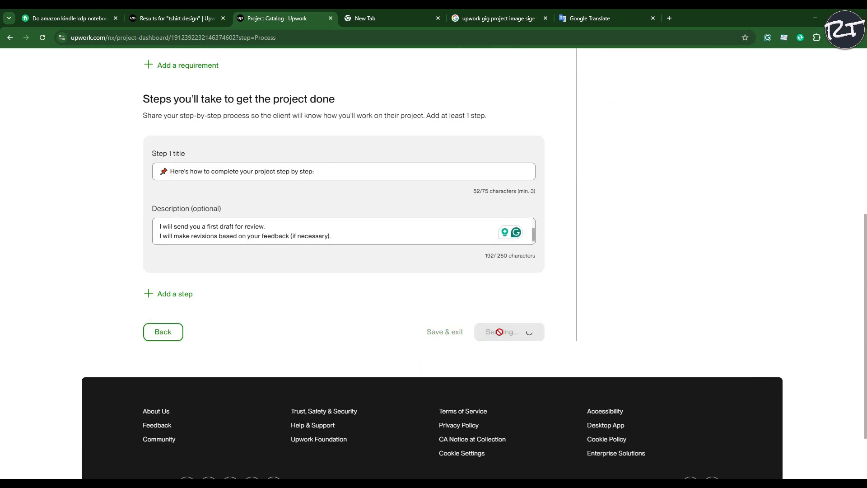
{"action": "scroll", "coordinate": [232, 340], "scroll_direction": "up", "scroll_amount": 4}
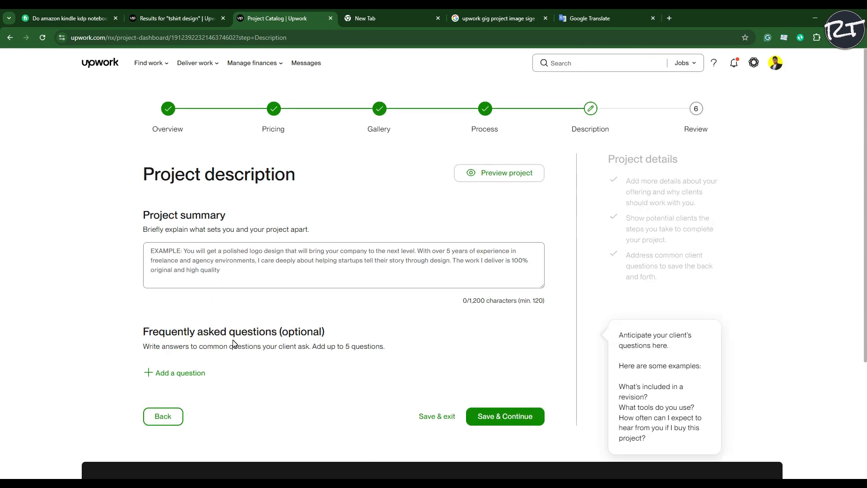
Step: Copy the whole prepared service description from the Upwork Notepad file and paste it into the Project summary
{"action": "left_click", "coordinate": [310, 270]}
{"action": "left_click", "coordinate": [287, 262]}
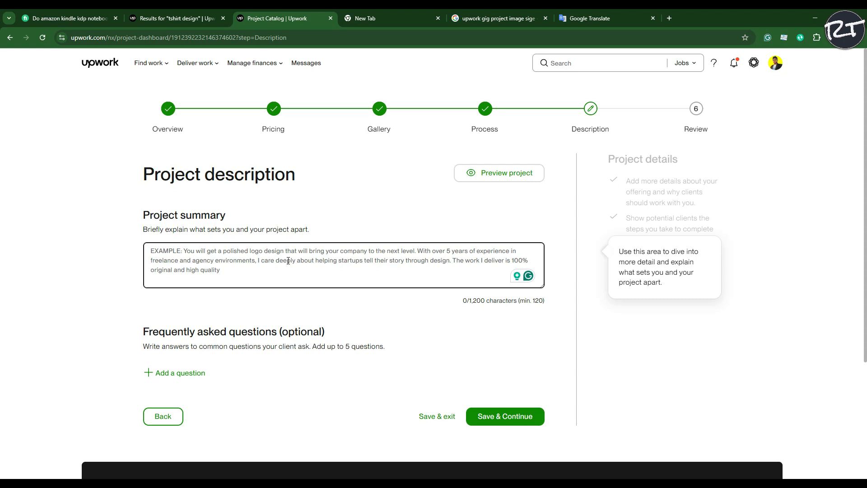
{"action": "left_click", "coordinate": [484, 482]}
{"action": "scroll", "coordinate": [356, 392], "scroll_direction": "down", "scroll_amount": 1}
{"action": "left_click_drag", "start_coordinate": [357, 393], "coordinate": [264, 97]}
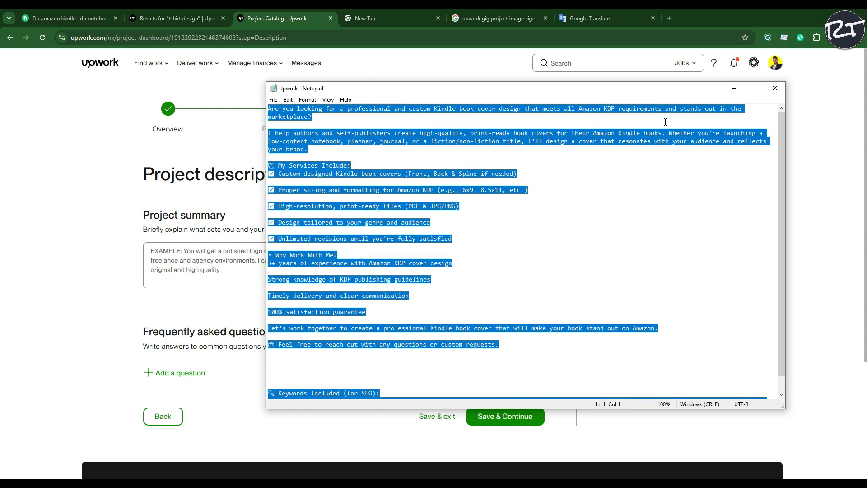
{"action": "left_click", "coordinate": [734, 88]}
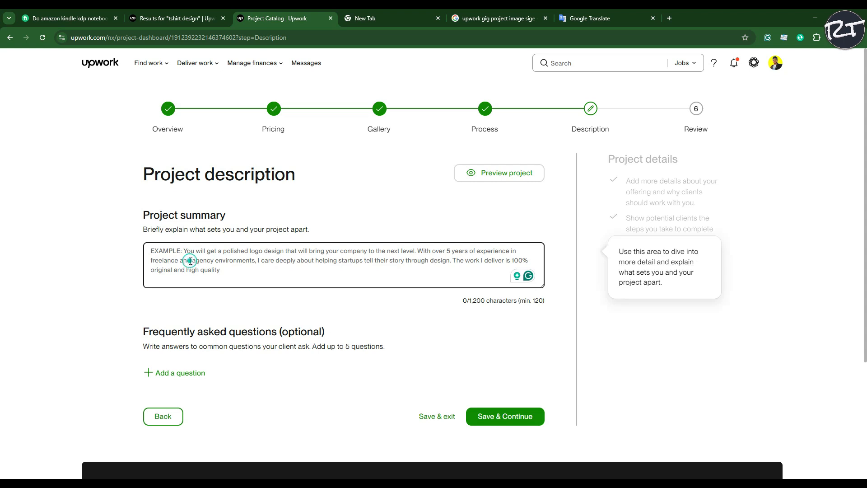
{"action": "key", "text": "ctrl+v"}
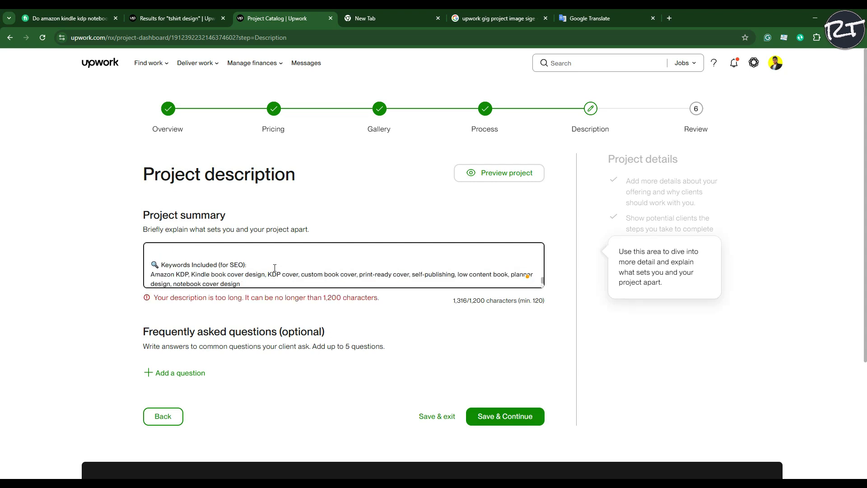
Step: Delete the "Keywords Included (for SEO)" section and the trailing blank lines from the Project summary to bring it within 1,200 characters
{"action": "left_click_drag", "start_coordinate": [253, 285], "coordinate": [132, 266]}
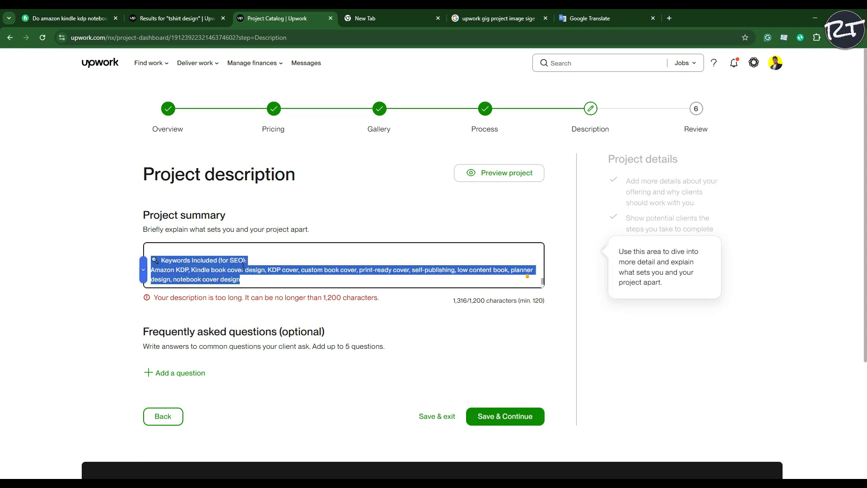
{"action": "key", "text": "BackSpace"}
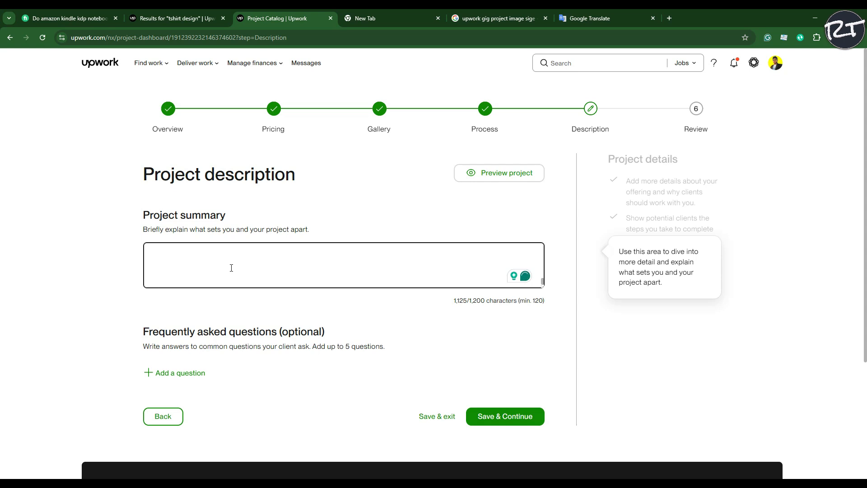
{"action": "key", "text": "BackSpace"}
{"action": "key", "text": "BackSpace"}
{"action": "key", "text": "BackSpace"}
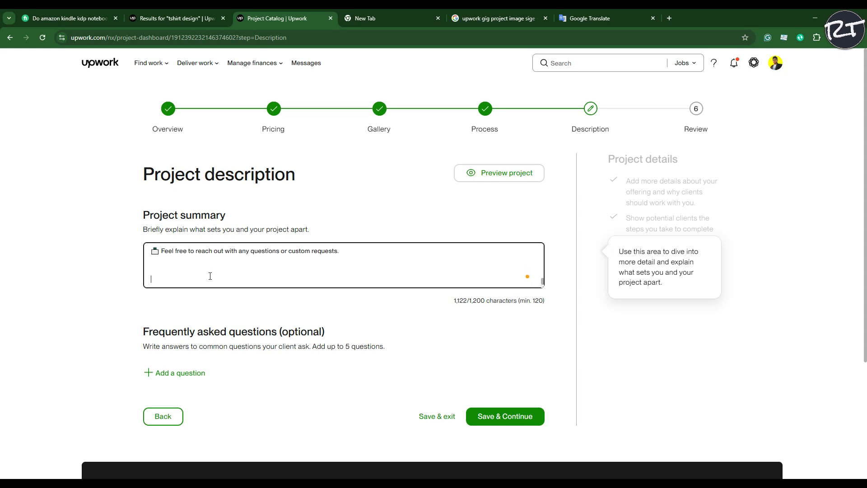
{"action": "key", "text": "BackSpace"}
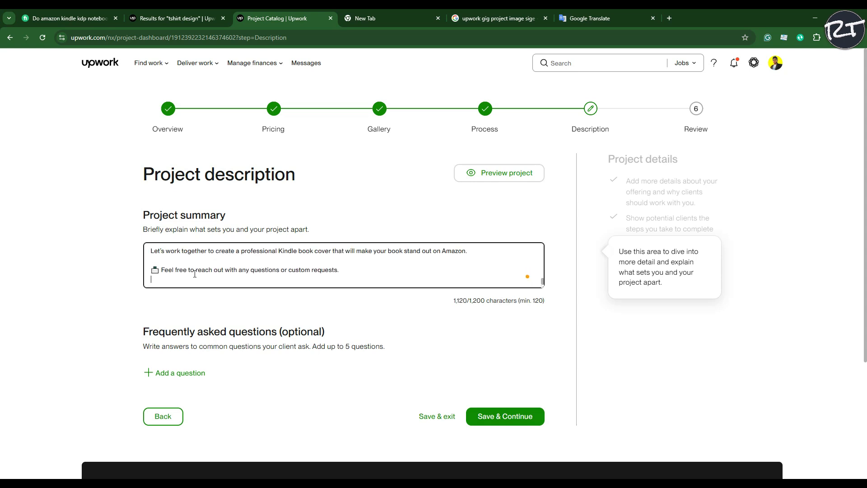
{"action": "key", "text": "BackSpace"}
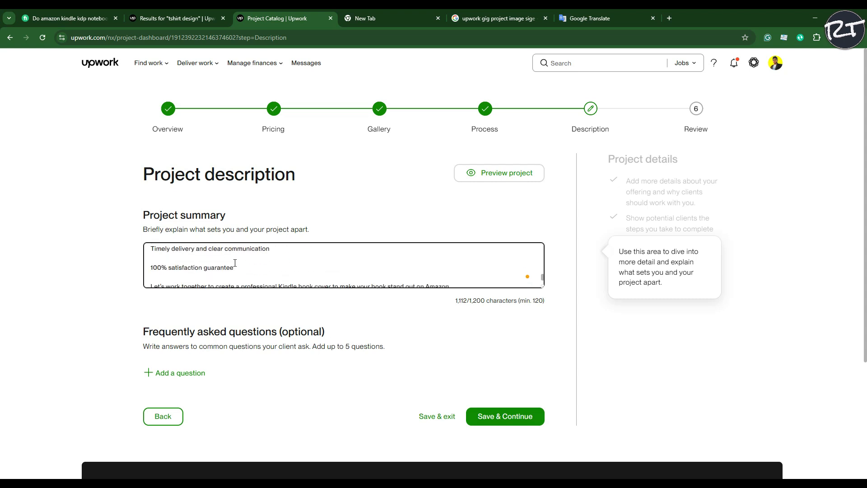
{"action": "scroll", "coordinate": [234, 262], "scroll_direction": "down", "scroll_amount": 1}
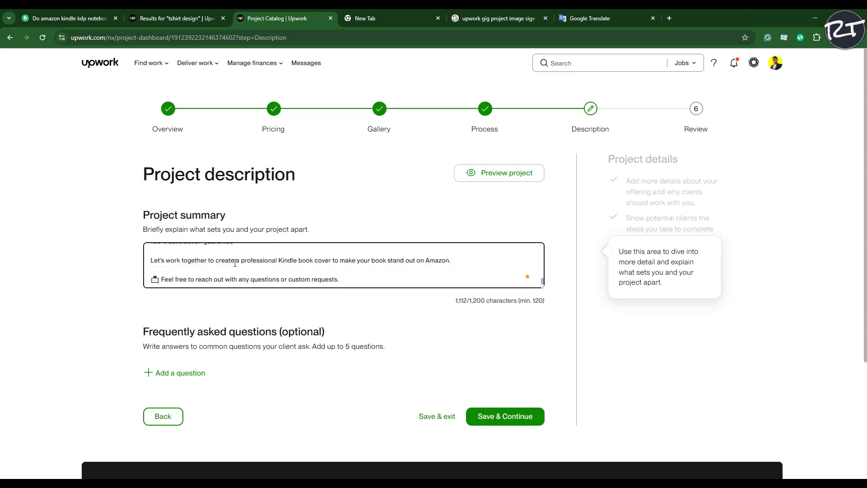
{"action": "scroll", "coordinate": [246, 267], "scroll_direction": "up", "scroll_amount": 5}
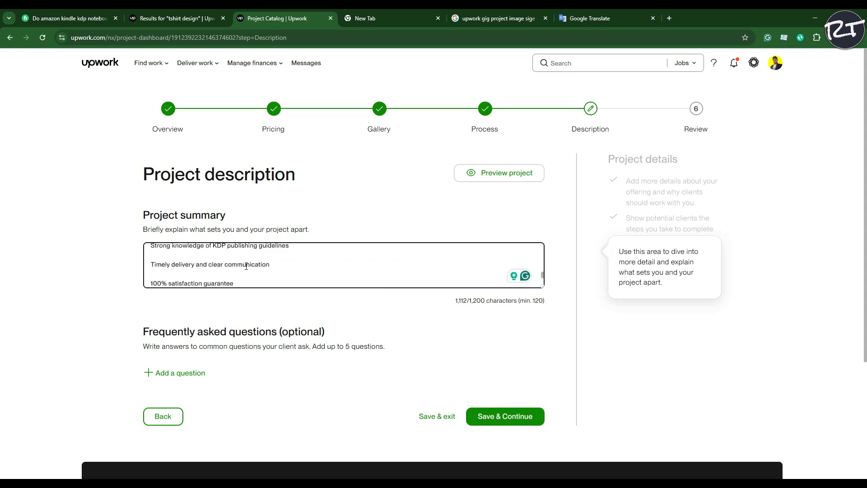
{"action": "scroll", "coordinate": [245, 267], "scroll_direction": "up", "scroll_amount": 5}
{"action": "left_click", "coordinate": [246, 266]}
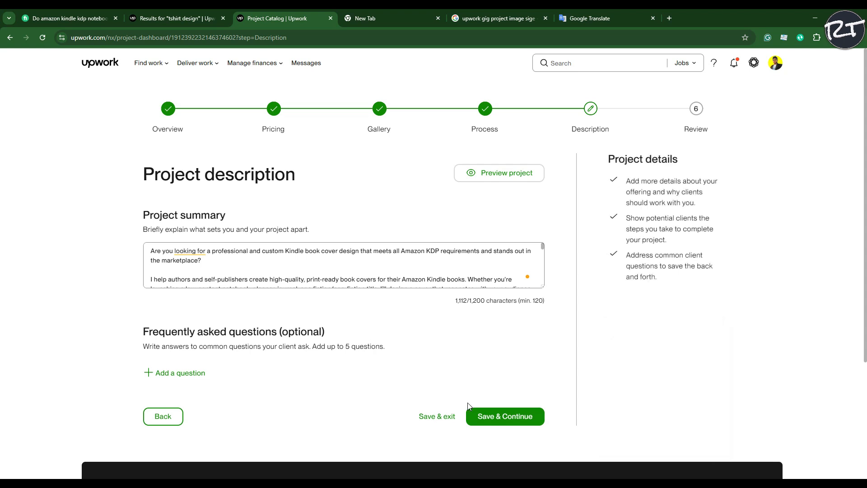
Step: Add an FAQ about not knowing the book's exact size or page count, answered with trim size and spine width help, and save the Description stage
{"action": "left_click", "coordinate": [194, 373]}
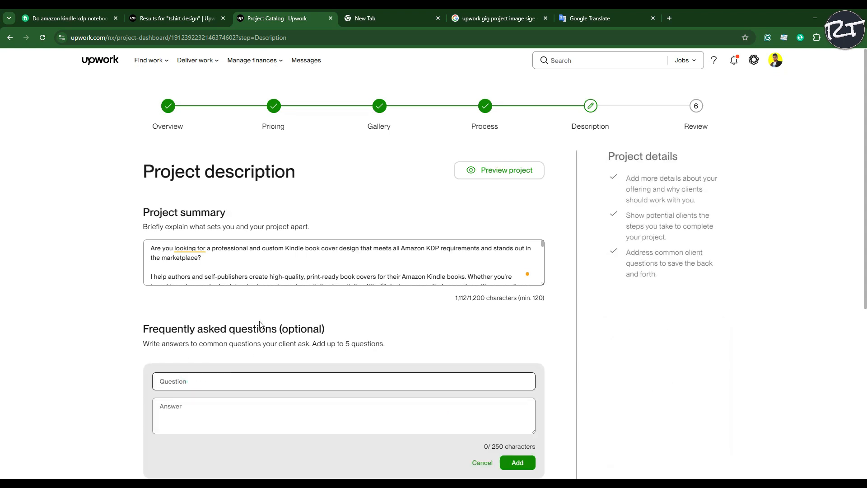
{"action": "scroll", "coordinate": [222, 294], "scroll_direction": "down", "scroll_amount": 2}
{"action": "type", "text": "What if I don't know the exact size or page count of my book?"}
{"action": "left_click", "coordinate": [225, 325]}
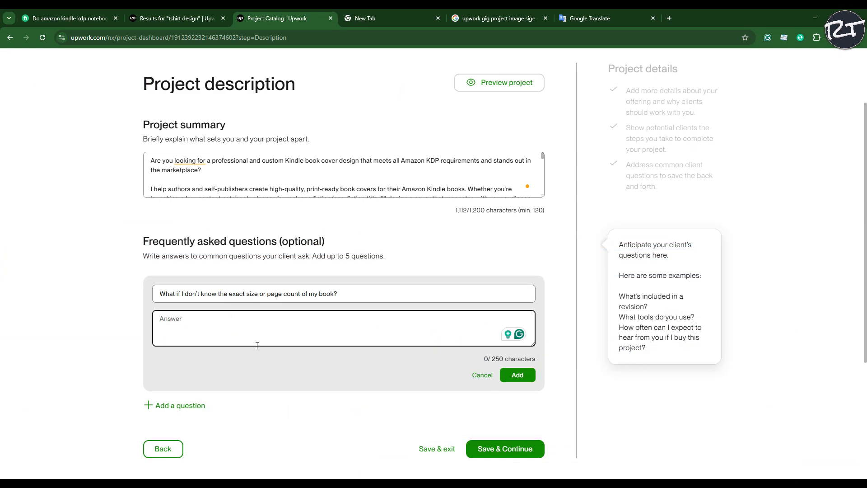
{"action": "type", "text": "👉 No worries! I can help you figure out the best trim size and guide you on how to get the correct spine width."}
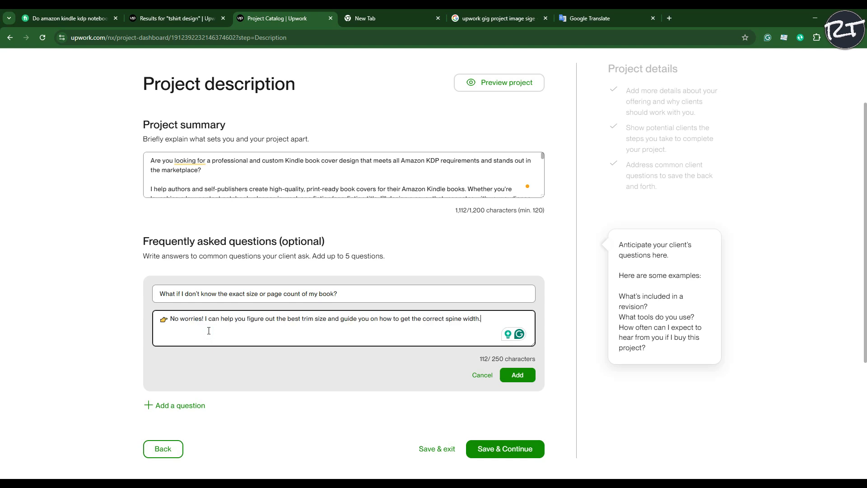
{"action": "scroll", "coordinate": [519, 334], "scroll_direction": "down", "scroll_amount": 2}
{"action": "left_click", "coordinate": [517, 285]}
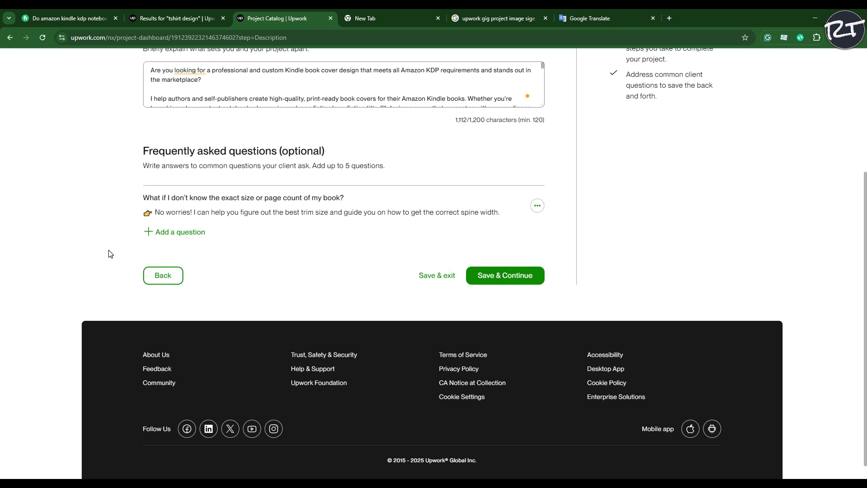
{"action": "left_click", "coordinate": [520, 282]}
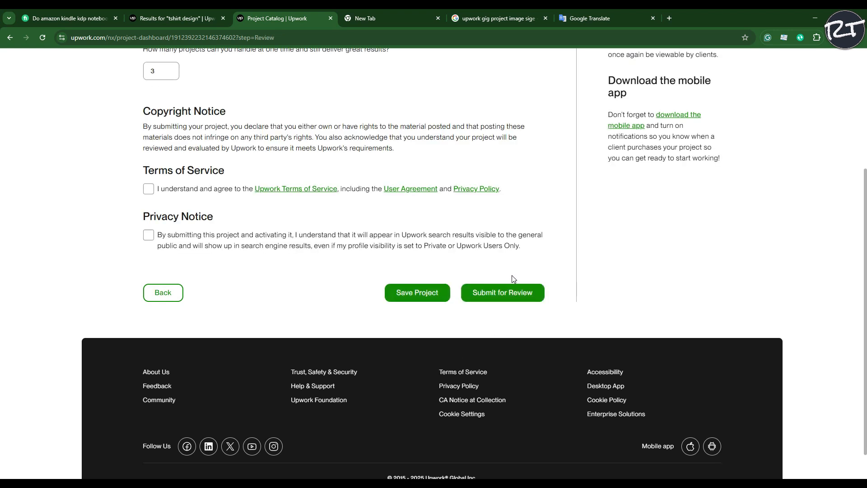
Step: Accept the Terms of Service and Privacy Notice, and send the project to review
{"action": "scroll", "coordinate": [514, 278], "scroll_direction": "up", "scroll_amount": 4}
{"action": "left_click", "coordinate": [148, 323]}
{"action": "scroll", "coordinate": [116, 266], "scroll_direction": "up", "scroll_amount": 1}
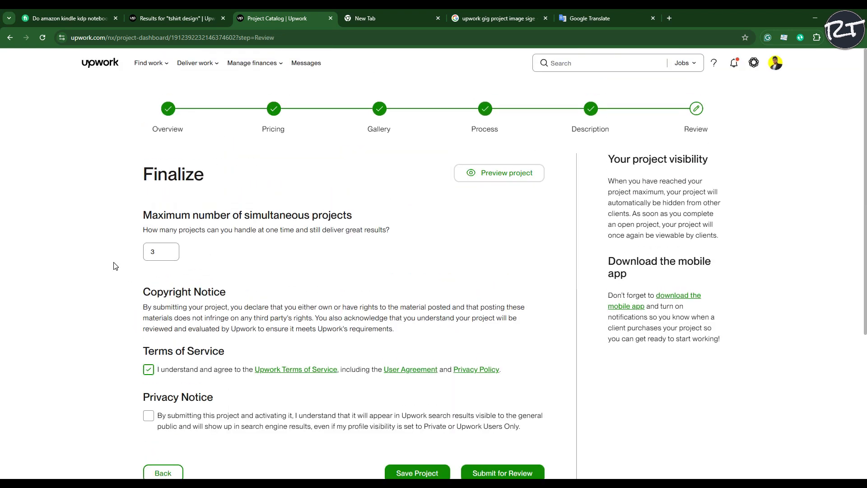
{"action": "scroll", "coordinate": [115, 265], "scroll_direction": "down", "scroll_amount": 2}
{"action": "left_click", "coordinate": [149, 326]}
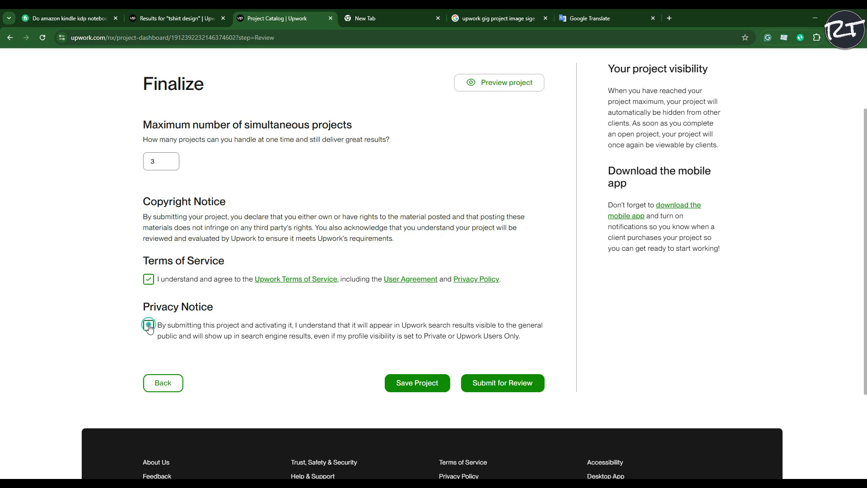
{"action": "left_click", "coordinate": [512, 386]}
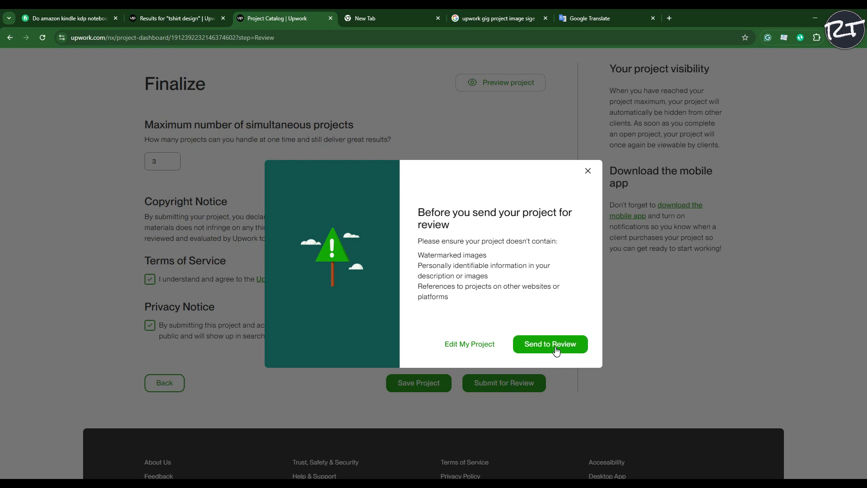
{"action": "left_click", "coordinate": [555, 345]}
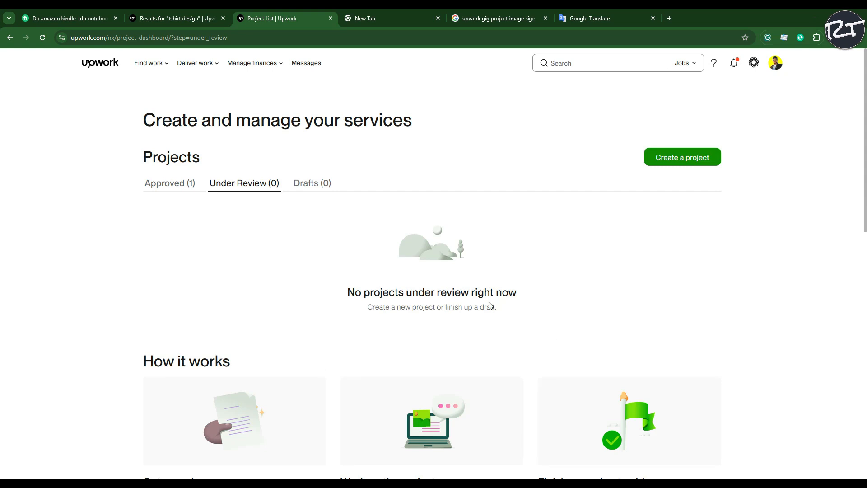
Step: Open the Kindle book cover project from the approved projects and examine its public page, including service tiers and gallery
{"action": "scroll", "coordinate": [452, 307], "scroll_direction": "down", "scroll_amount": 5}
{"action": "scroll", "coordinate": [443, 309], "scroll_direction": "up", "scroll_amount": 5}
{"action": "left_click", "coordinate": [170, 184]}
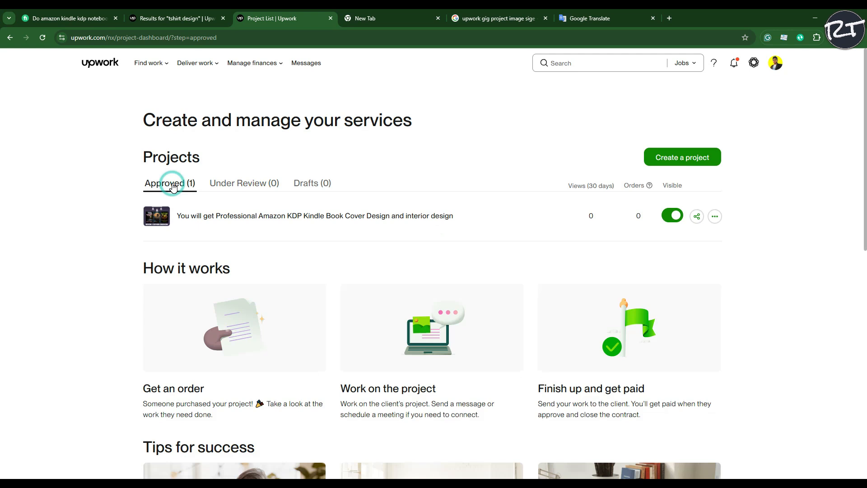
{"action": "left_click", "coordinate": [301, 216]}
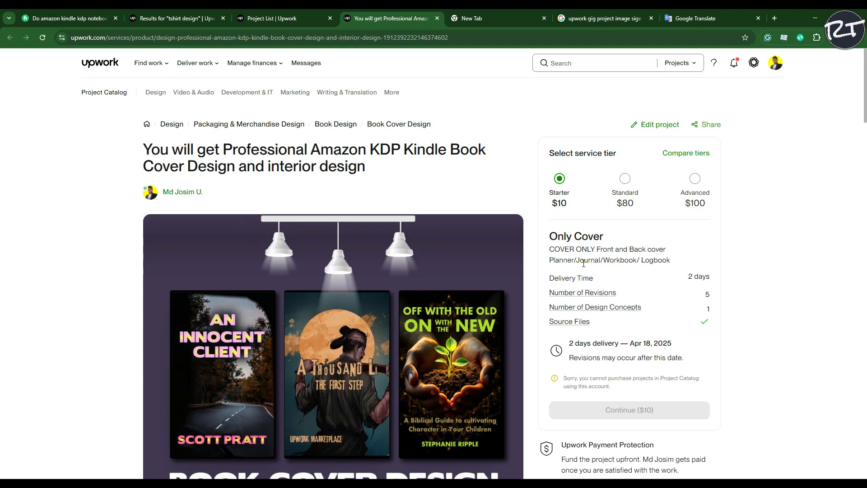
{"action": "mouse_move", "coordinate": [595, 326]}
{"action": "scroll", "coordinate": [595, 325], "scroll_direction": "down", "scroll_amount": 2}
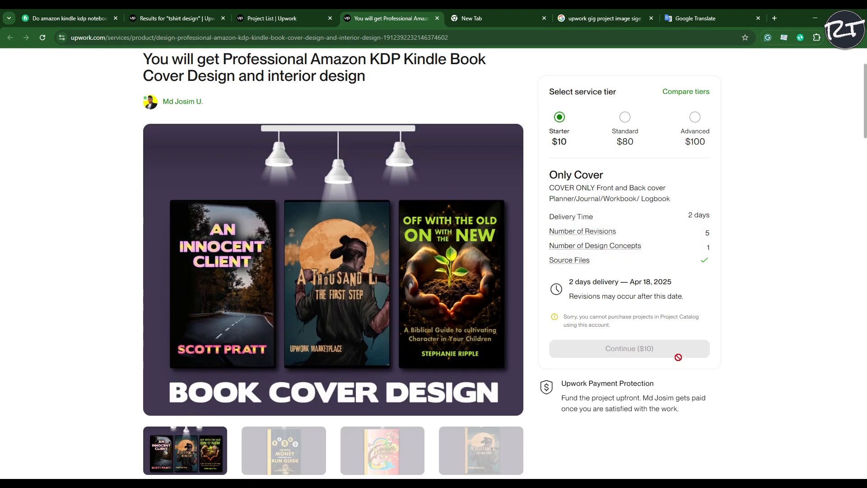
{"action": "scroll", "coordinate": [678, 357], "scroll_direction": "down", "scroll_amount": 5}
{"action": "scroll", "coordinate": [364, 312], "scroll_direction": "up", "scroll_amount": 5}
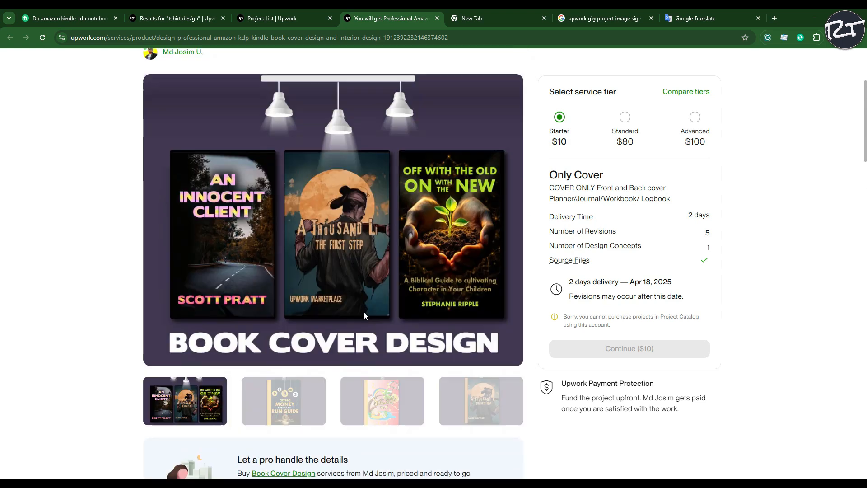